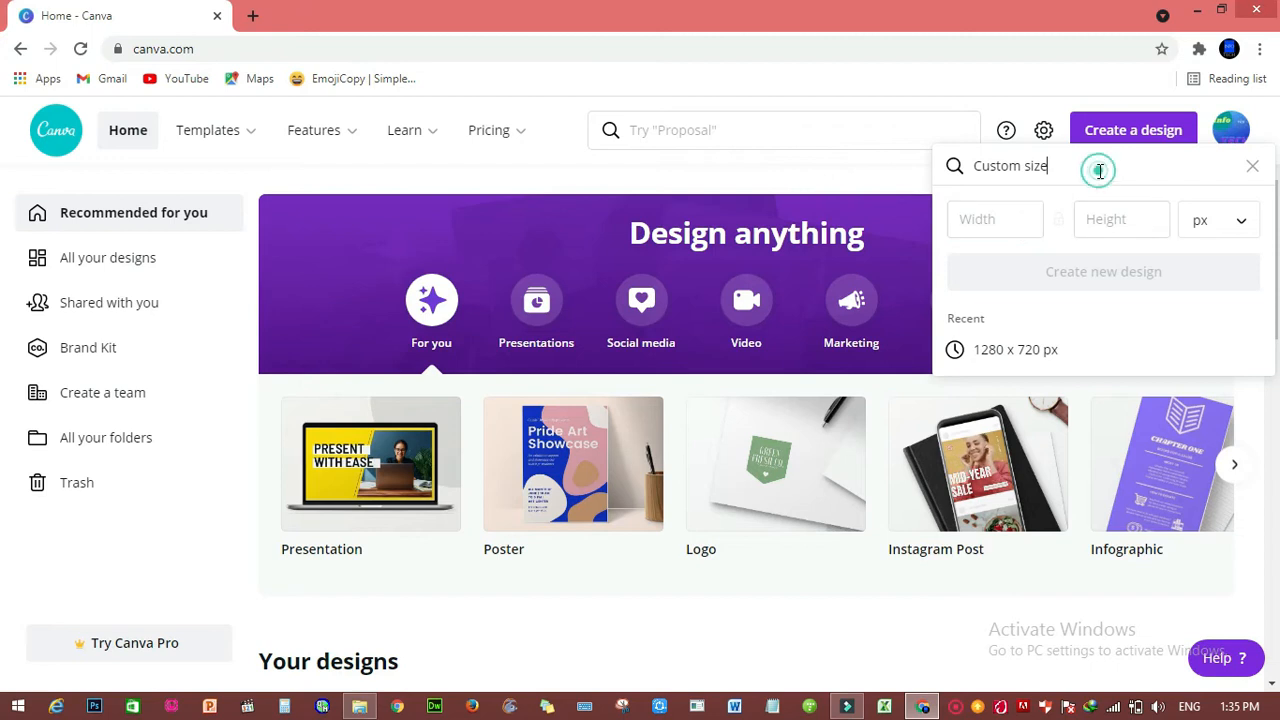
- Create a new 1280 x 720 px design from the recent custom sizes and browse the Shapes elements
left_click(1016, 352)
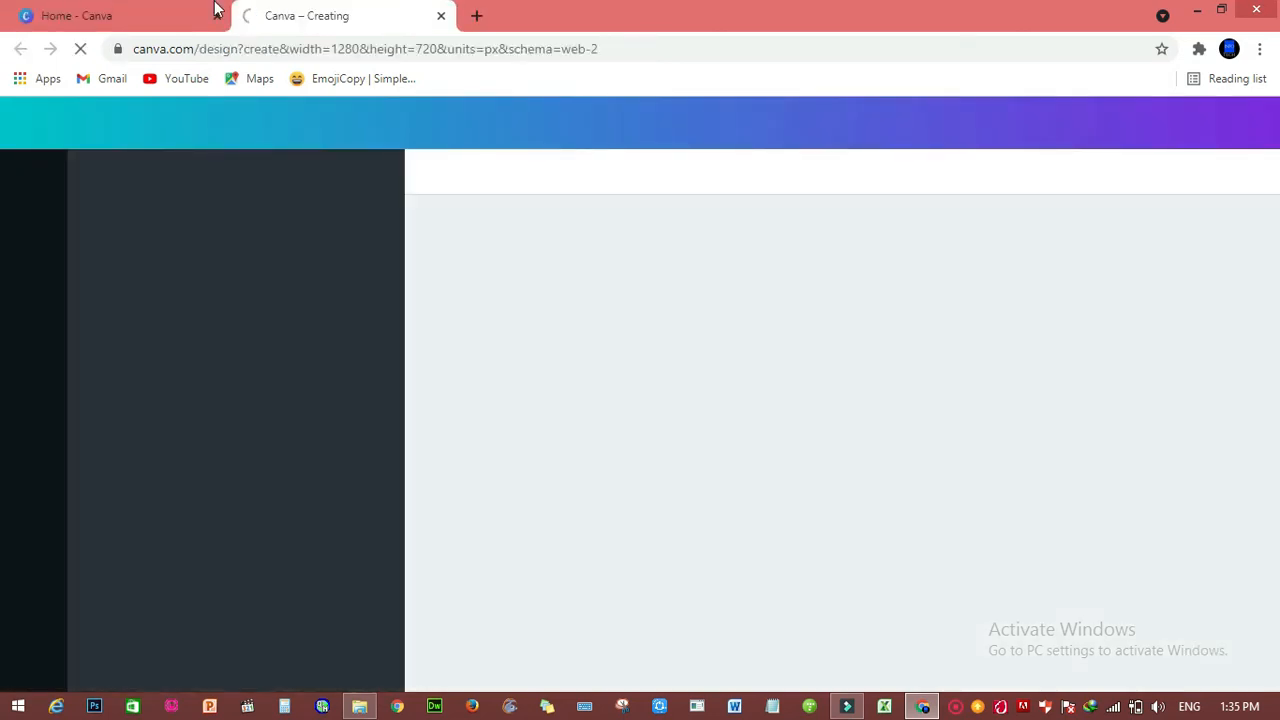
left_click(157, 14)
left_click(365, 12)
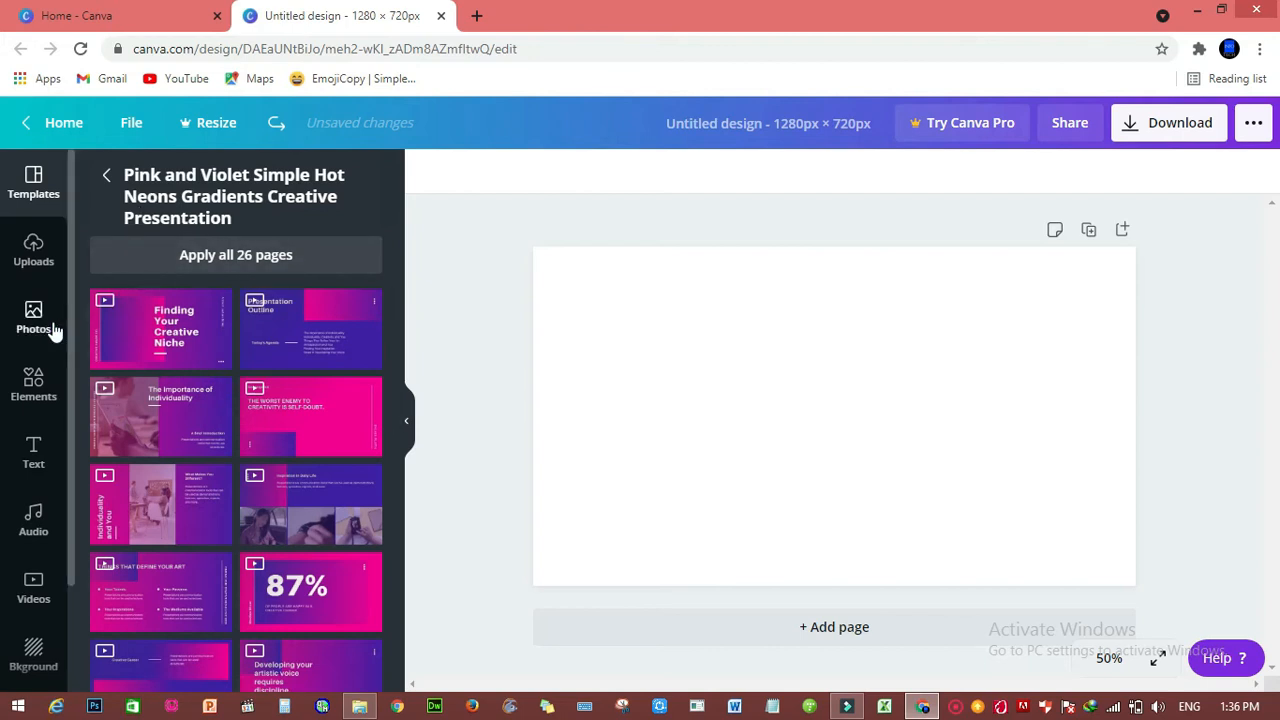
left_click(35, 385)
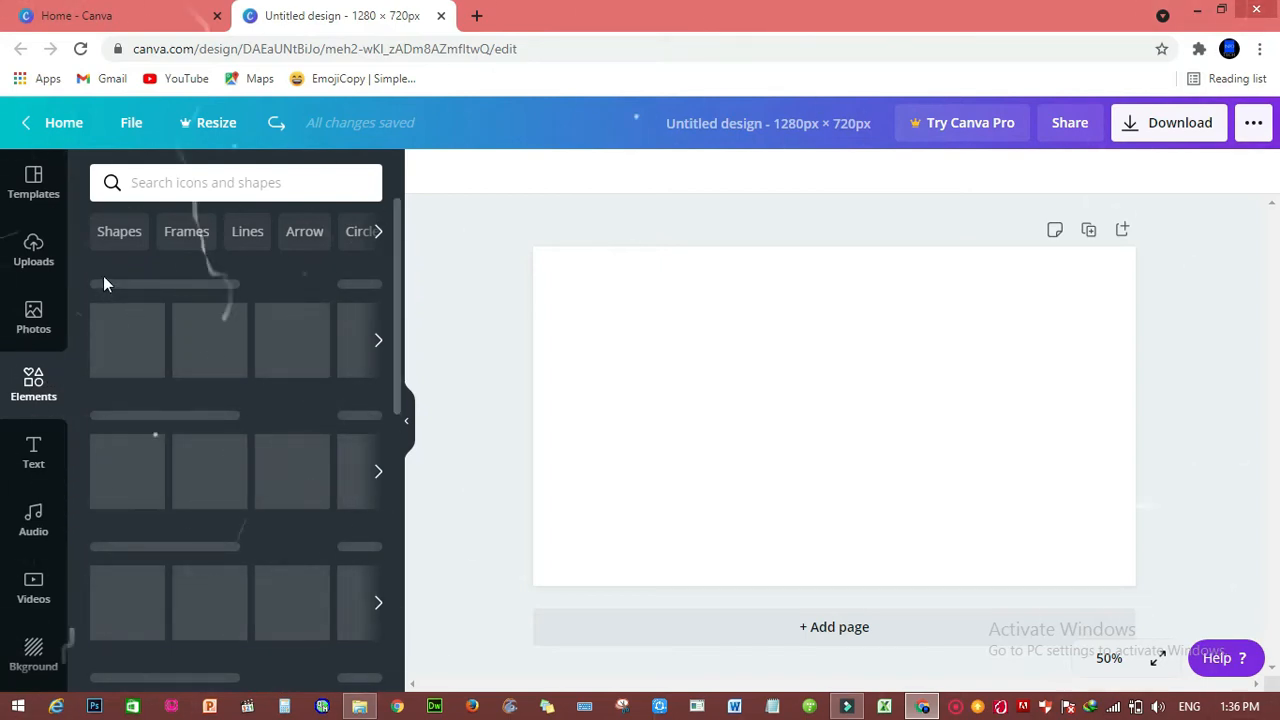
left_click(119, 234)
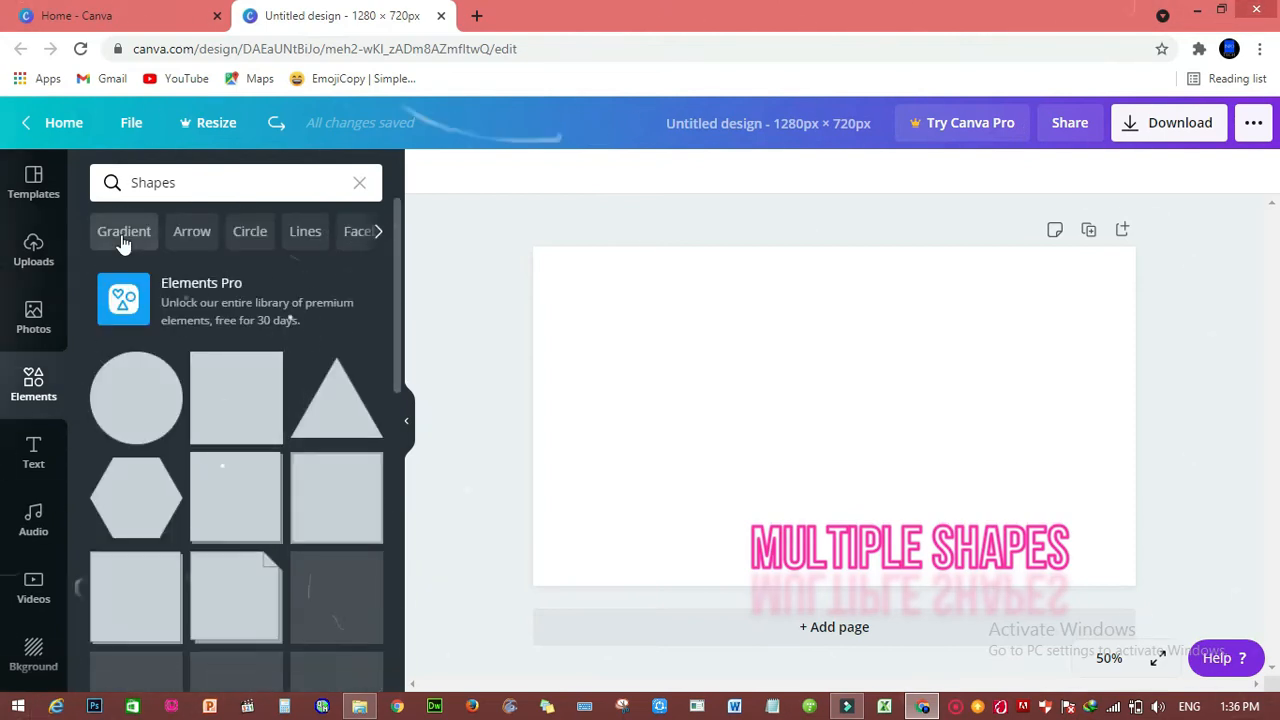
- Add a circle to the page and recolour it dark blue
left_click(135, 402)
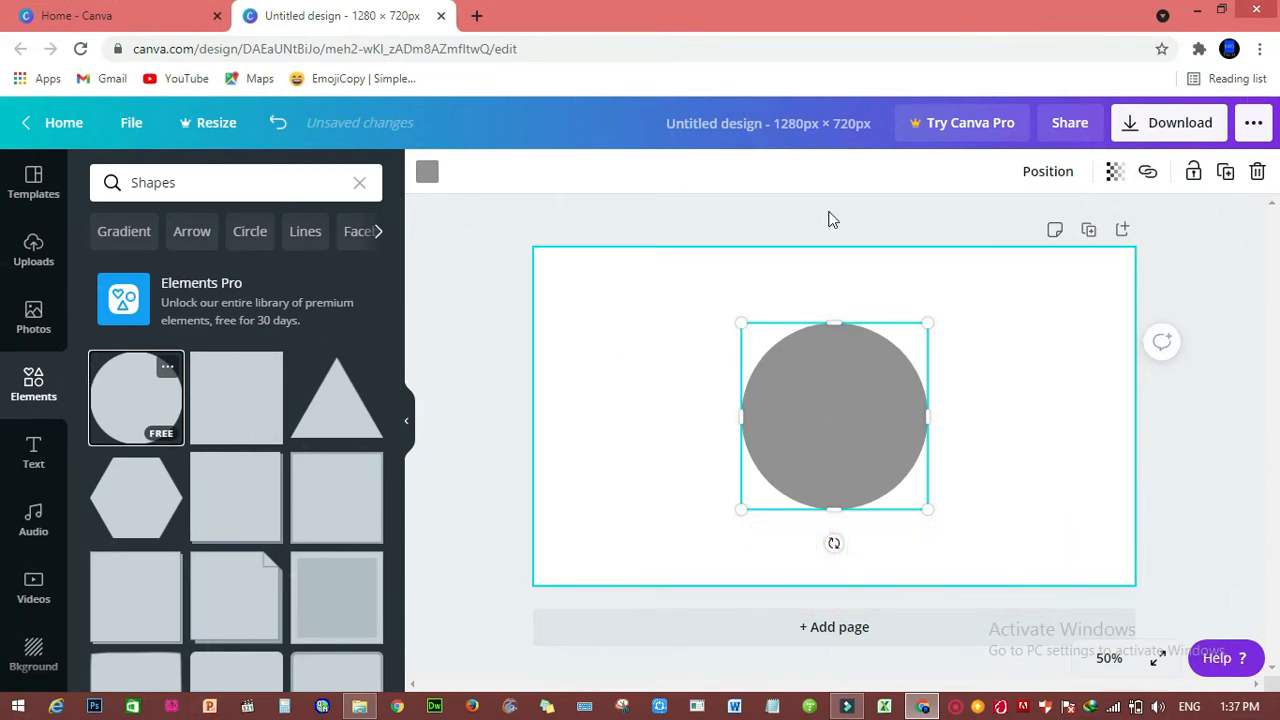
left_click(427, 172)
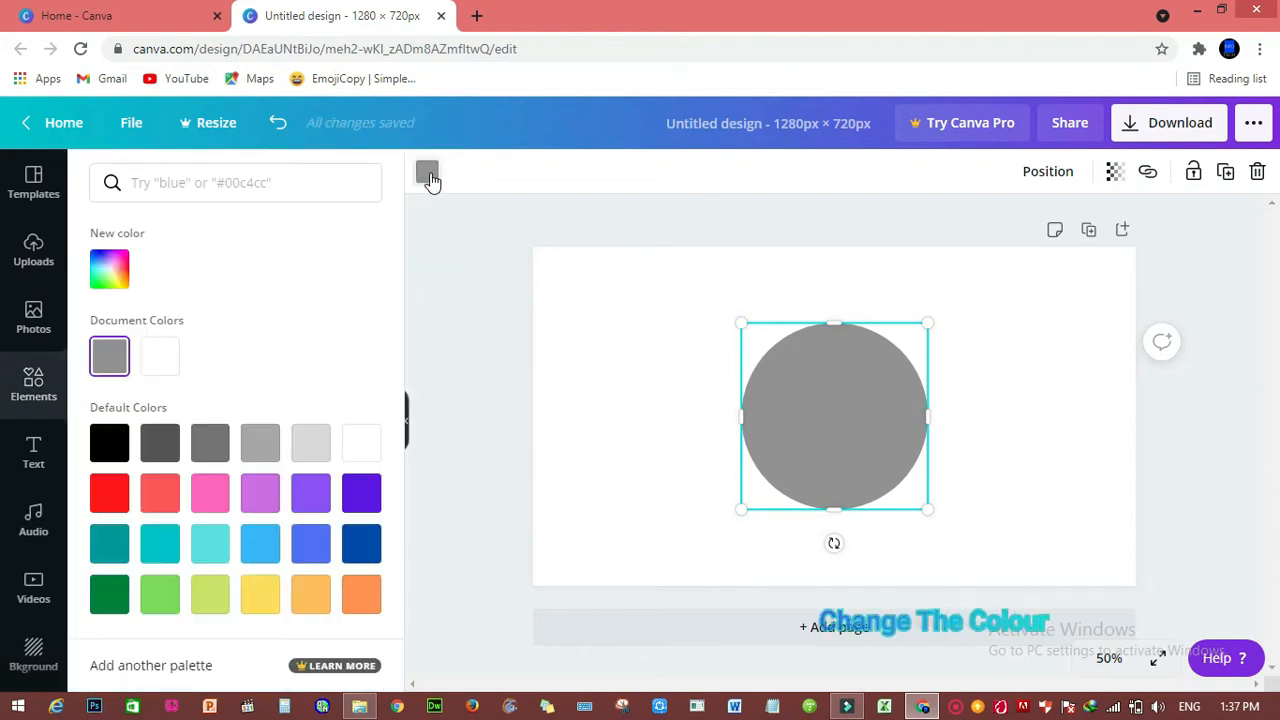
left_click(361, 493)
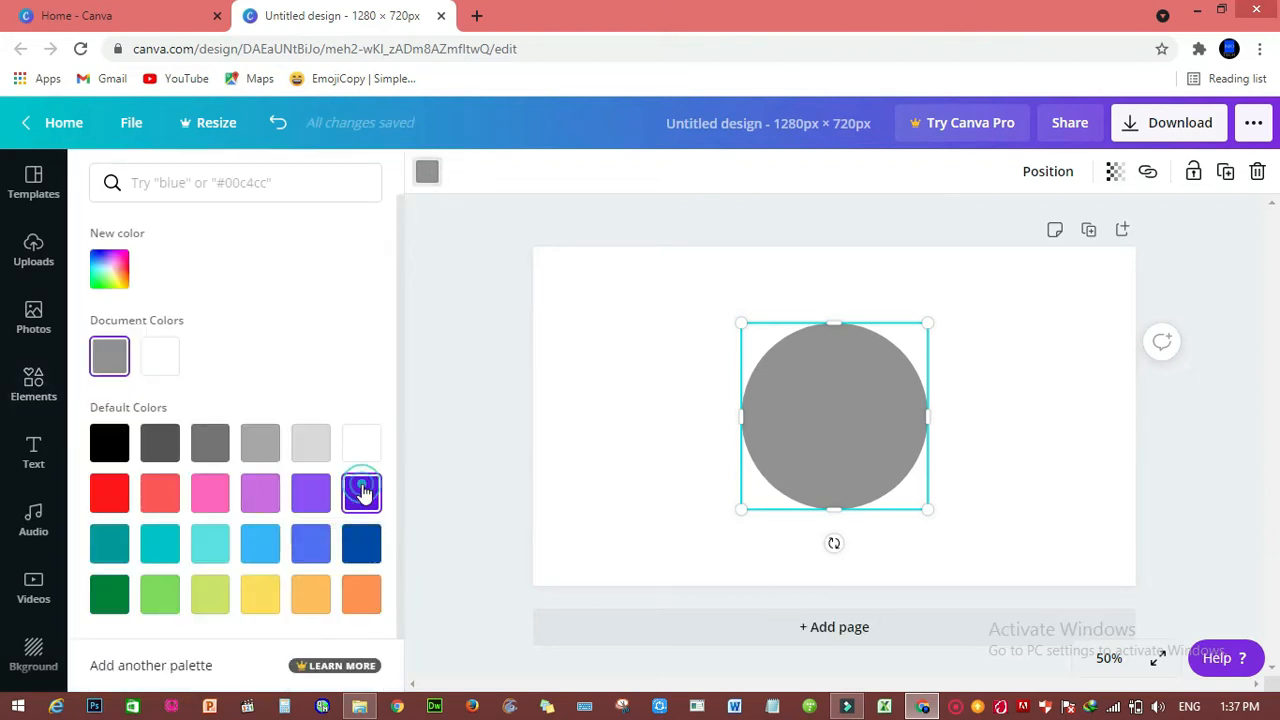
left_click(358, 540)
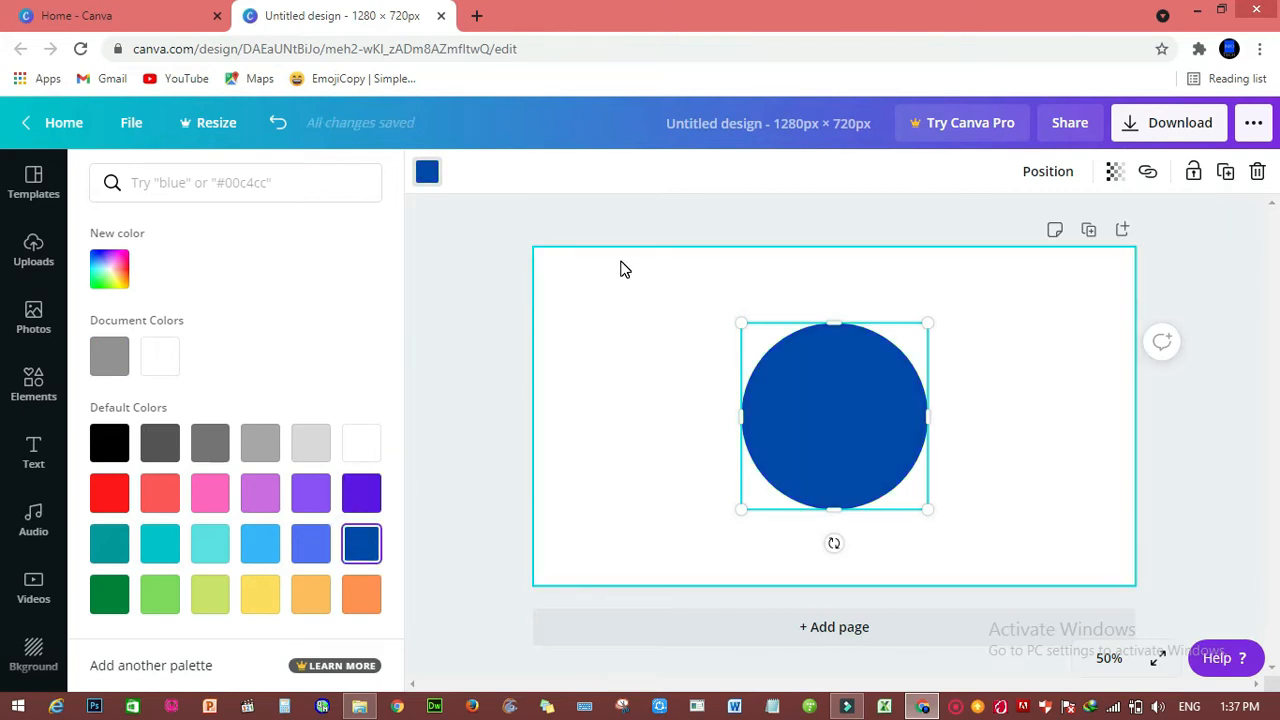
- Undo the circle's recolouring and its insertion, leaving the page empty
key("ctrl+z")
key("ctrl+z")
key("ctrl+z")
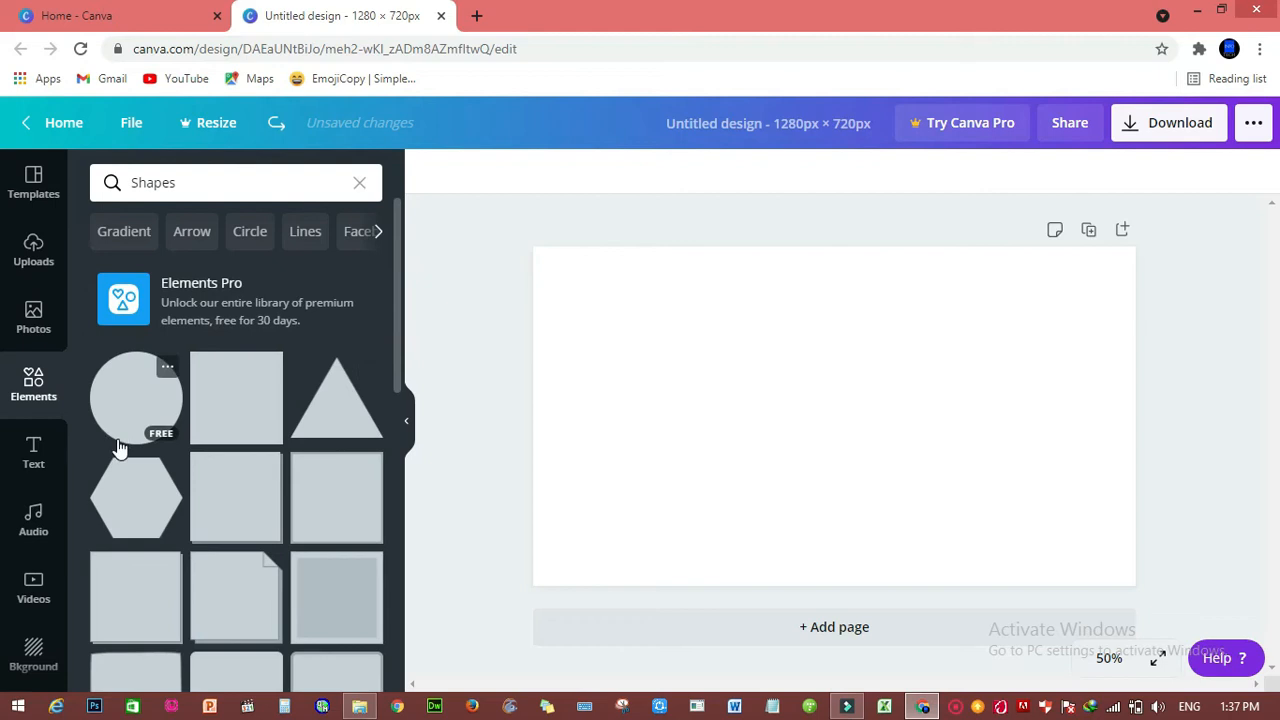
- Add a square and reshape it into a full-width band along the page's upper edge
left_click(251, 405)
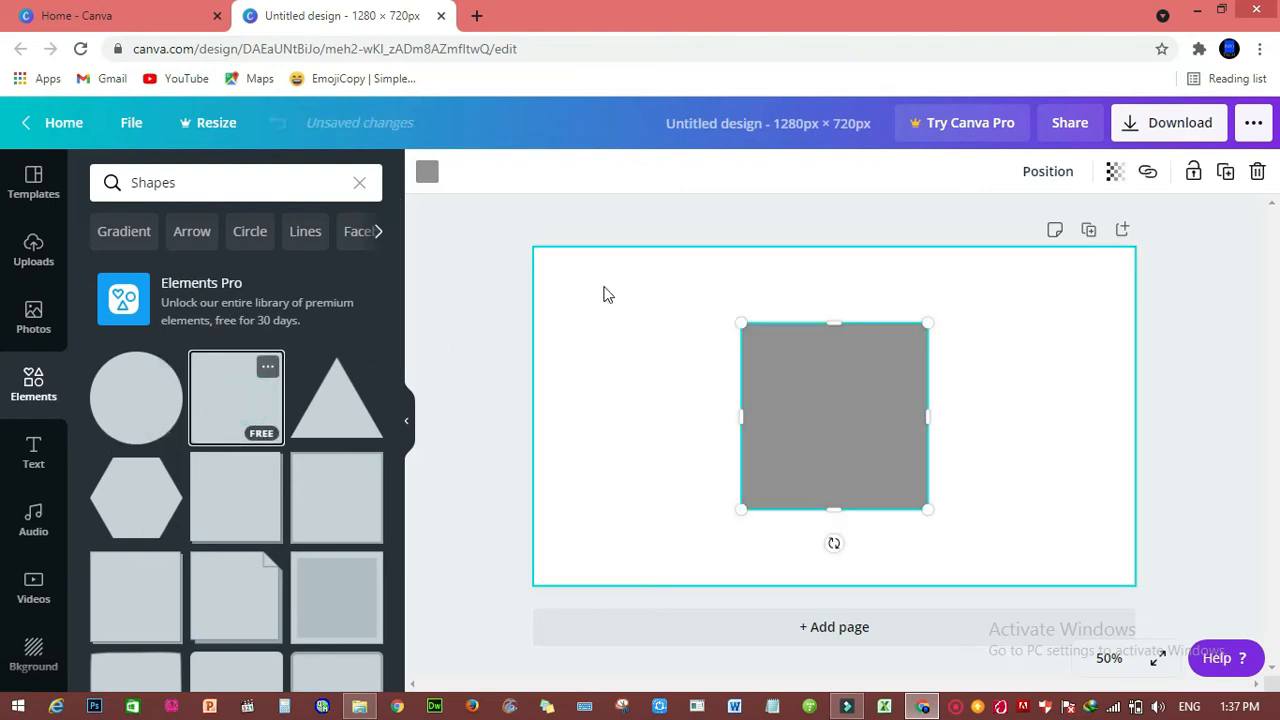
left_click_drag(736, 413, 534, 422)
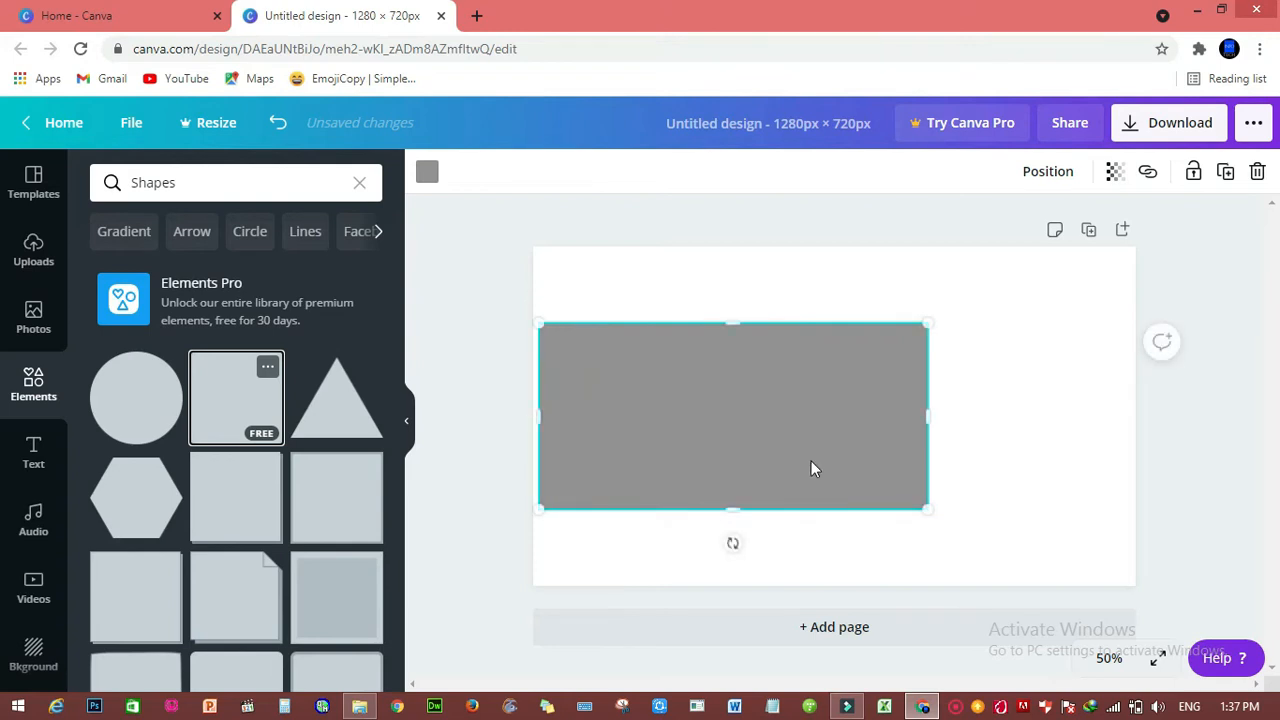
left_click_drag(739, 511, 750, 405)
left_click_drag(927, 361, 1131, 329)
left_click_drag(918, 358, 912, 286)
left_click_drag(1134, 288, 1137, 288)
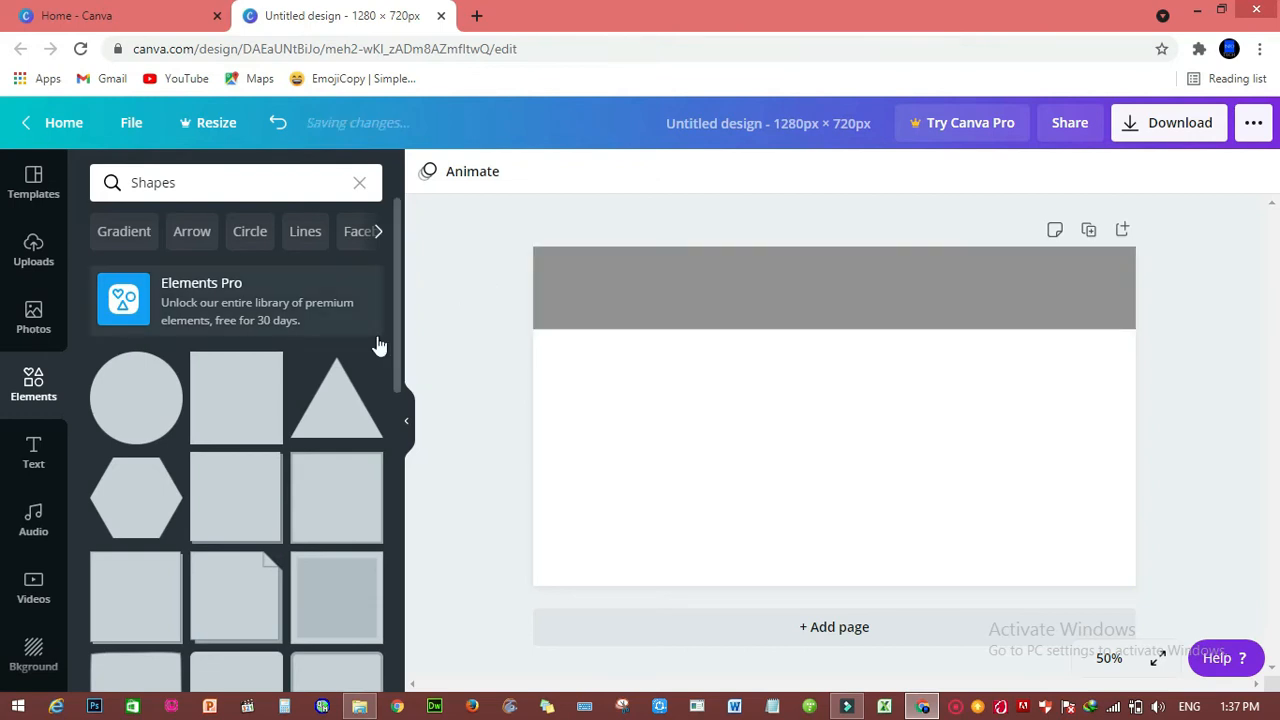
- Add a second square and place it against the page's left edge, directly below the band
left_click(228, 424)
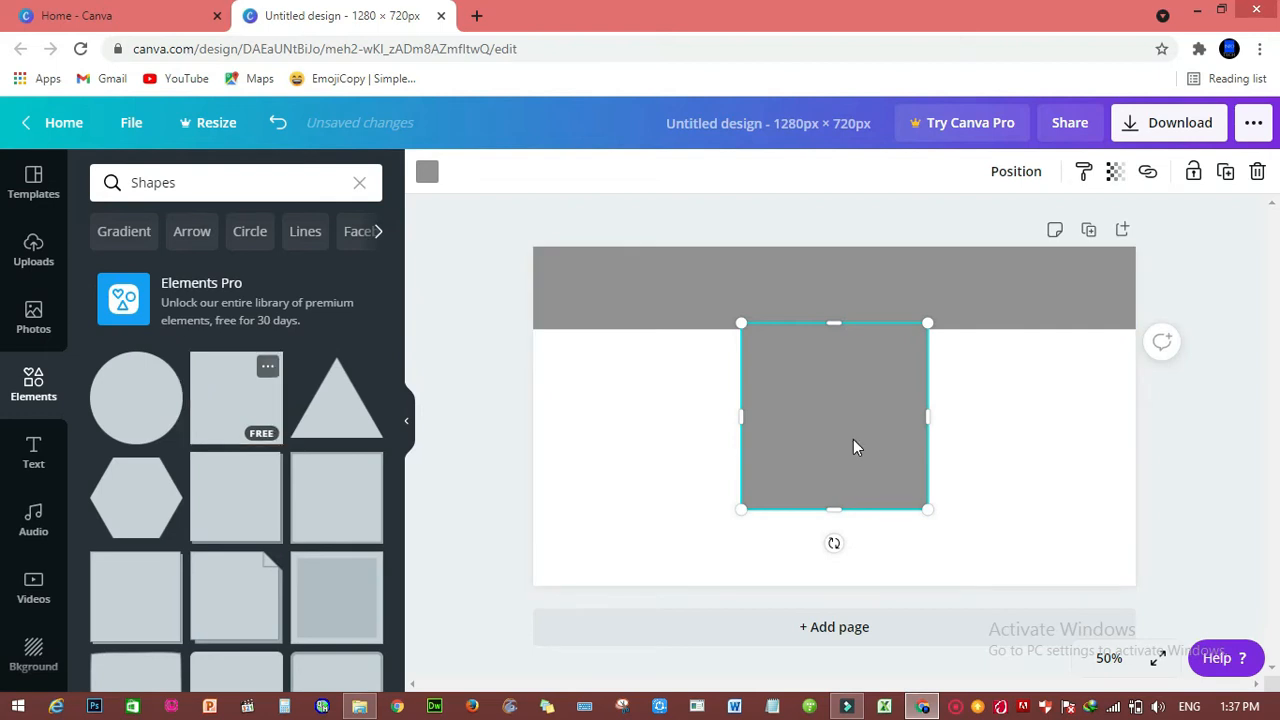
right_click(706, 489)
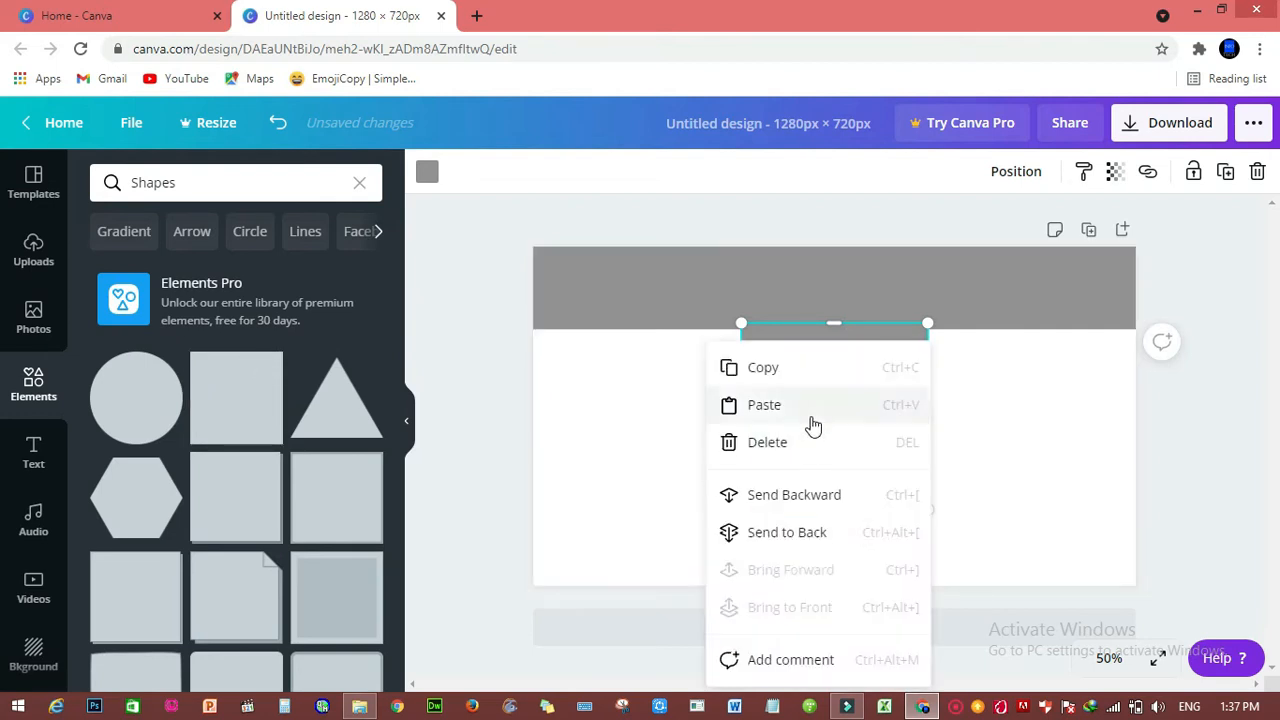
left_click(612, 405)
left_click_drag(784, 388, 576, 395)
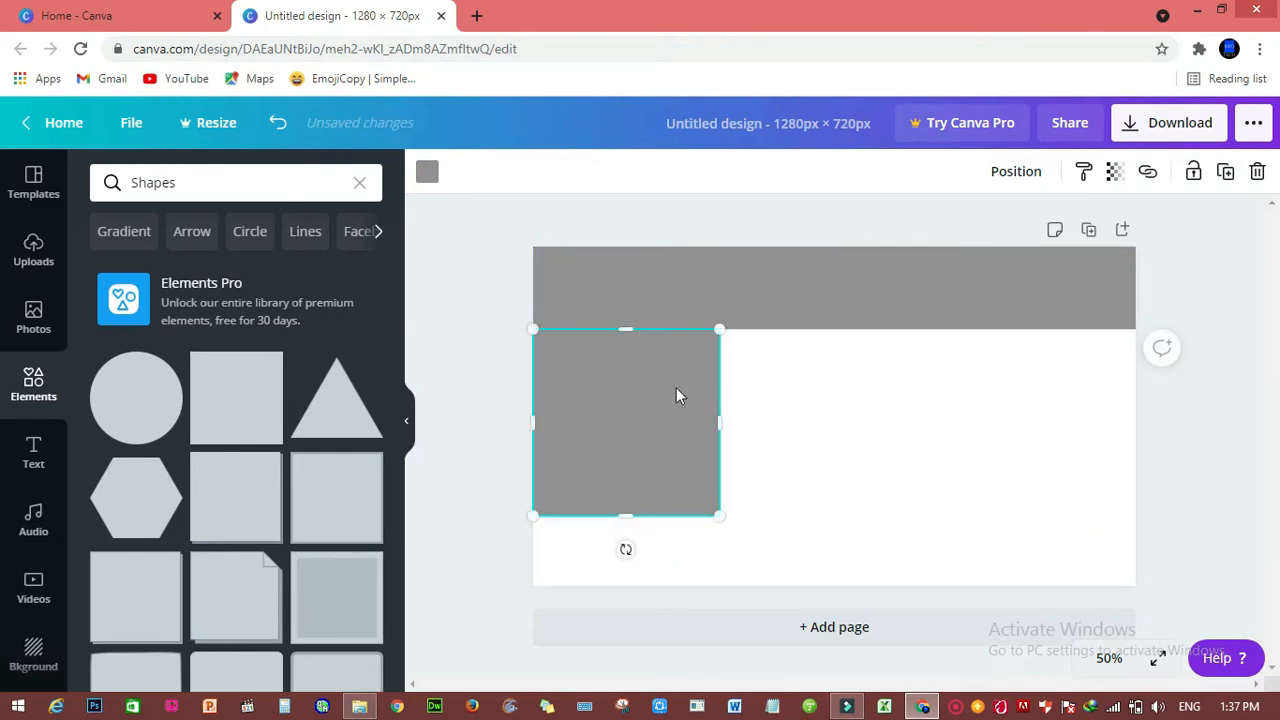
- Colour the band along the page's upper edge red
left_click(686, 282)
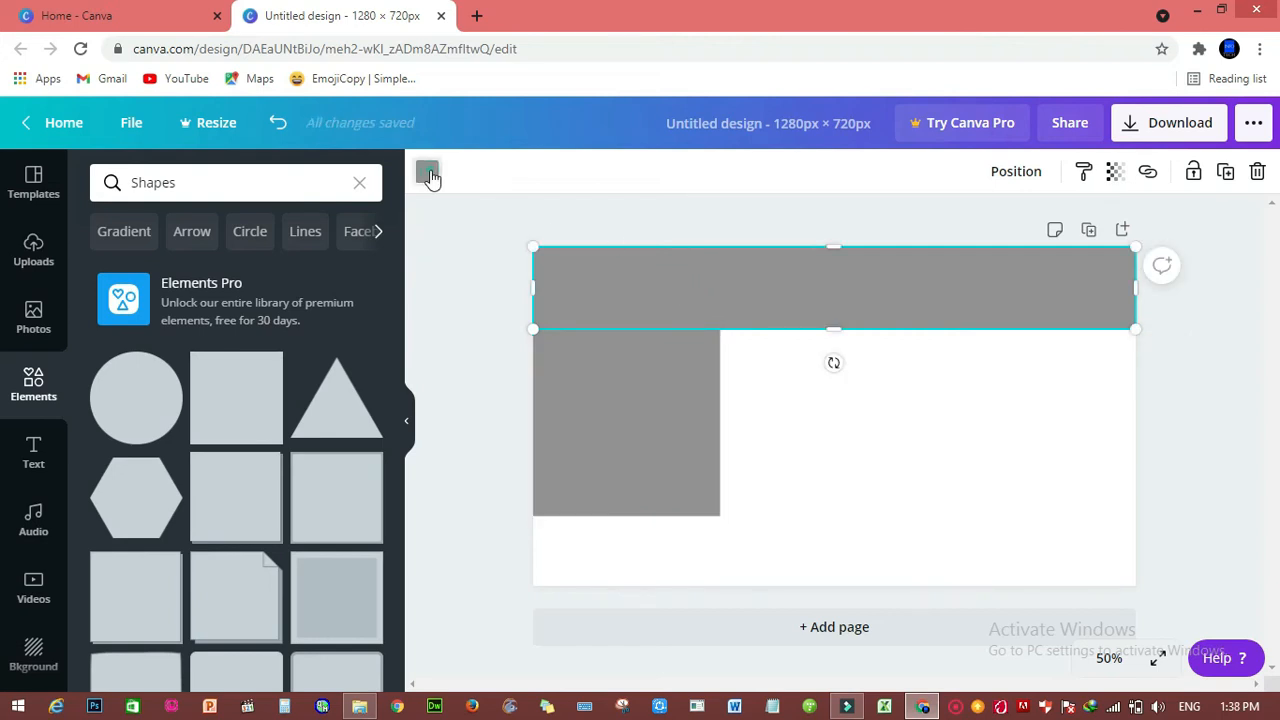
left_click(427, 173)
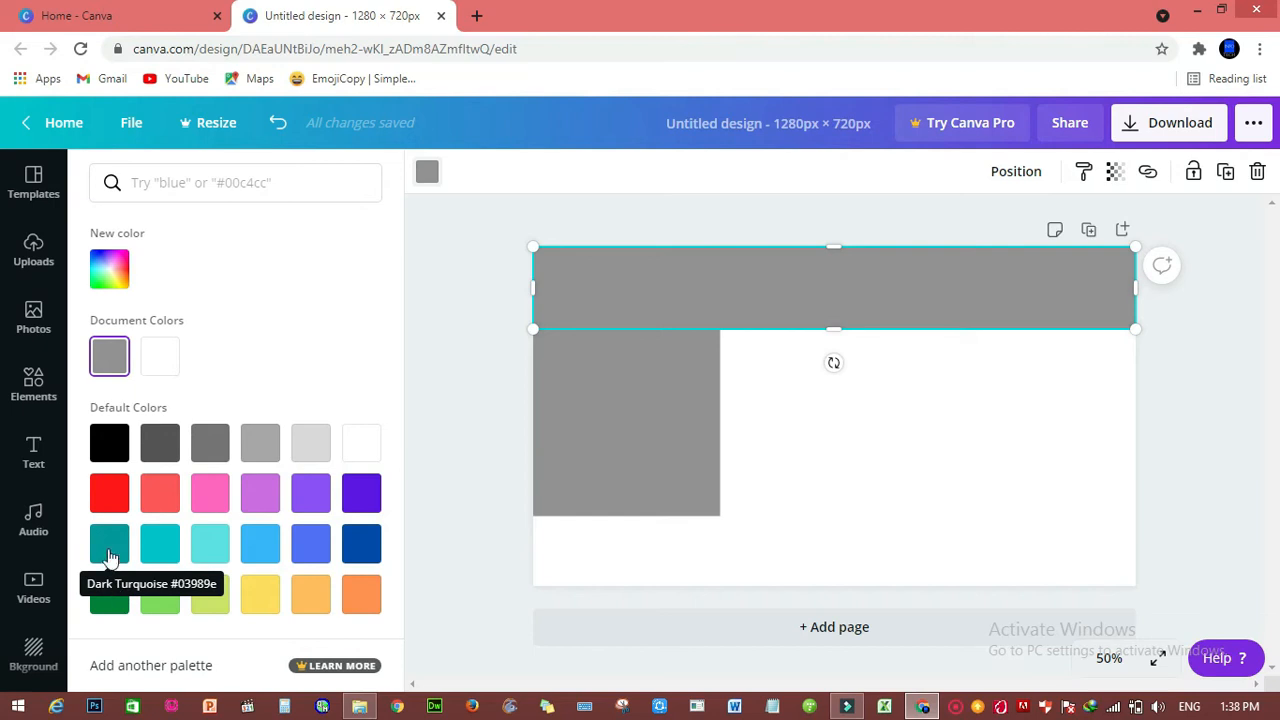
left_click(106, 495)
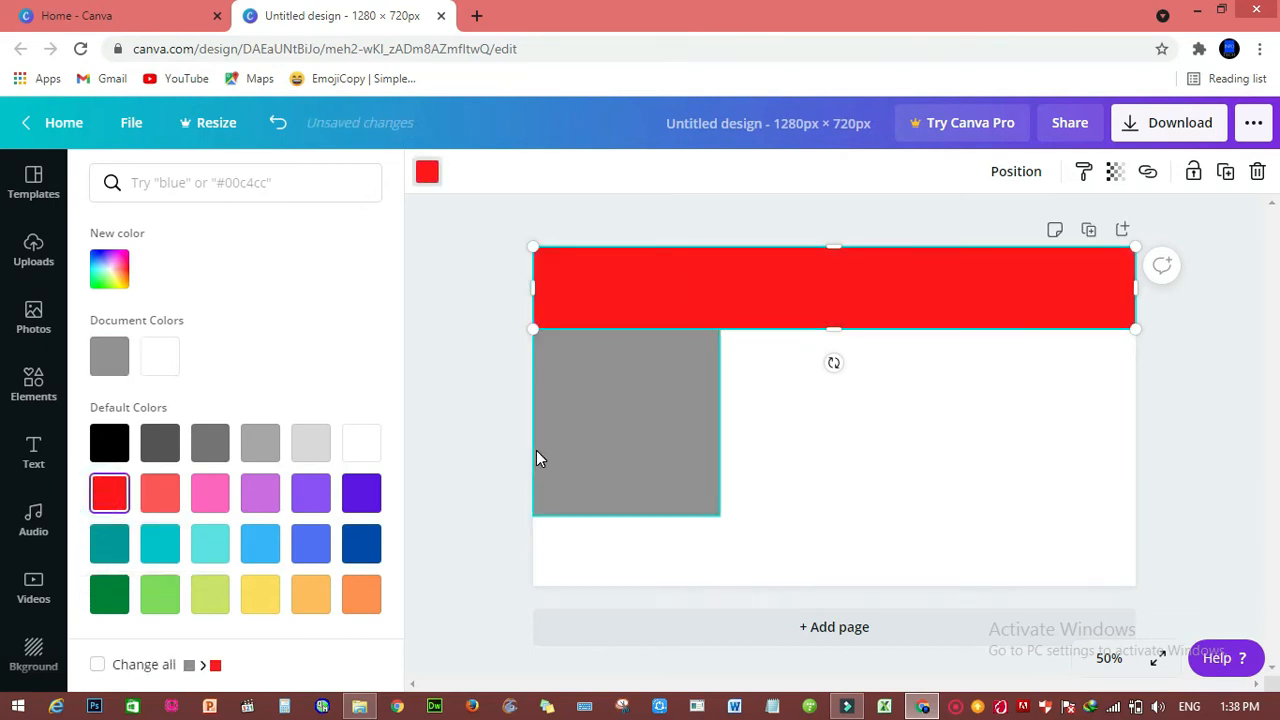
- Colour the square below the red band white
left_click(615, 420)
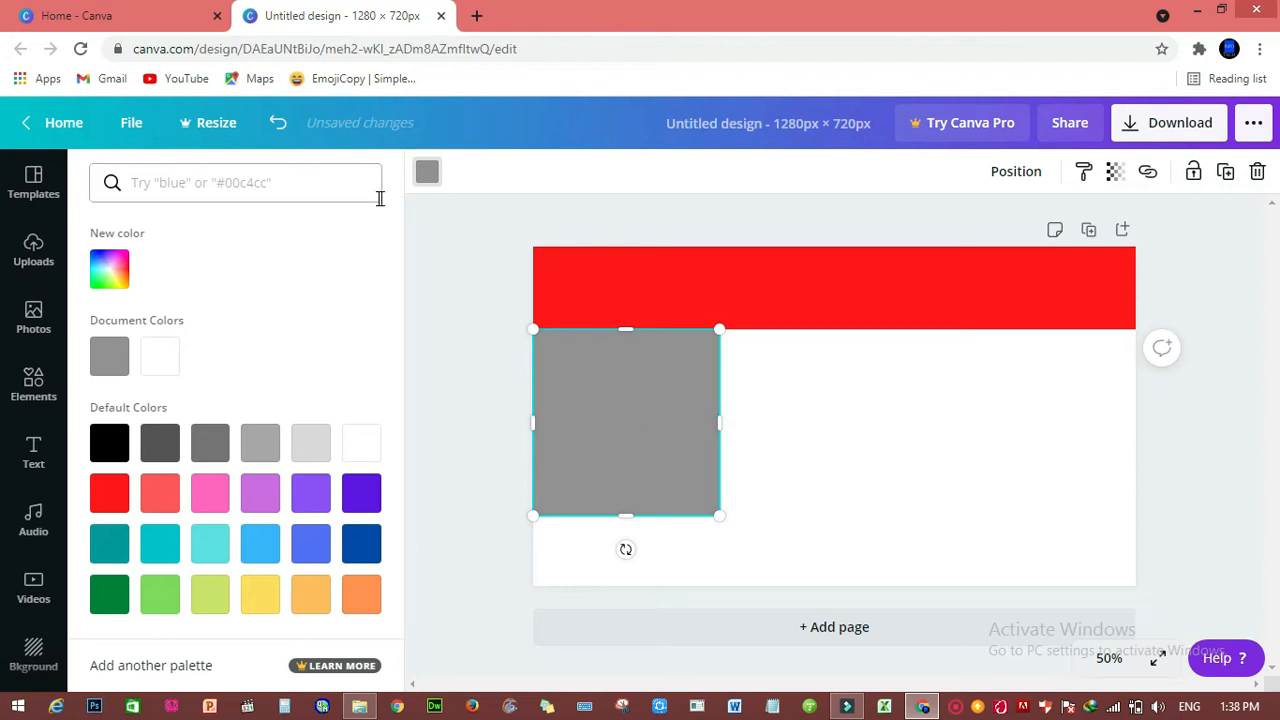
left_click(428, 178)
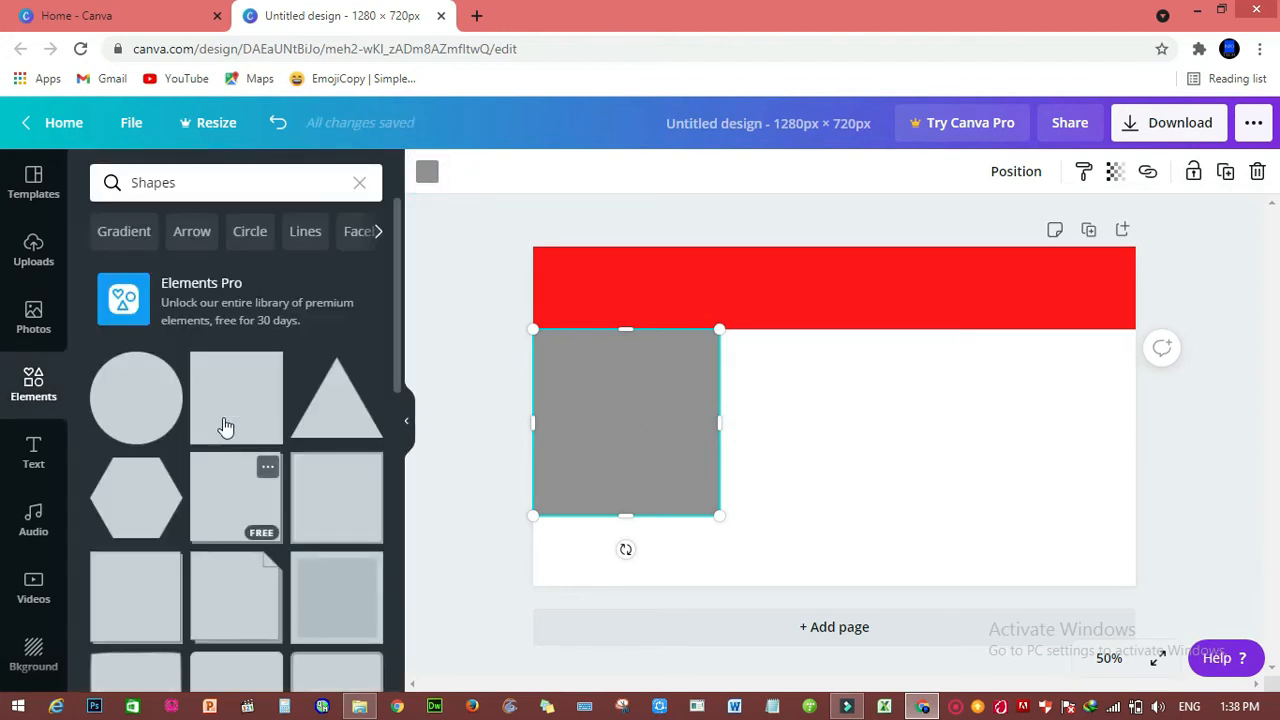
left_click(427, 174)
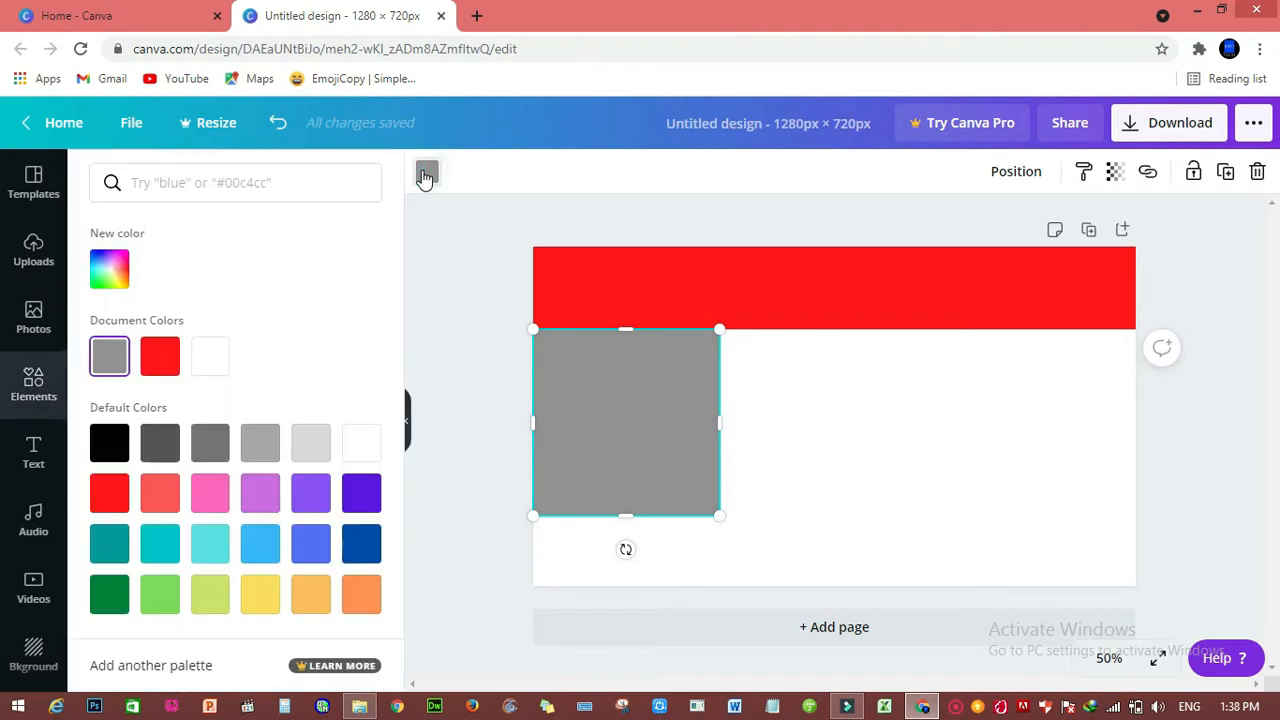
left_click(200, 368)
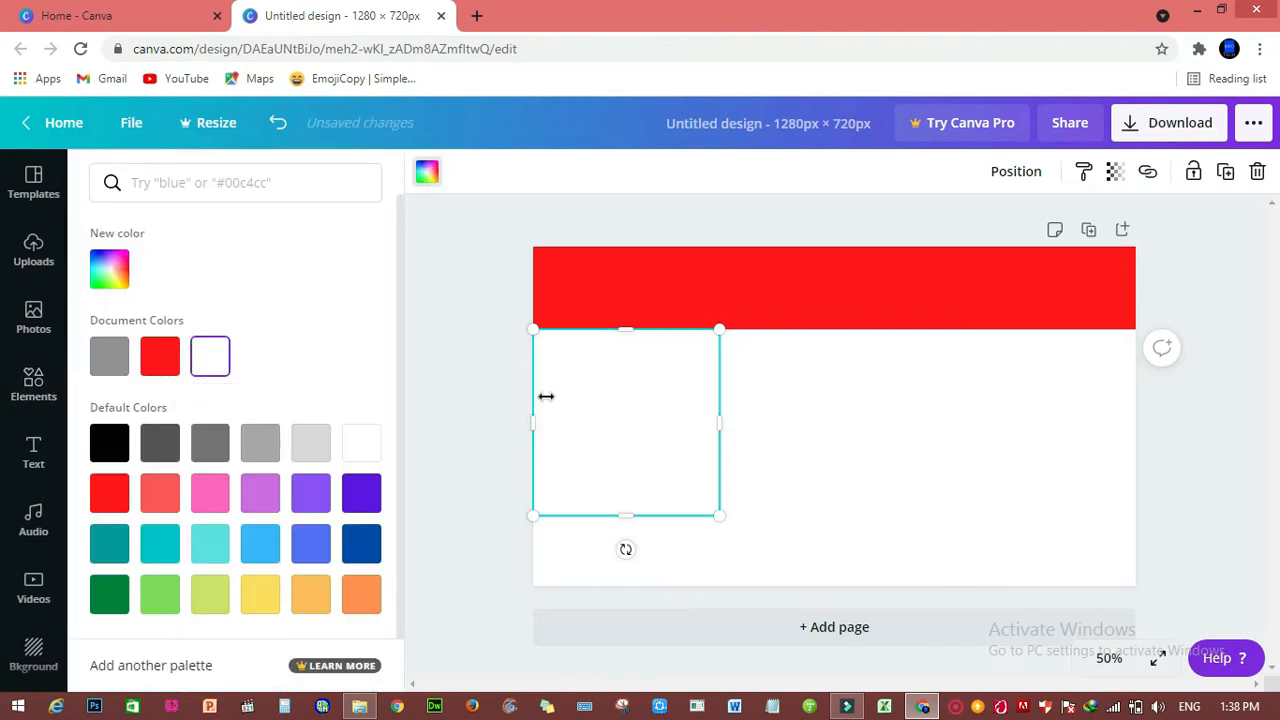
left_click(785, 403)
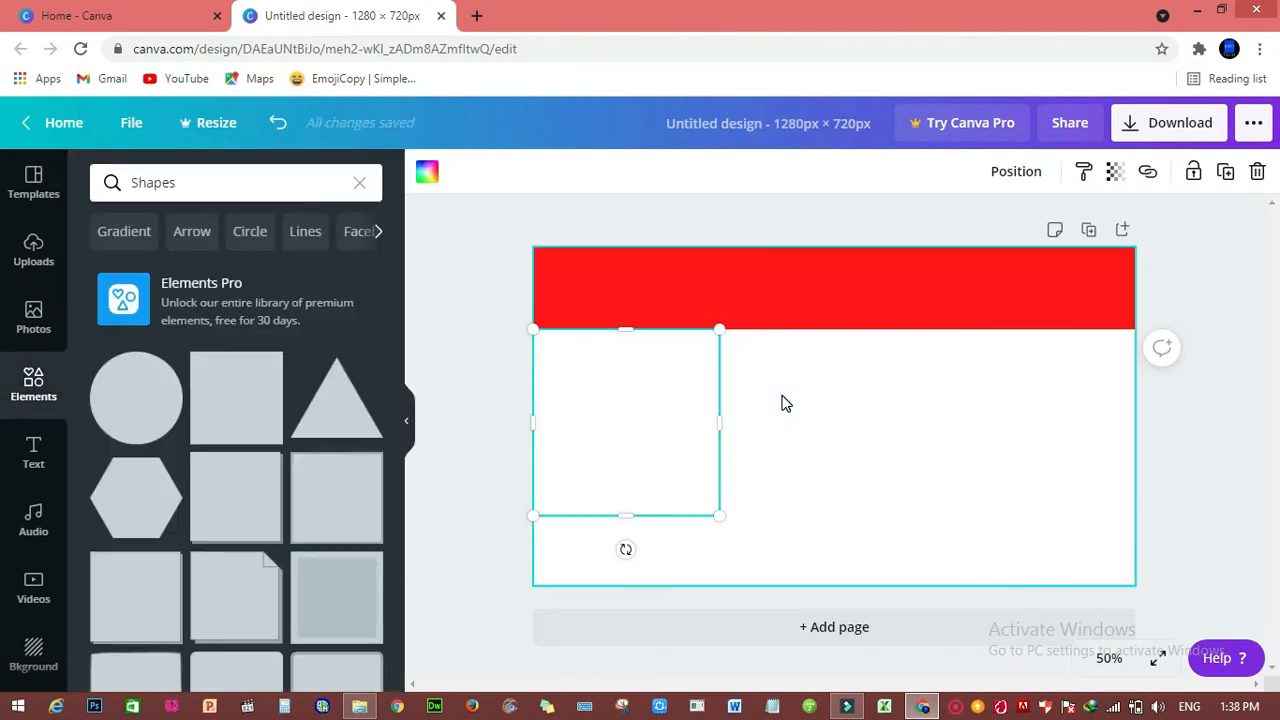
- Duplicate the red band and place the copy across the page's lower edge
left_click(760, 292)
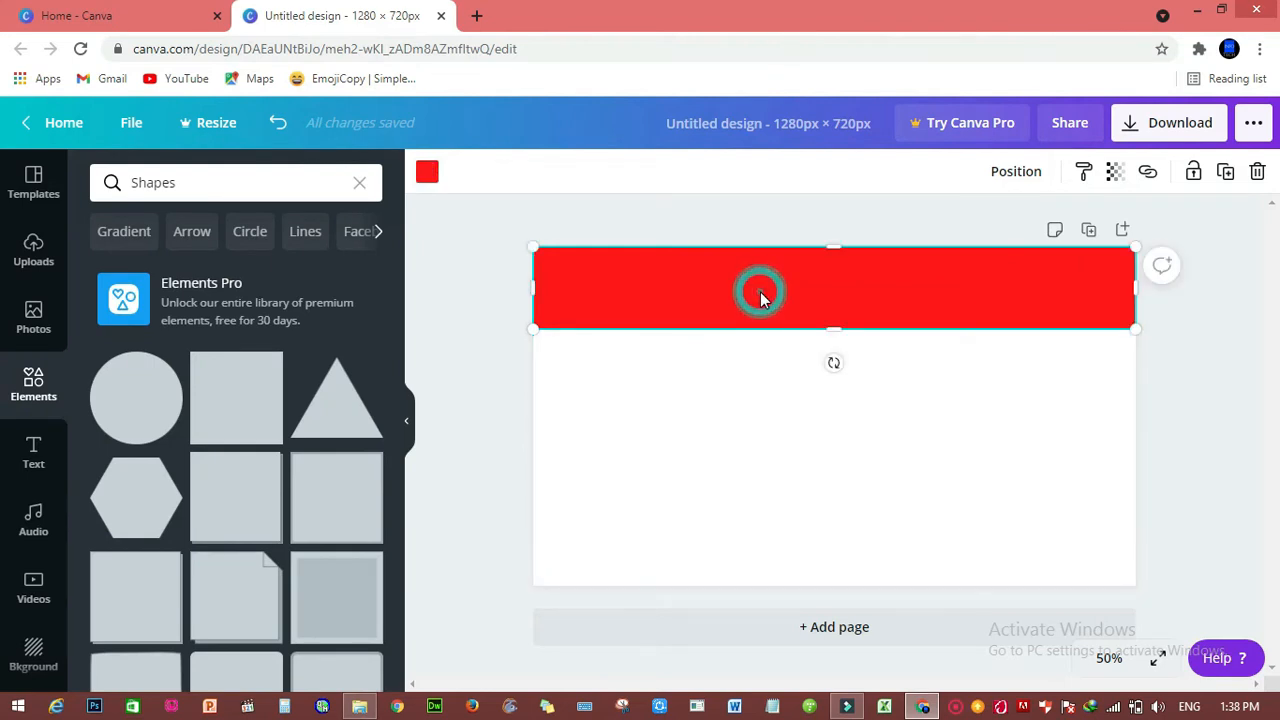
right_click(760, 292)
left_click(777, 322)
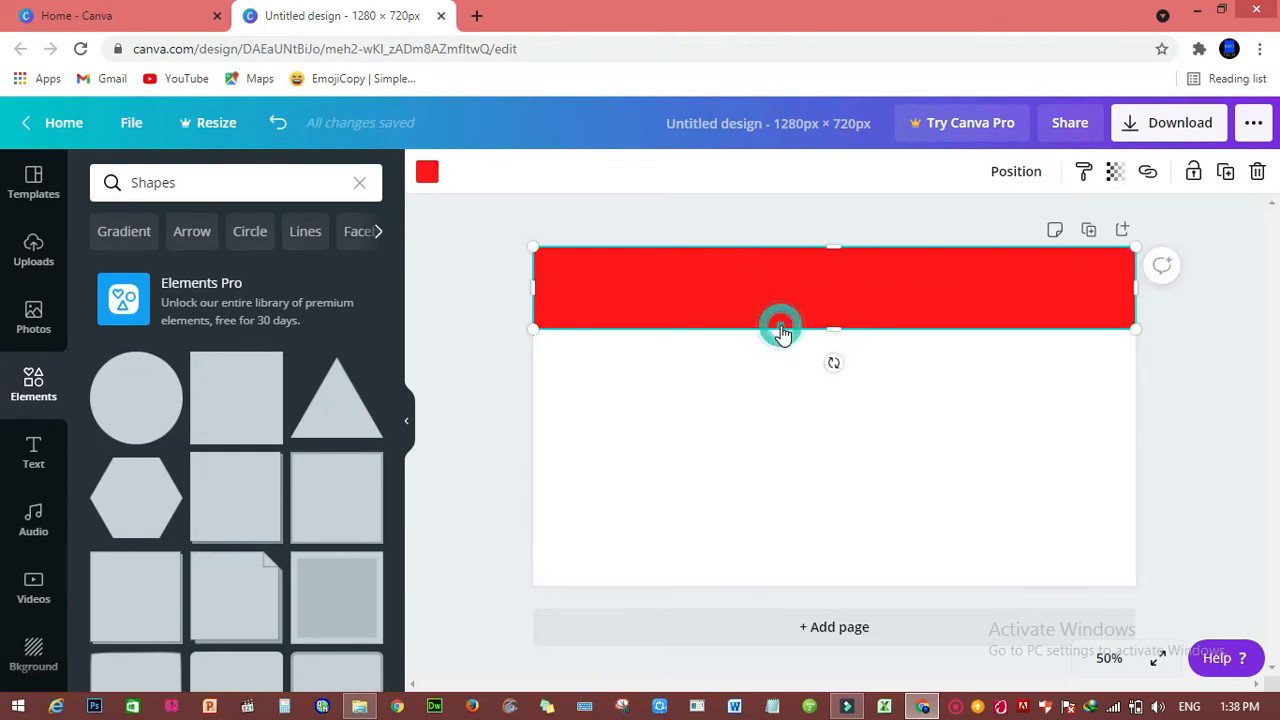
left_click(780, 405)
right_click(780, 407)
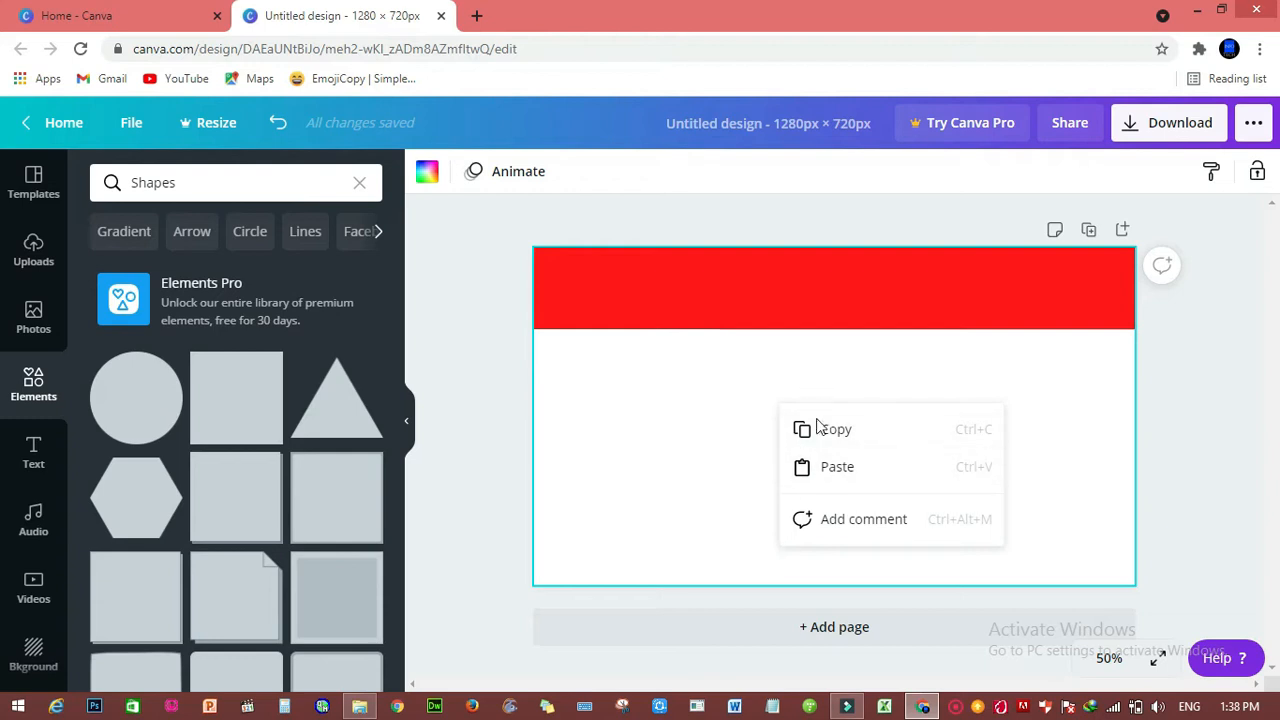
left_click(828, 468)
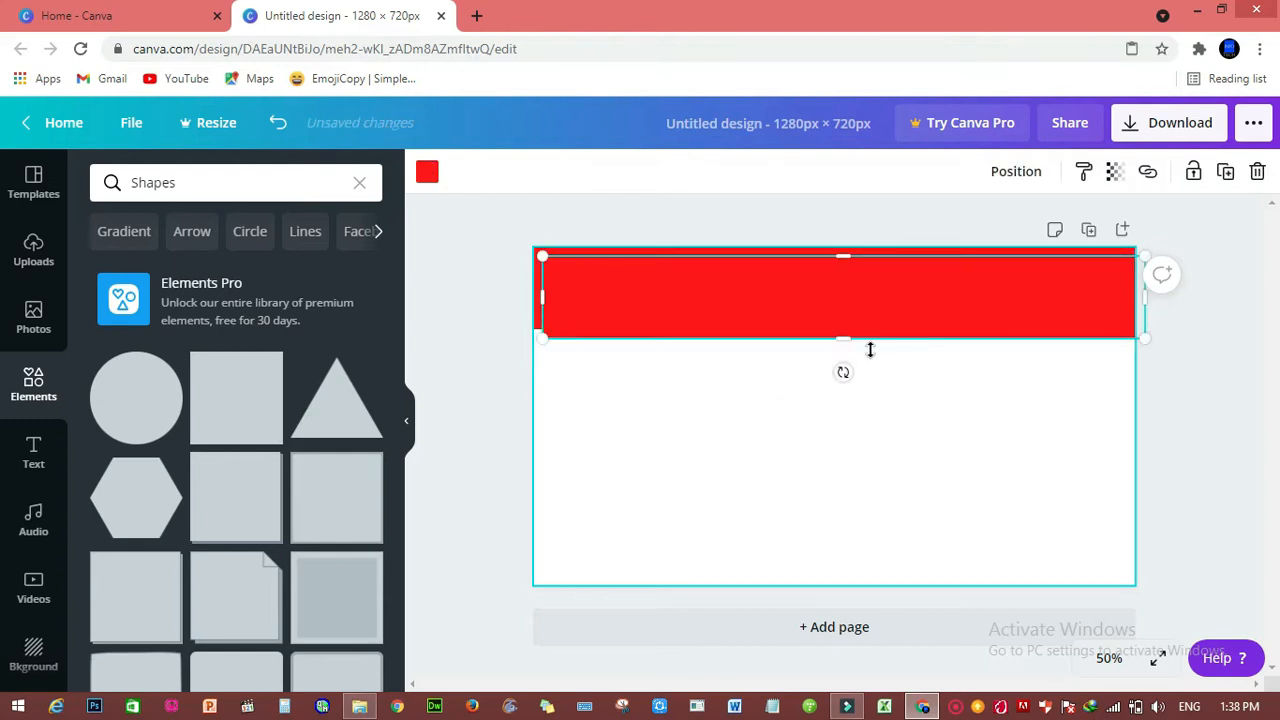
left_click_drag(860, 282, 855, 533)
left_click(749, 366)
- Colour the white square between the bands green and shorten it to end at the lower band's upper edge
left_click(570, 398)
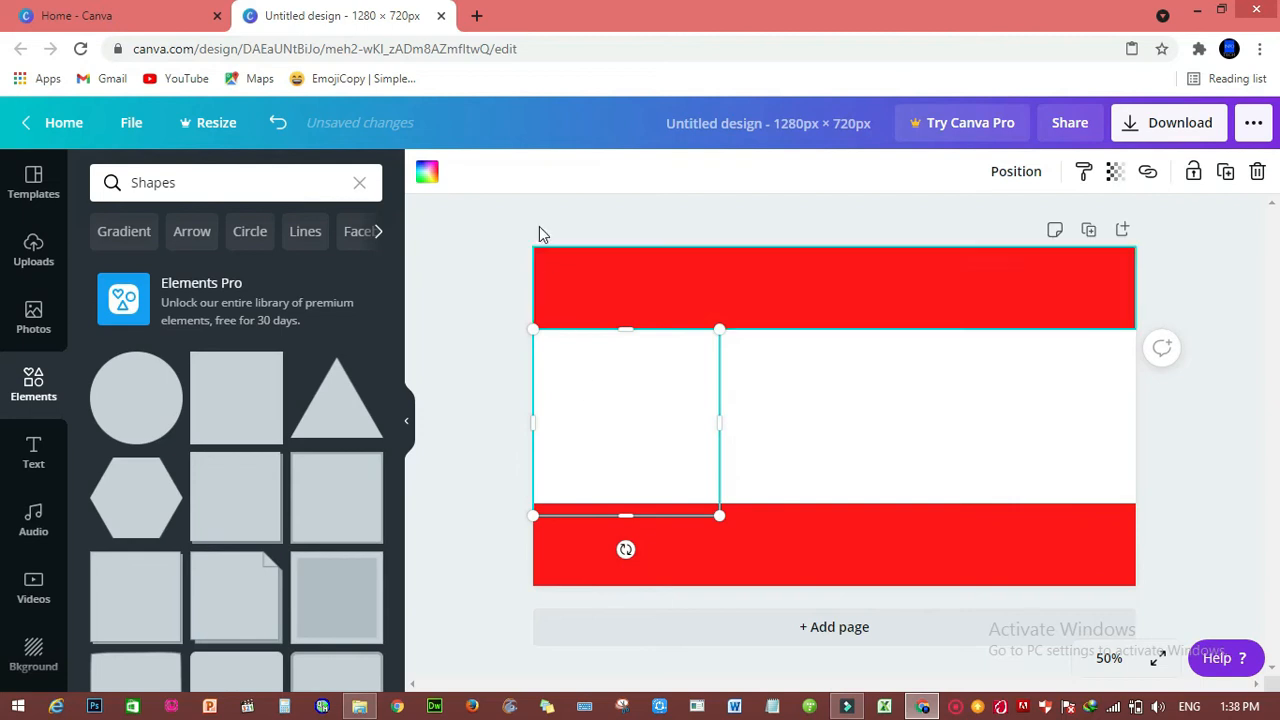
left_click(427, 172)
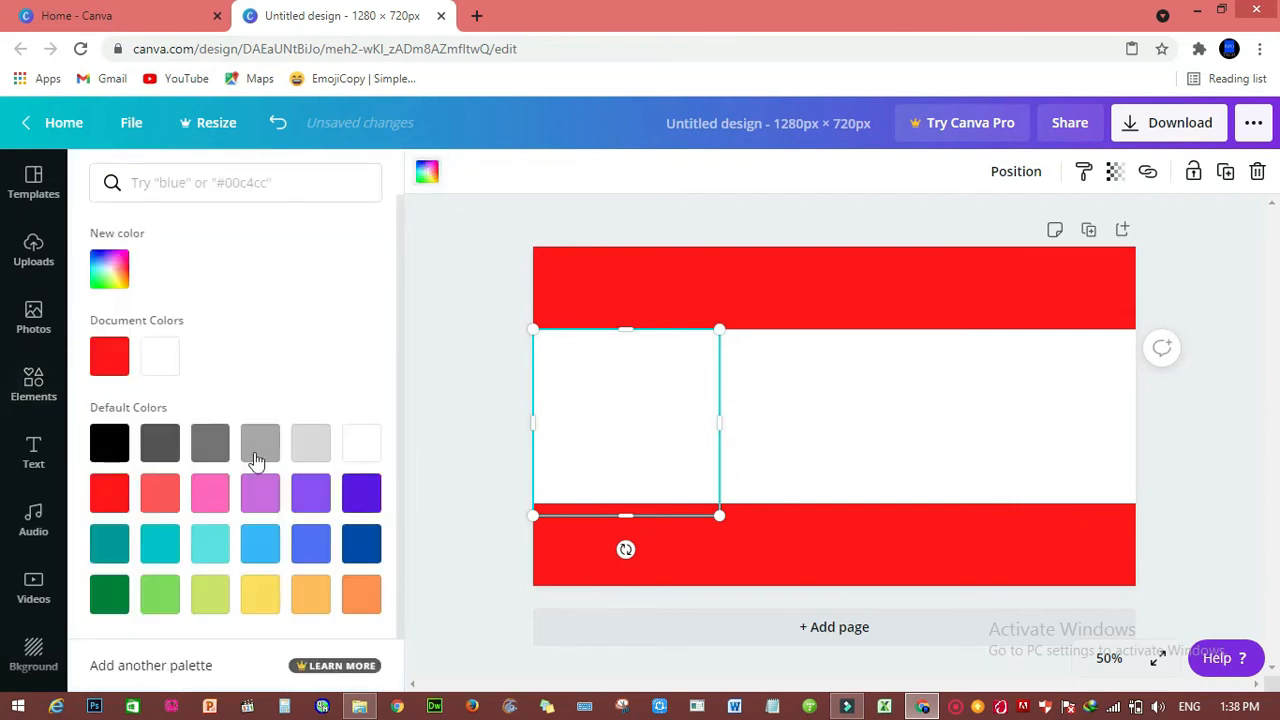
left_click(109, 595)
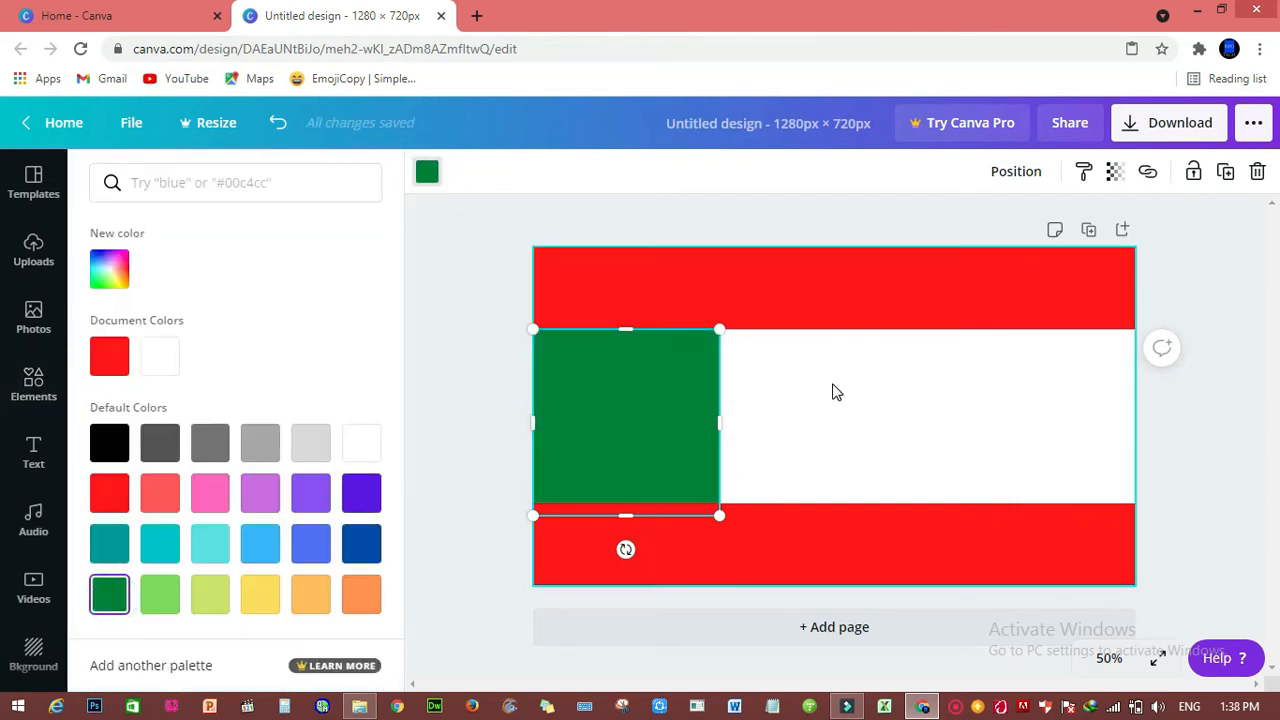
left_click(836, 390)
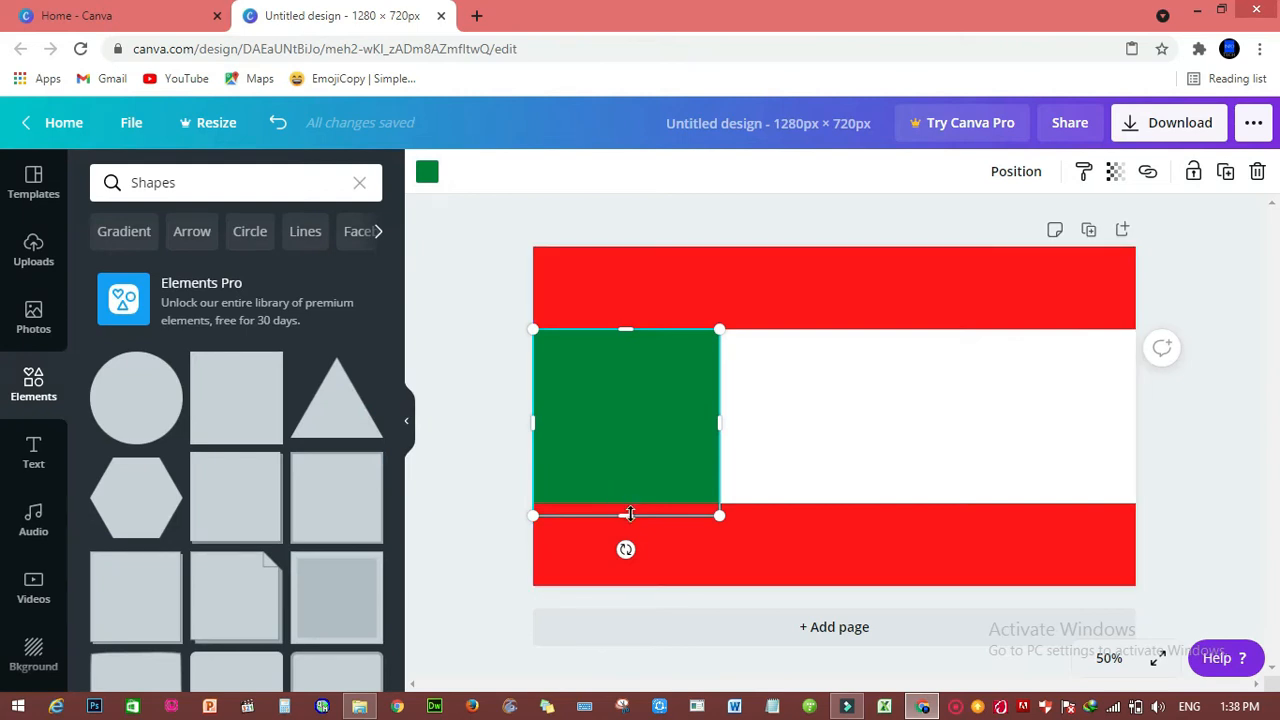
left_click_drag(627, 513, 627, 503)
left_click(852, 373)
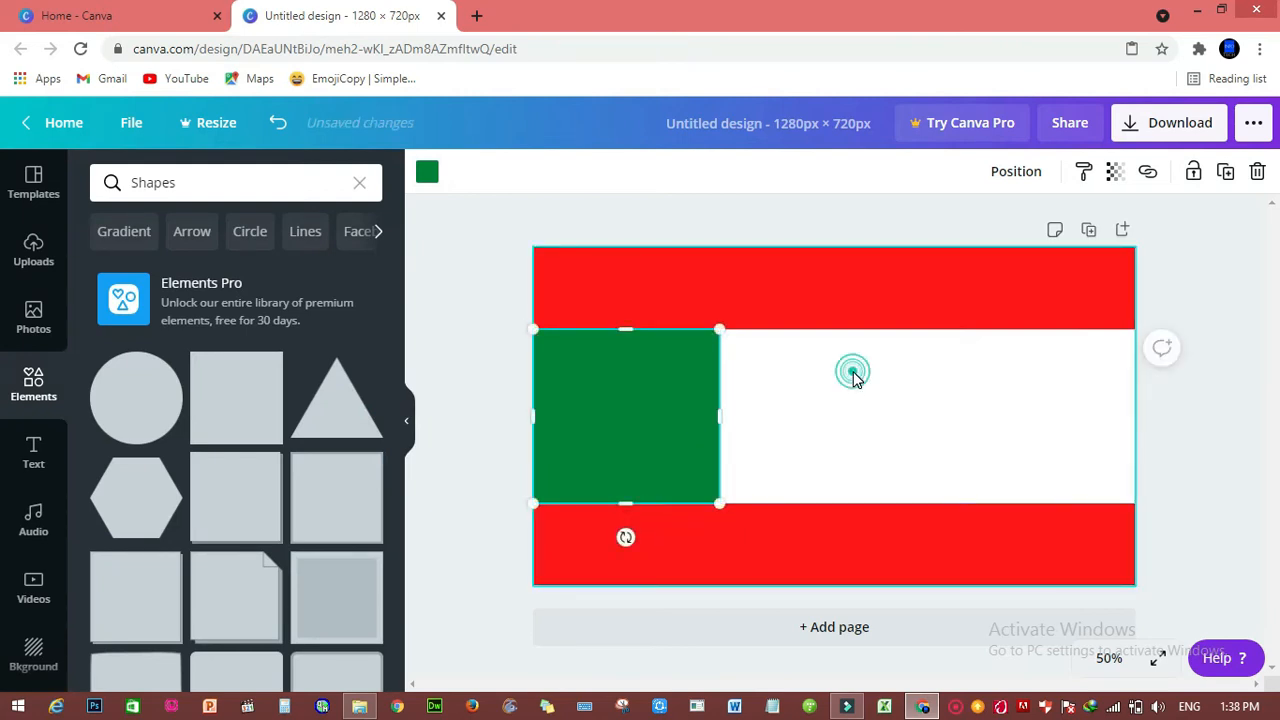
- Add a heading text box and place it over the red band along the page's upper edge
left_click(801, 278)
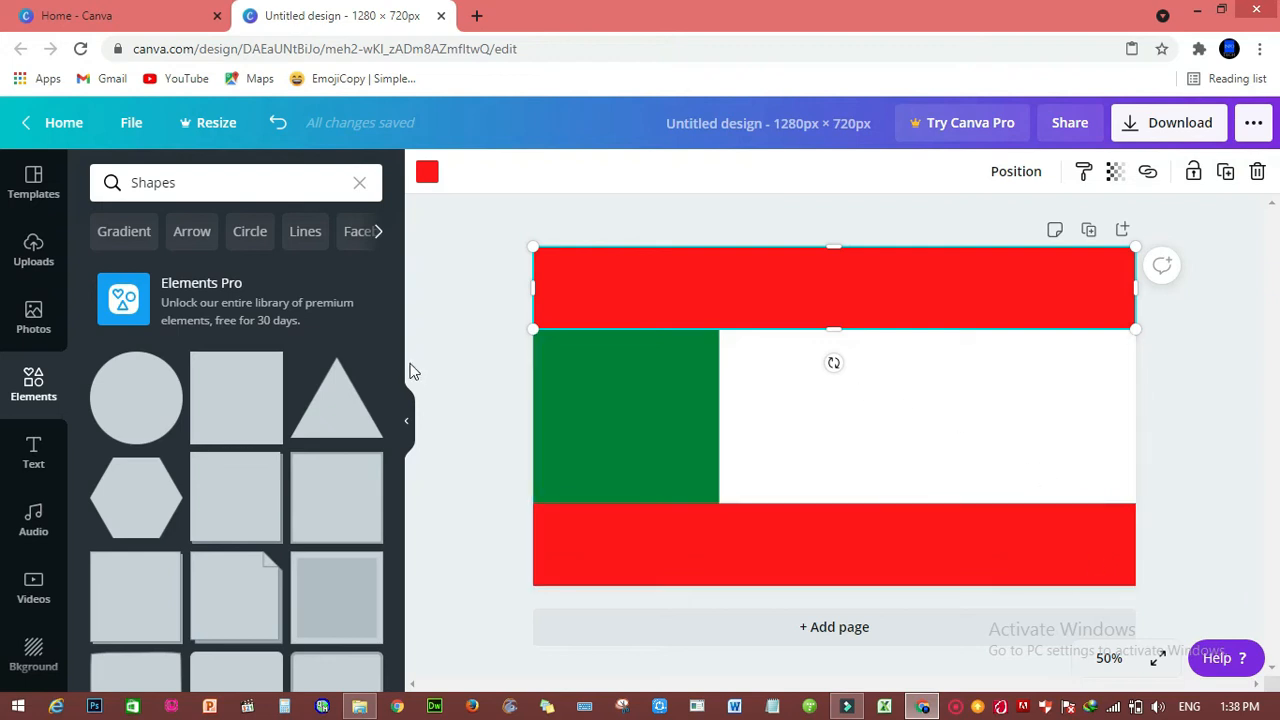
right_click(28, 458)
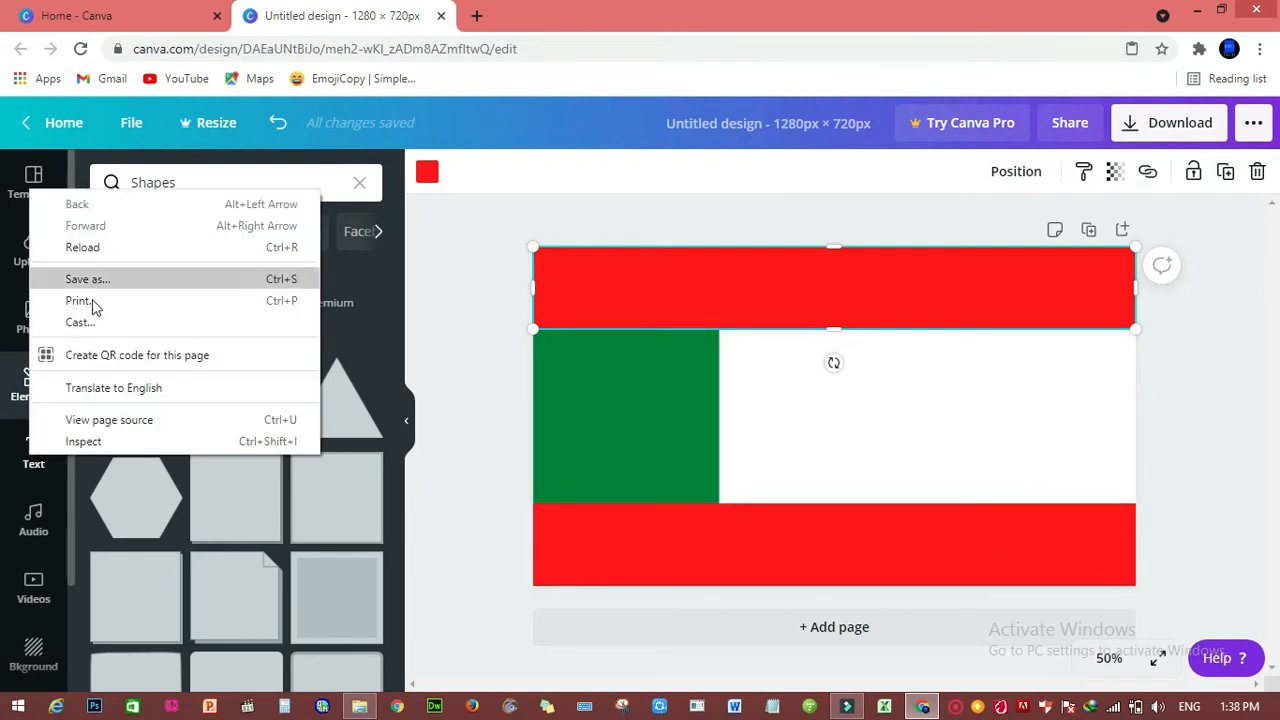
left_click(29, 466)
left_click(32, 458)
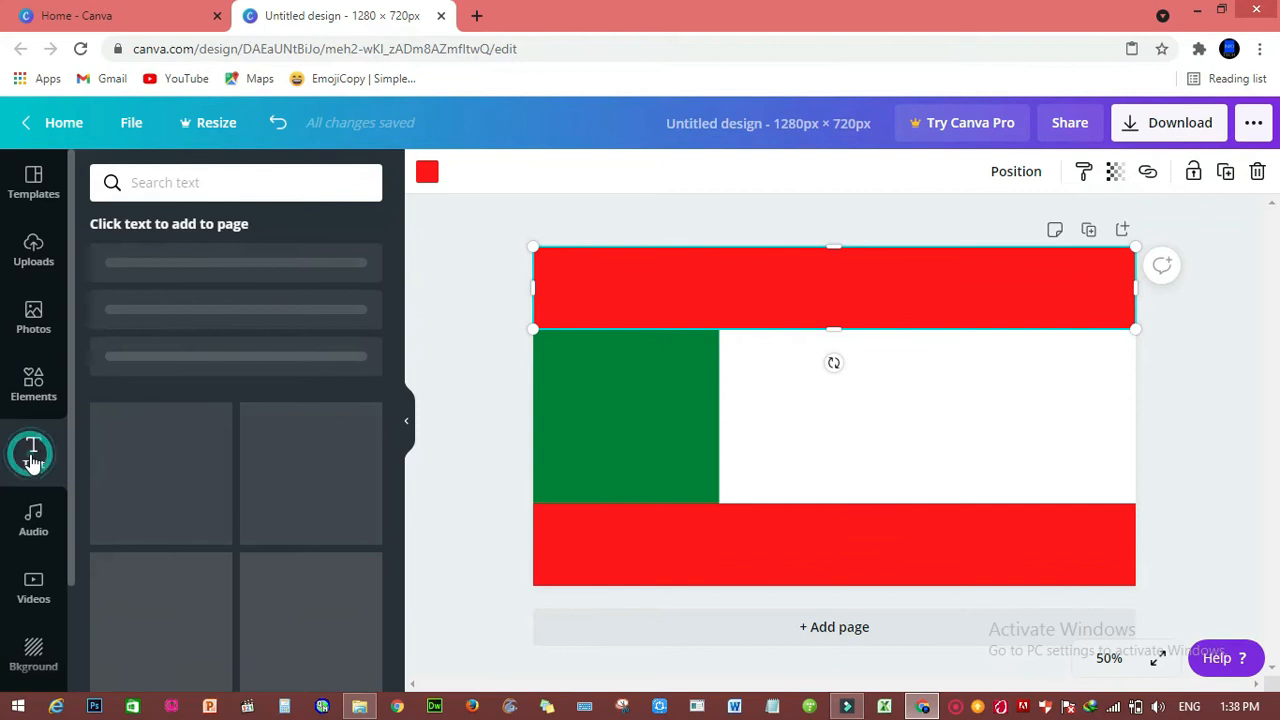
left_click(172, 272)
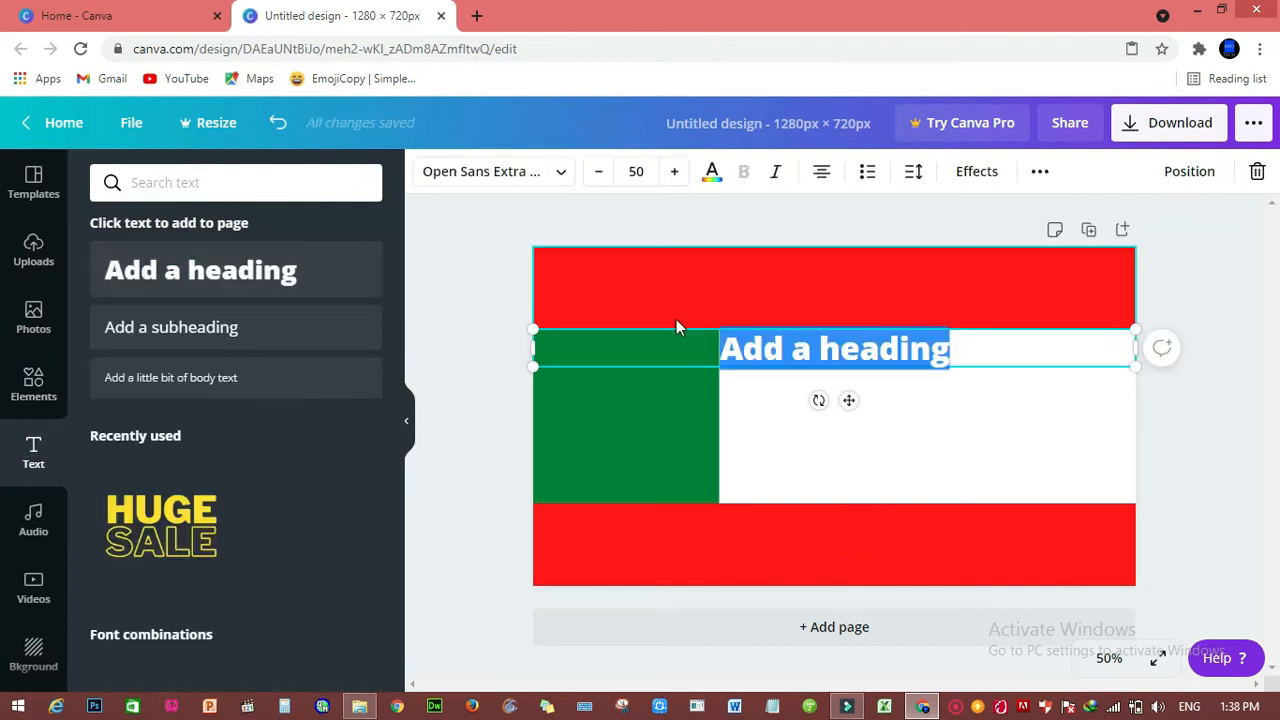
left_click_drag(723, 326, 712, 277)
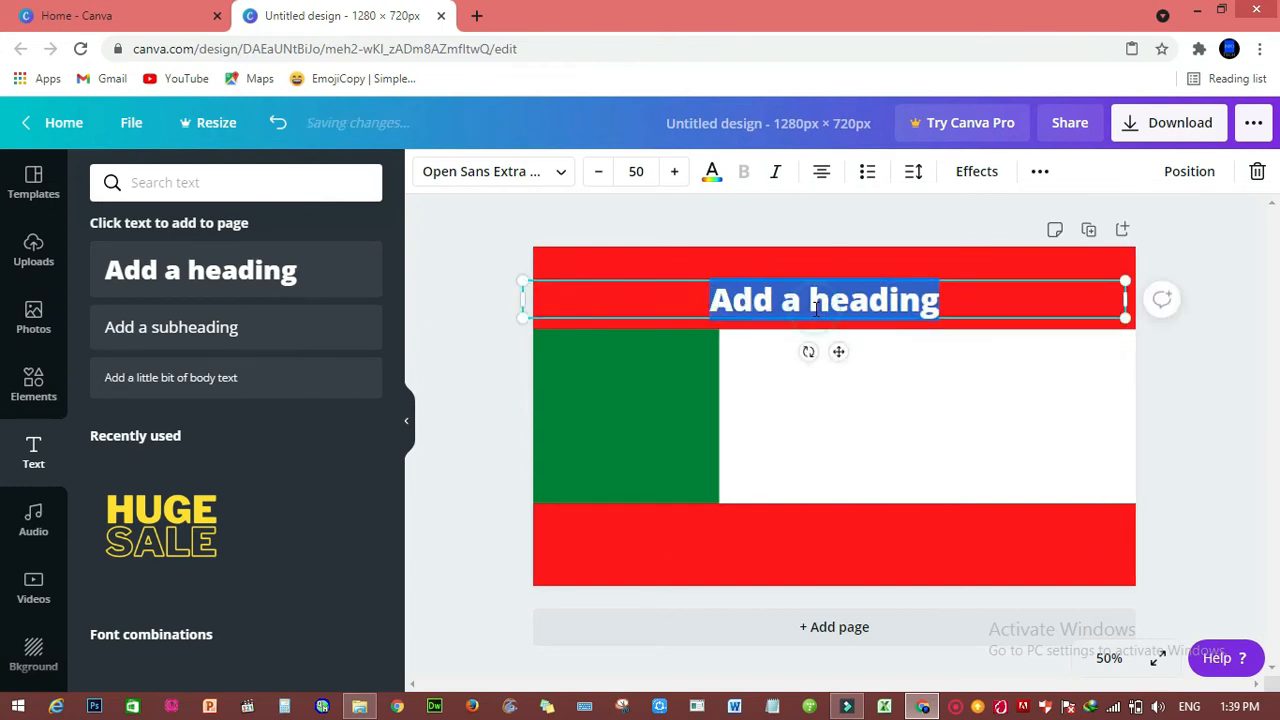
- Replace the heading's placeholder text with "How to Use Canva"
key("BackSpace")
type("How t")
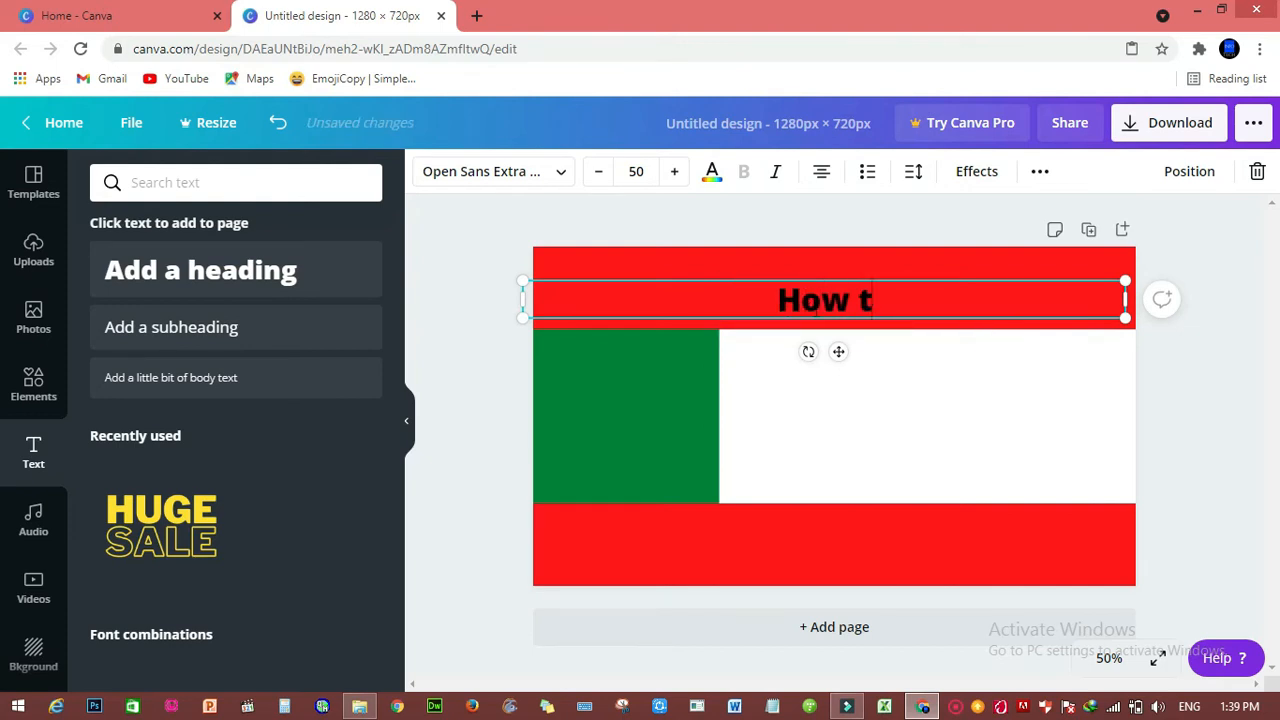
type("o Usw")
key("BackSpace")
key("BackSpace")
type("w")
key("BackSpace")
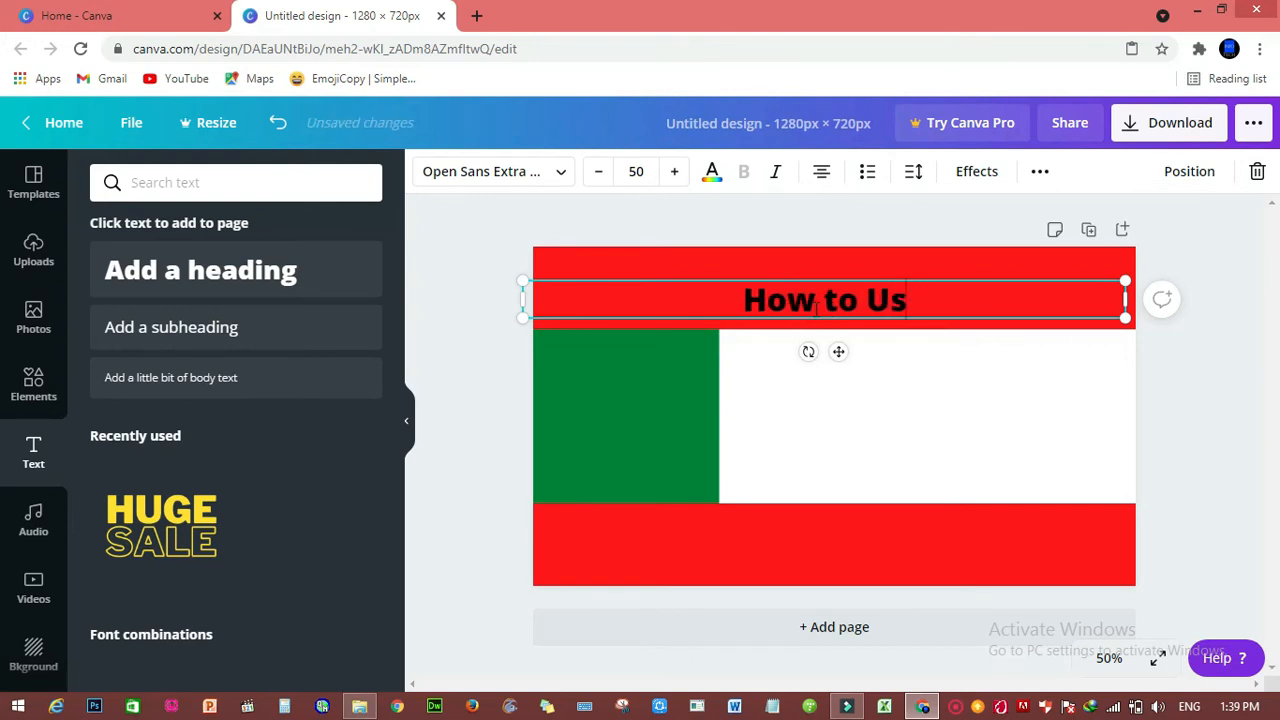
type("e ")
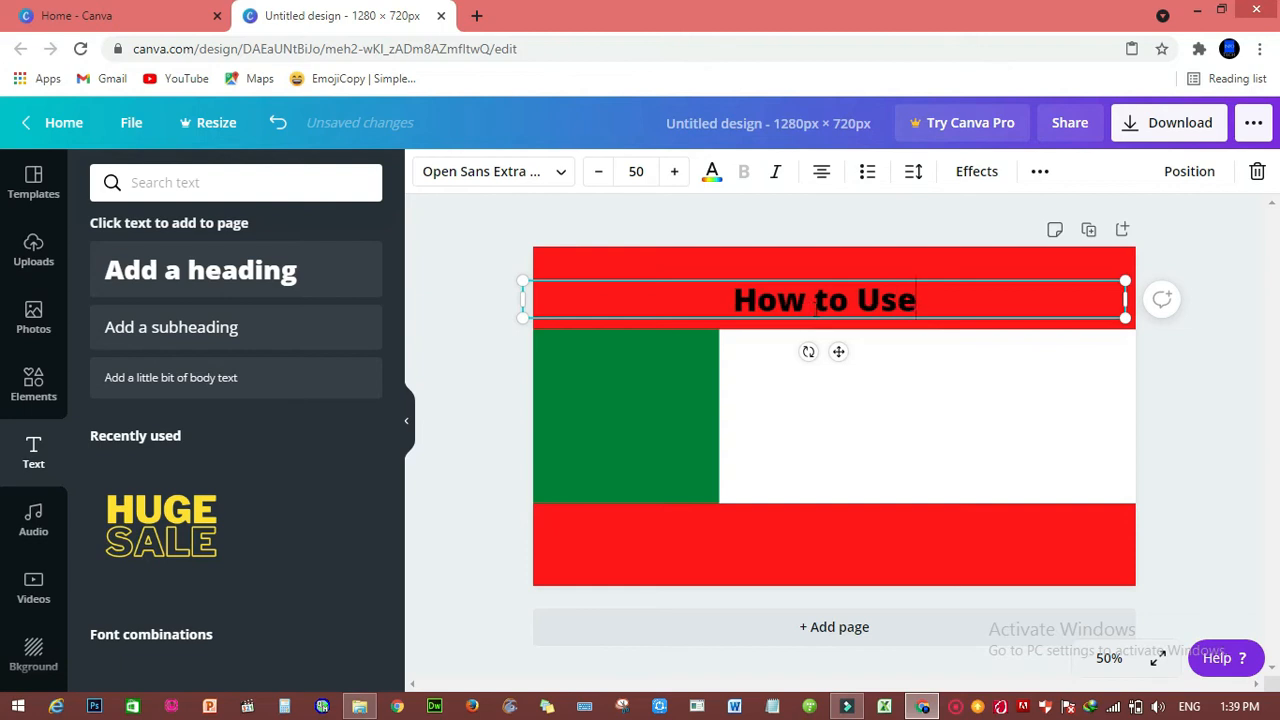
type("C")
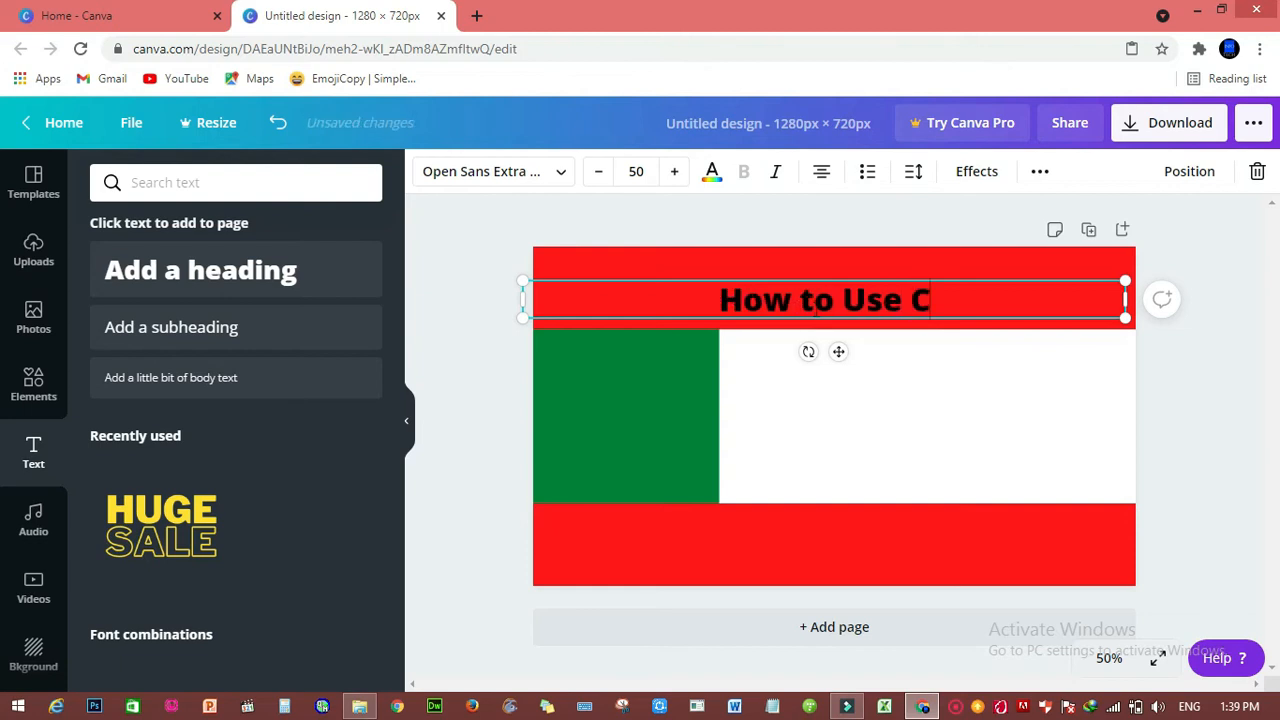
type("anva")
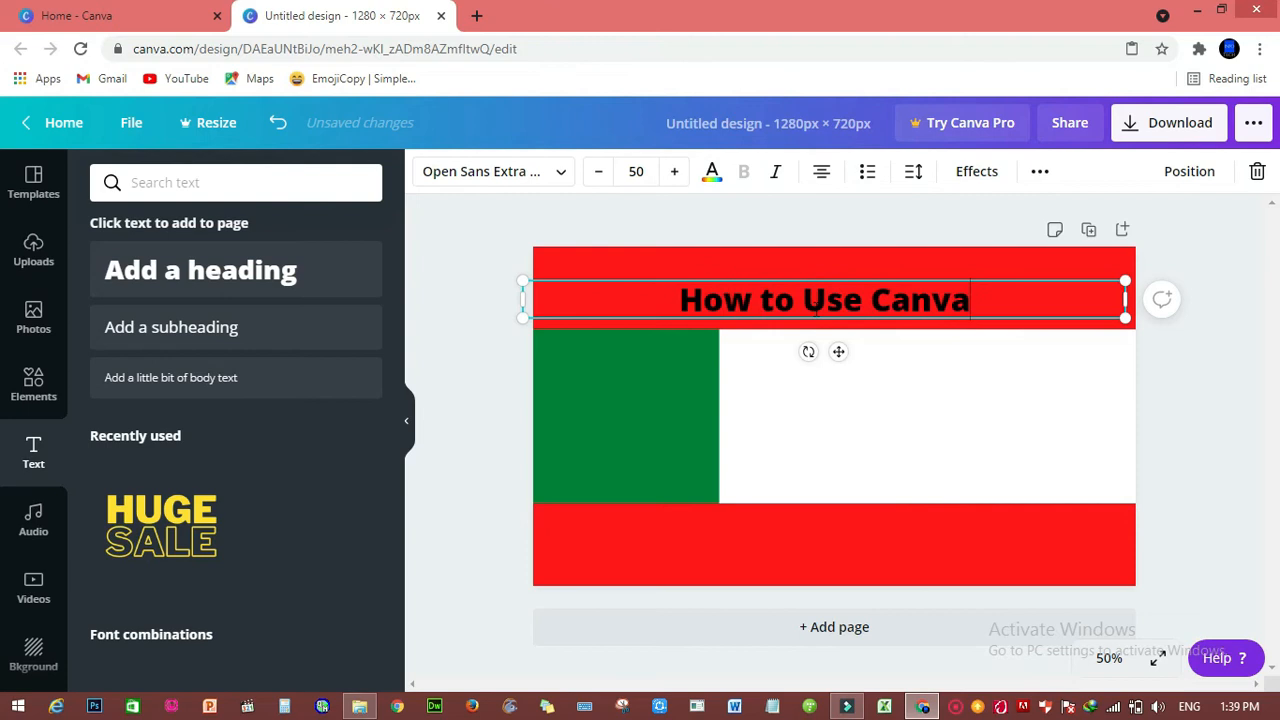
- Colour the heading text white and move the heading slightly higher within the red band
double_click(815, 305)
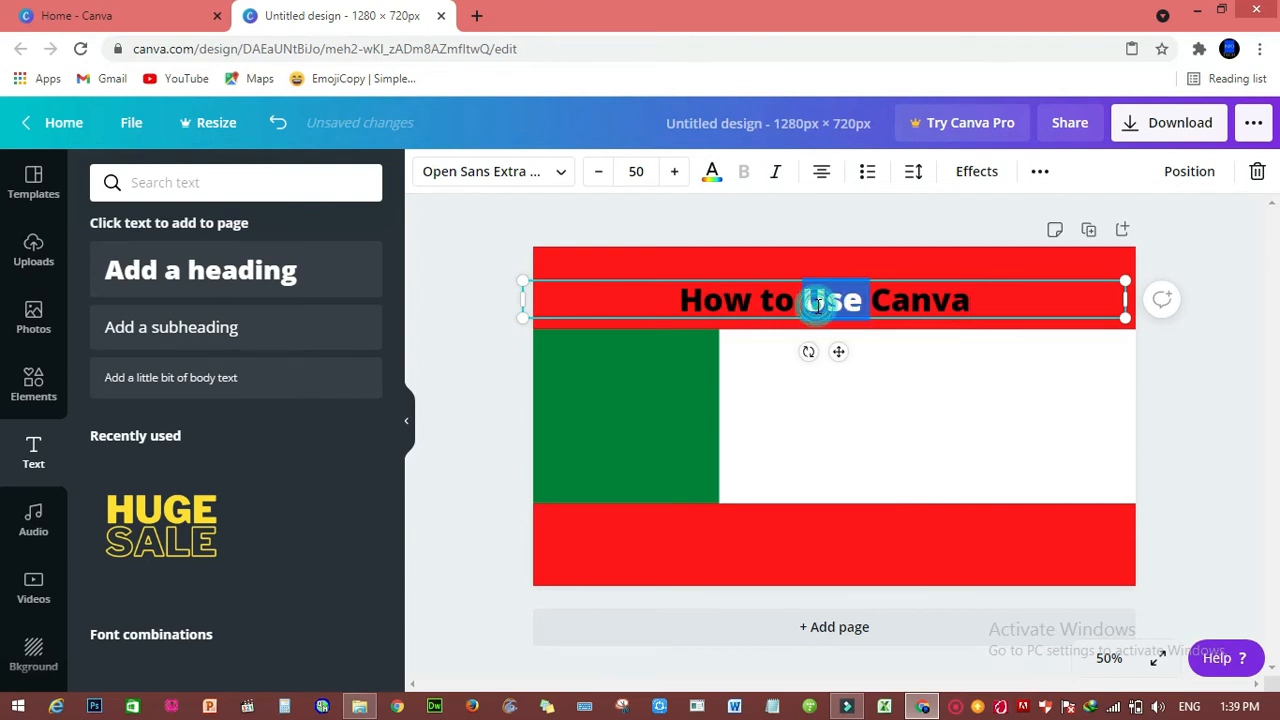
triple_click(815, 305)
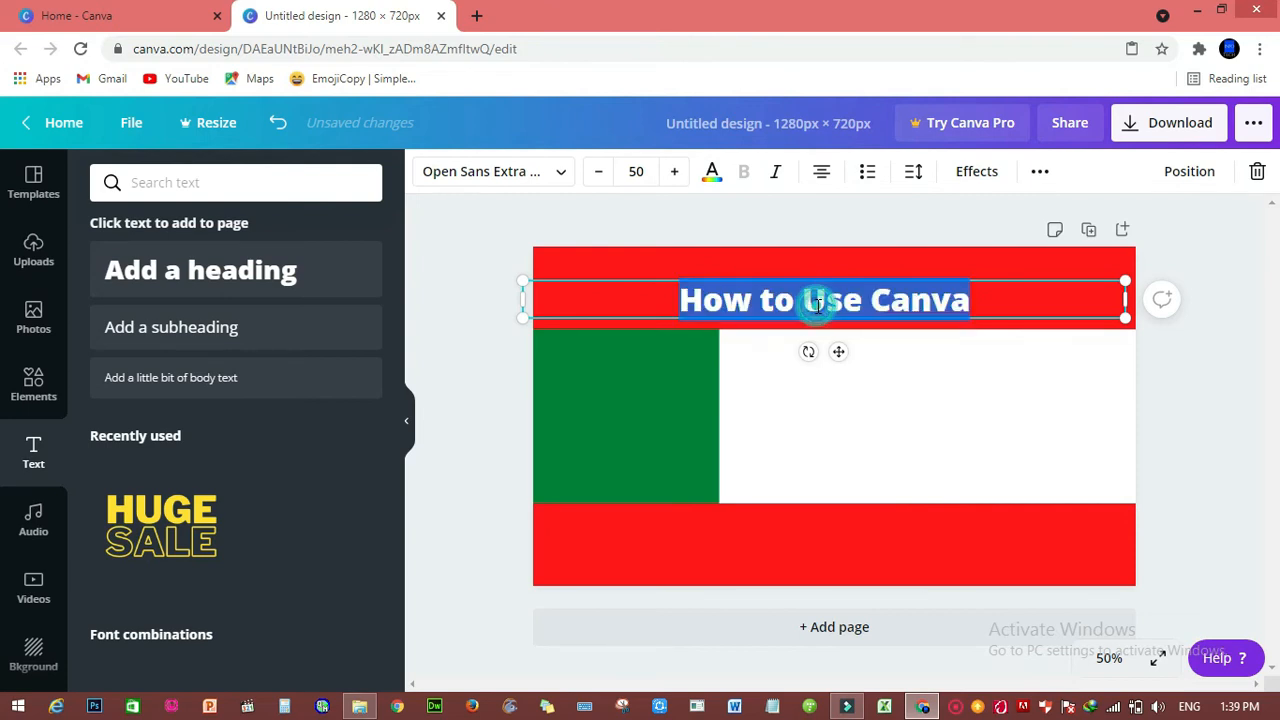
left_click(712, 173)
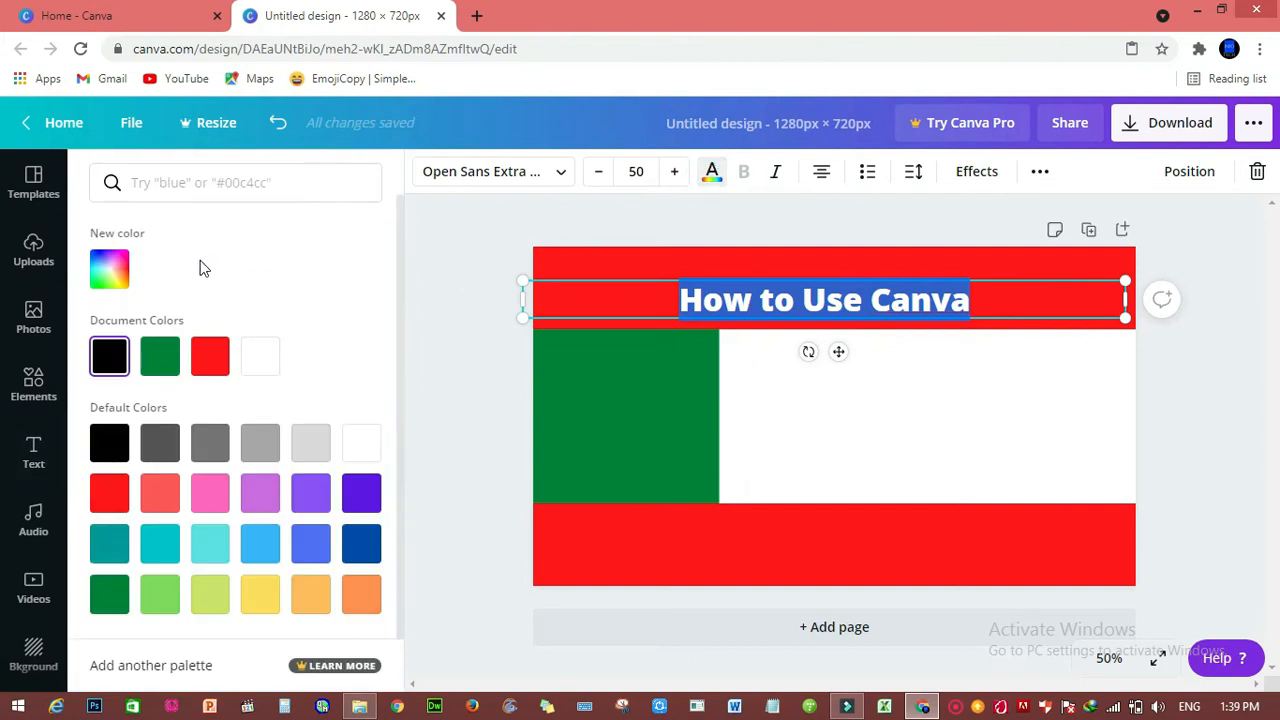
left_click(278, 362)
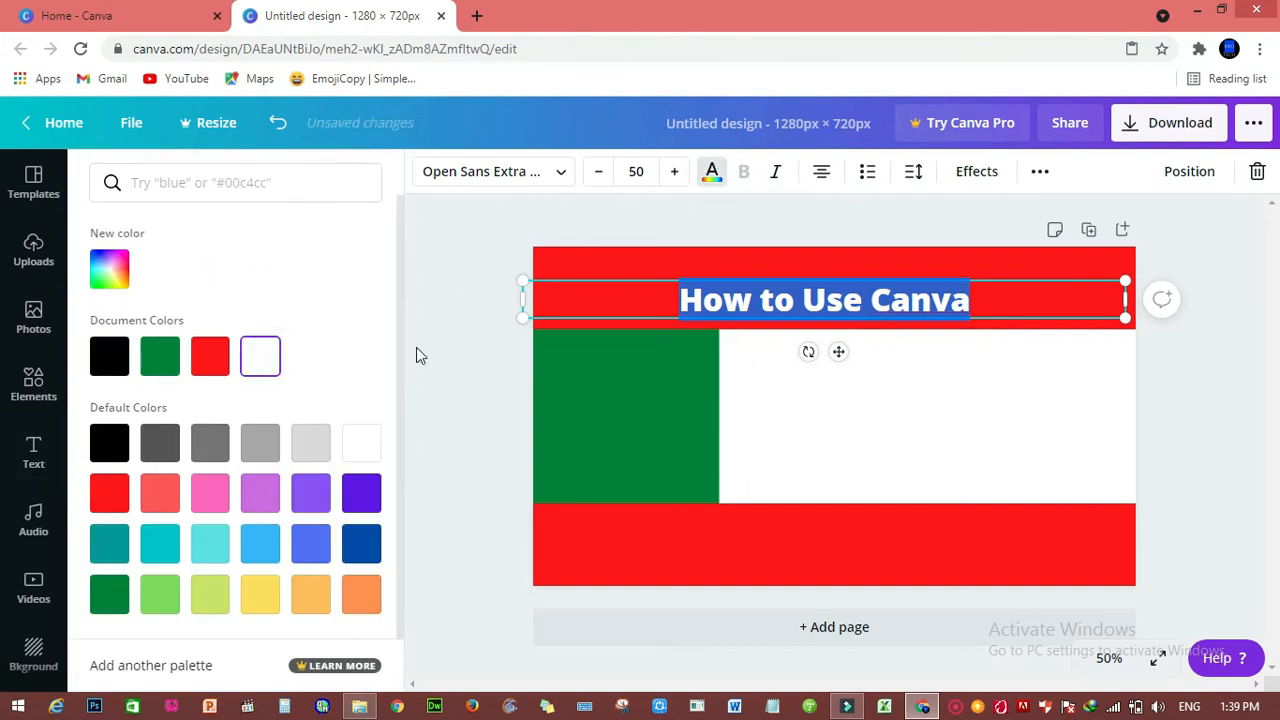
left_click(460, 357)
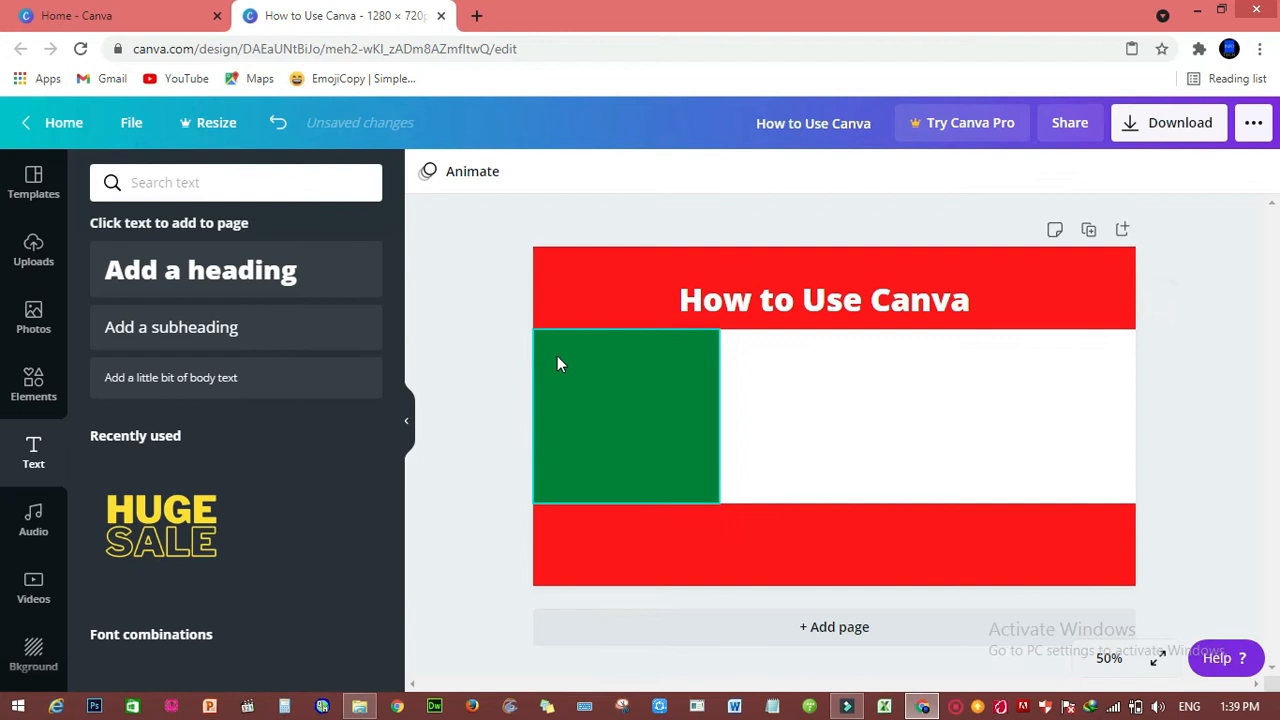
left_click(730, 295)
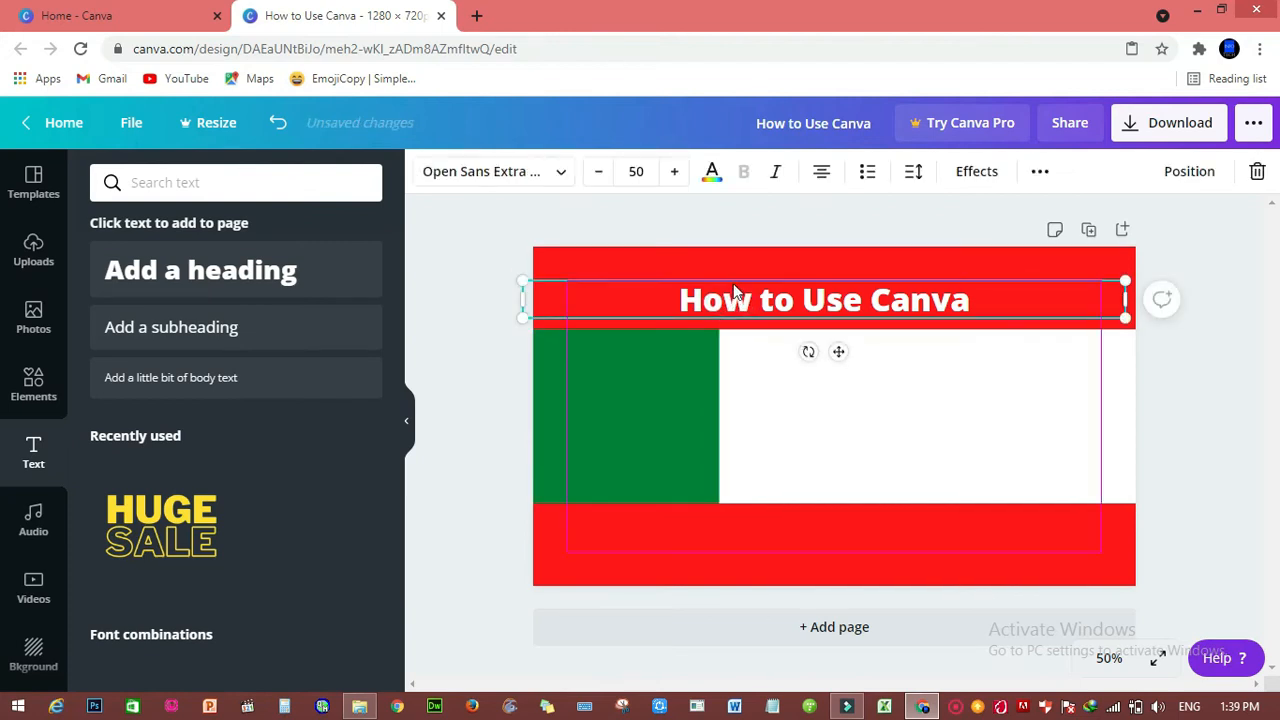
left_click_drag(735, 291, 736, 272)
- Set the heading's font to Bakerie
double_click(756, 282)
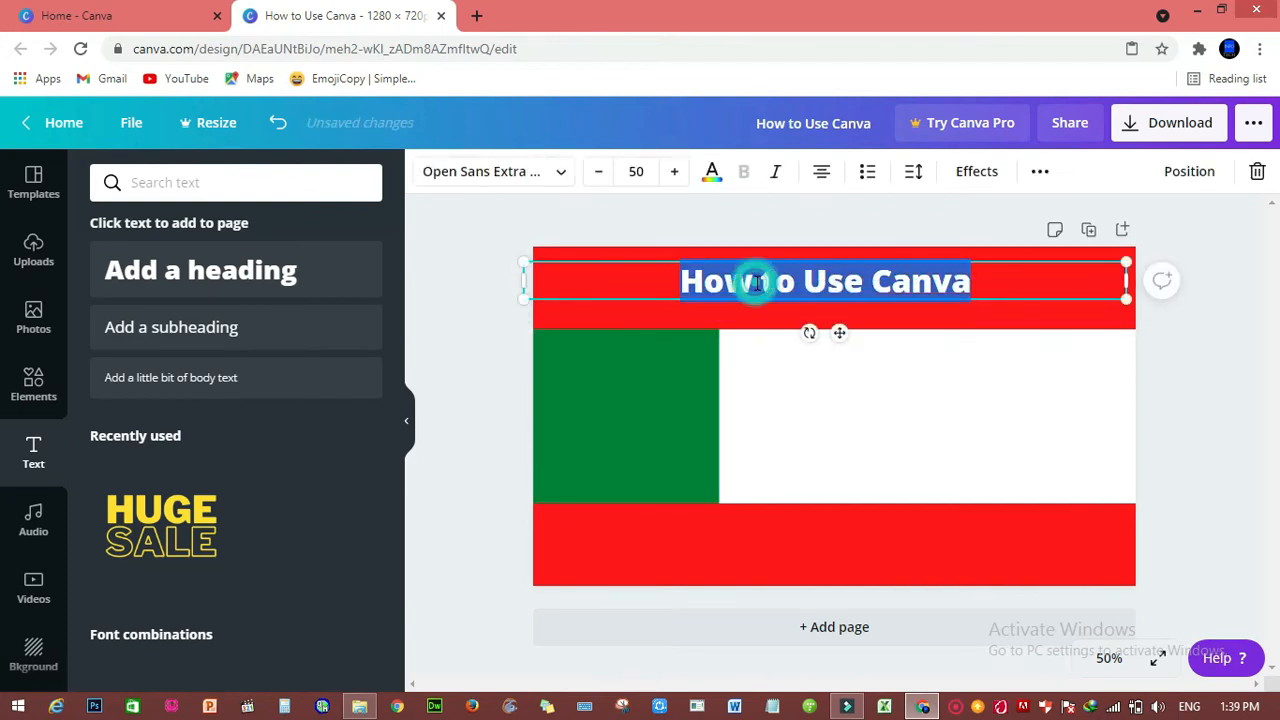
left_click(562, 173)
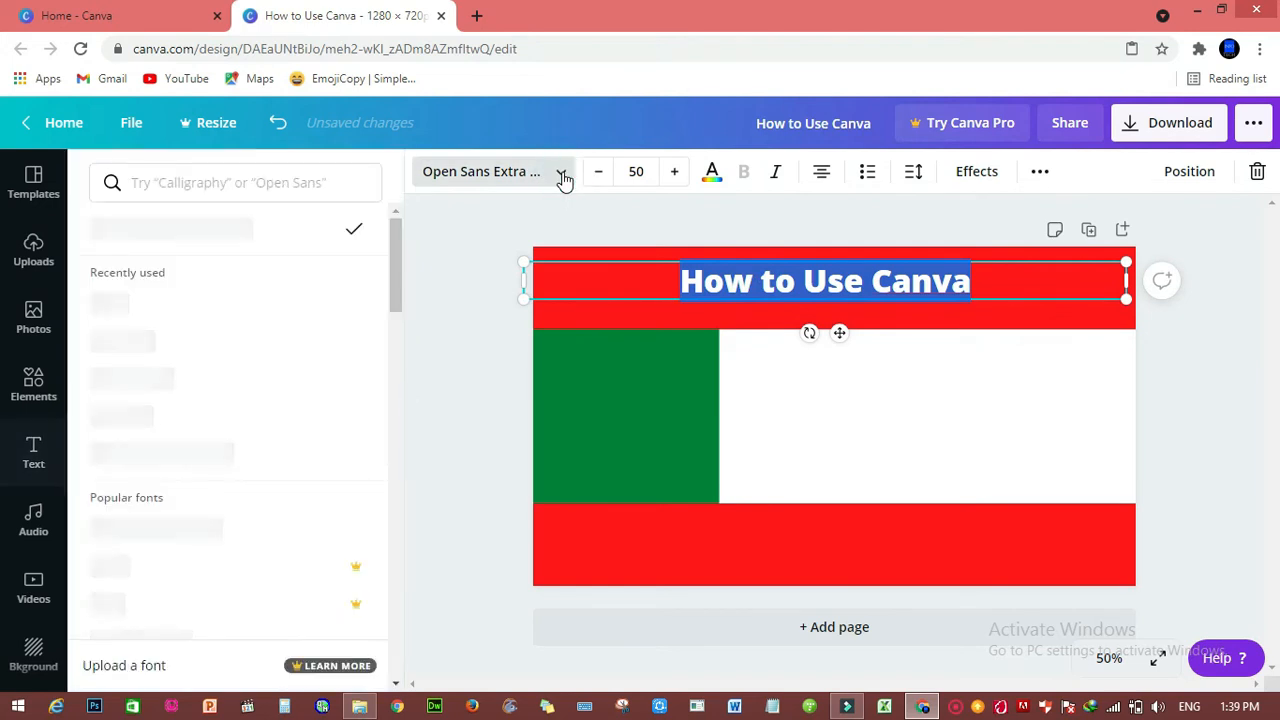
left_click(110, 305)
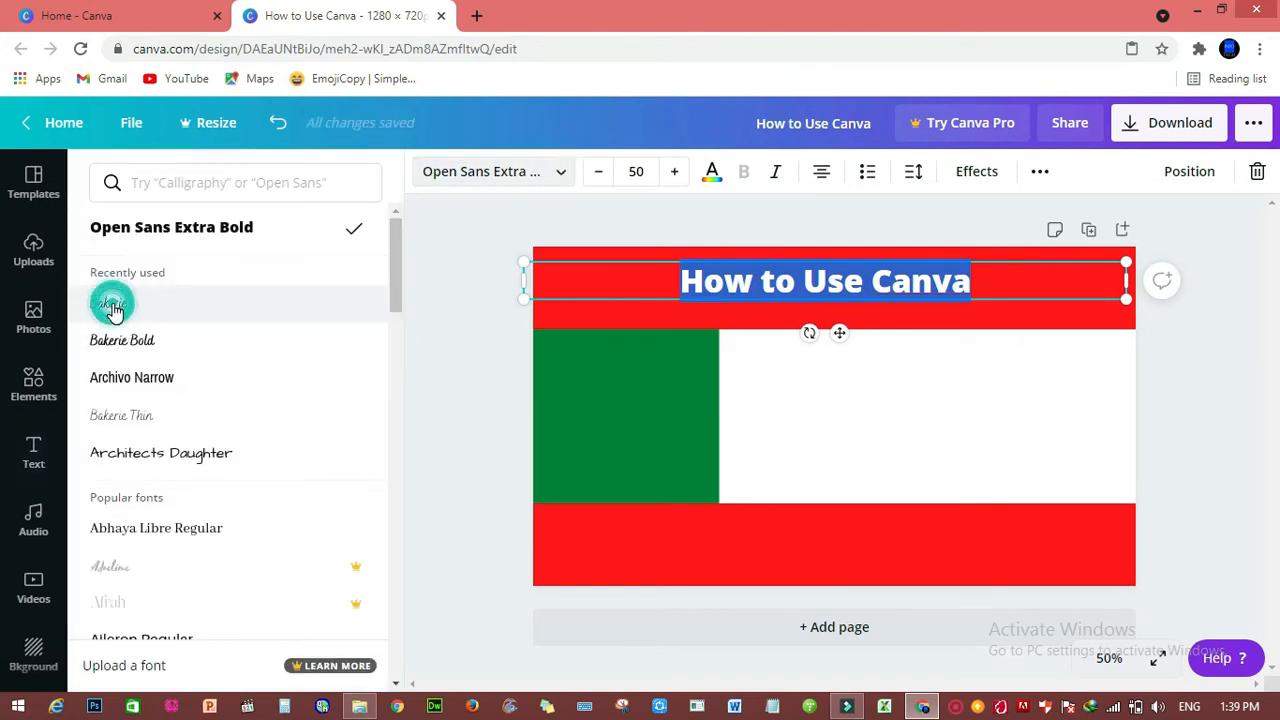
left_click(490, 353)
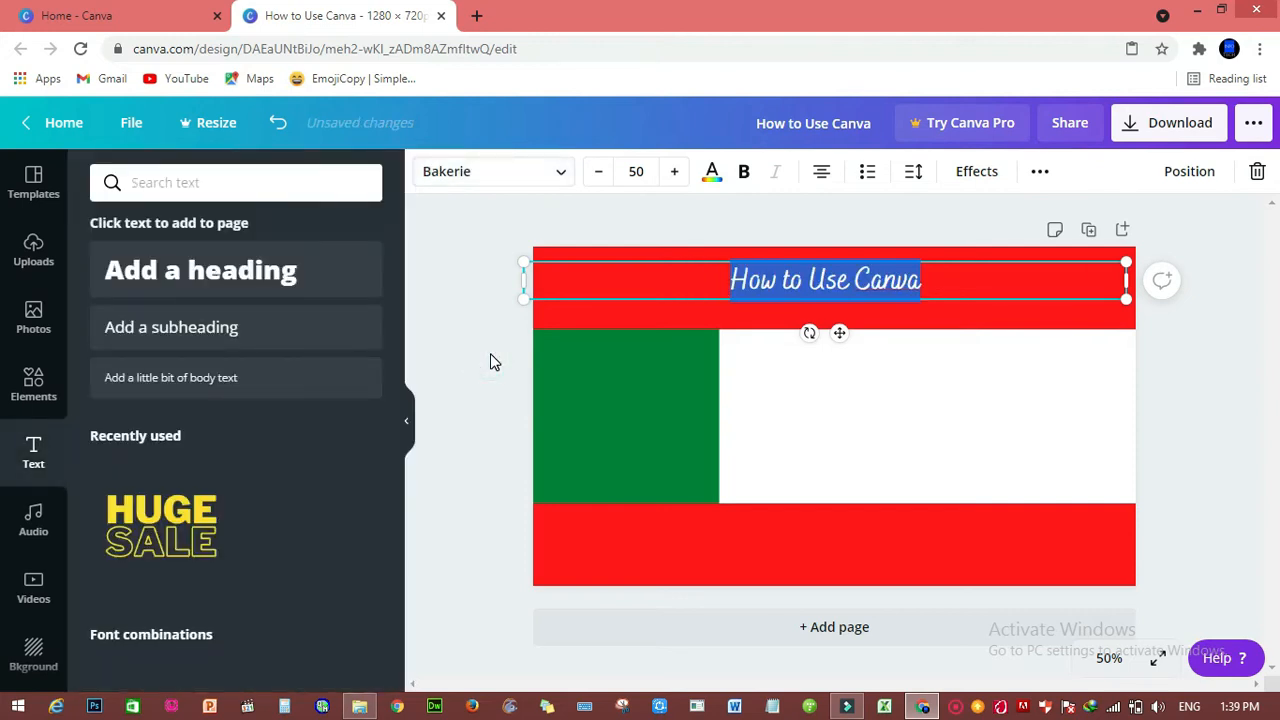
left_click(645, 222)
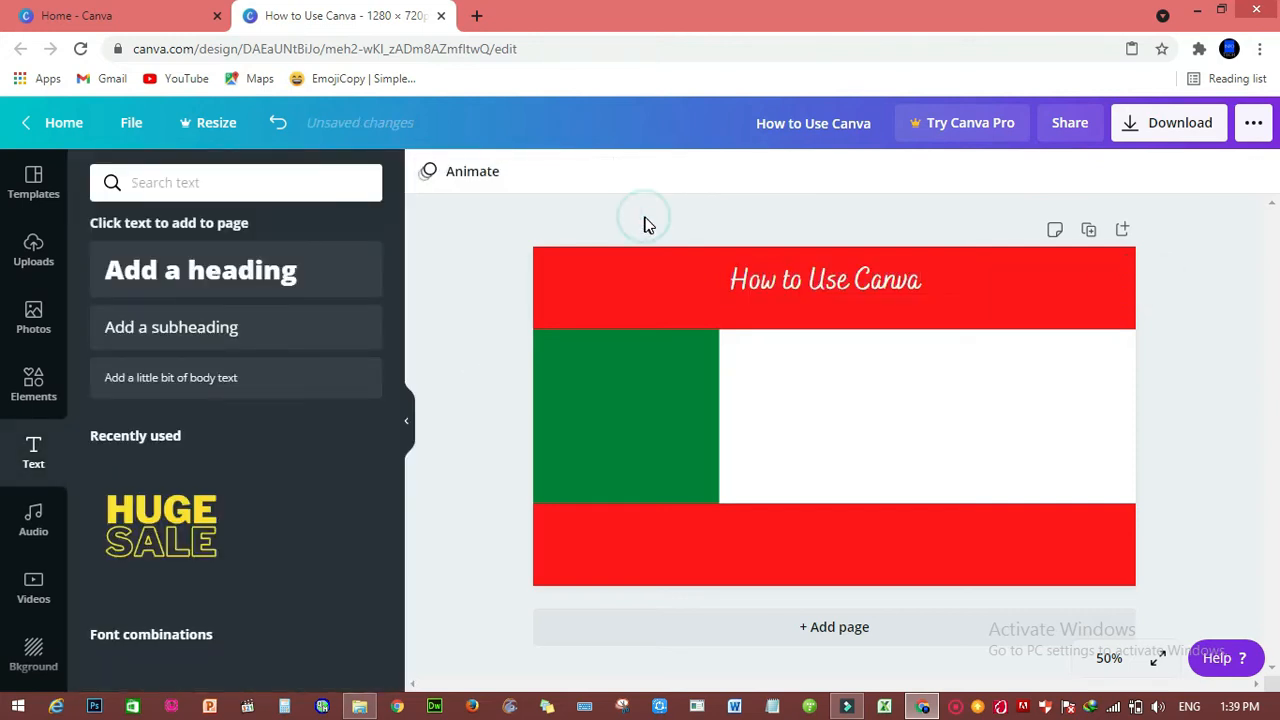
- Make the heading bold and increase its font size to 65
double_click(779, 281)
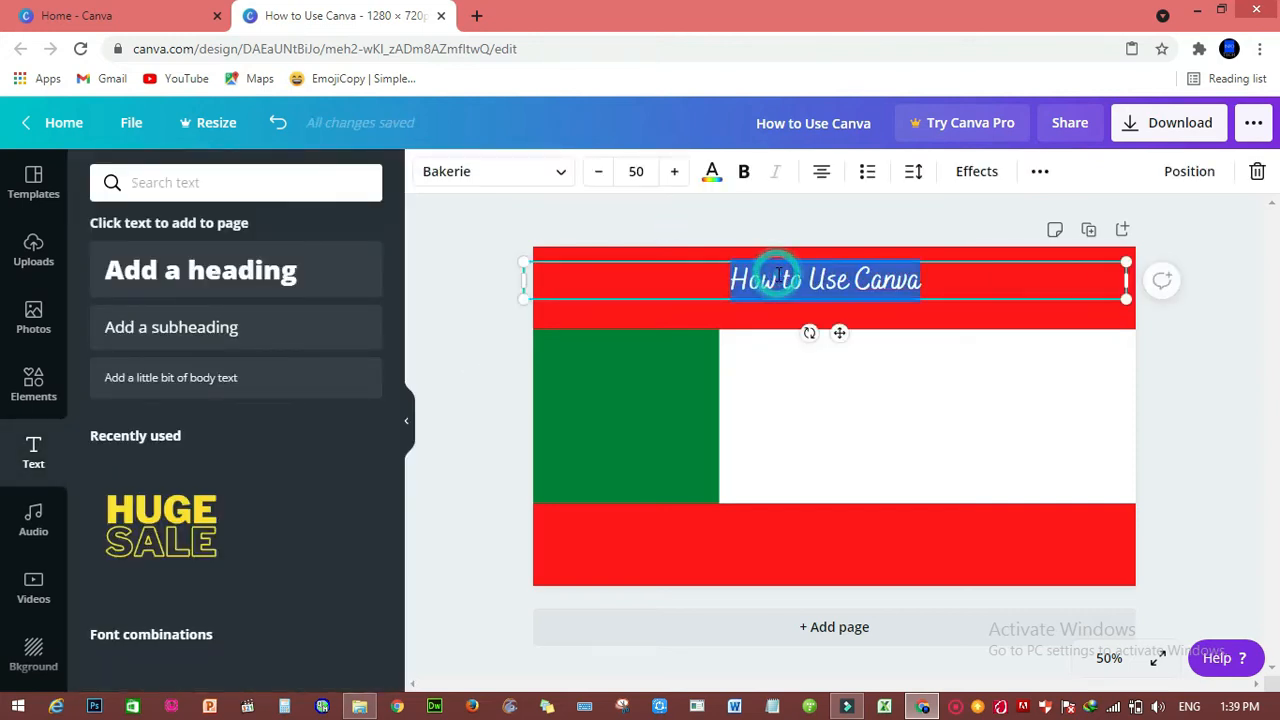
left_click(740, 172)
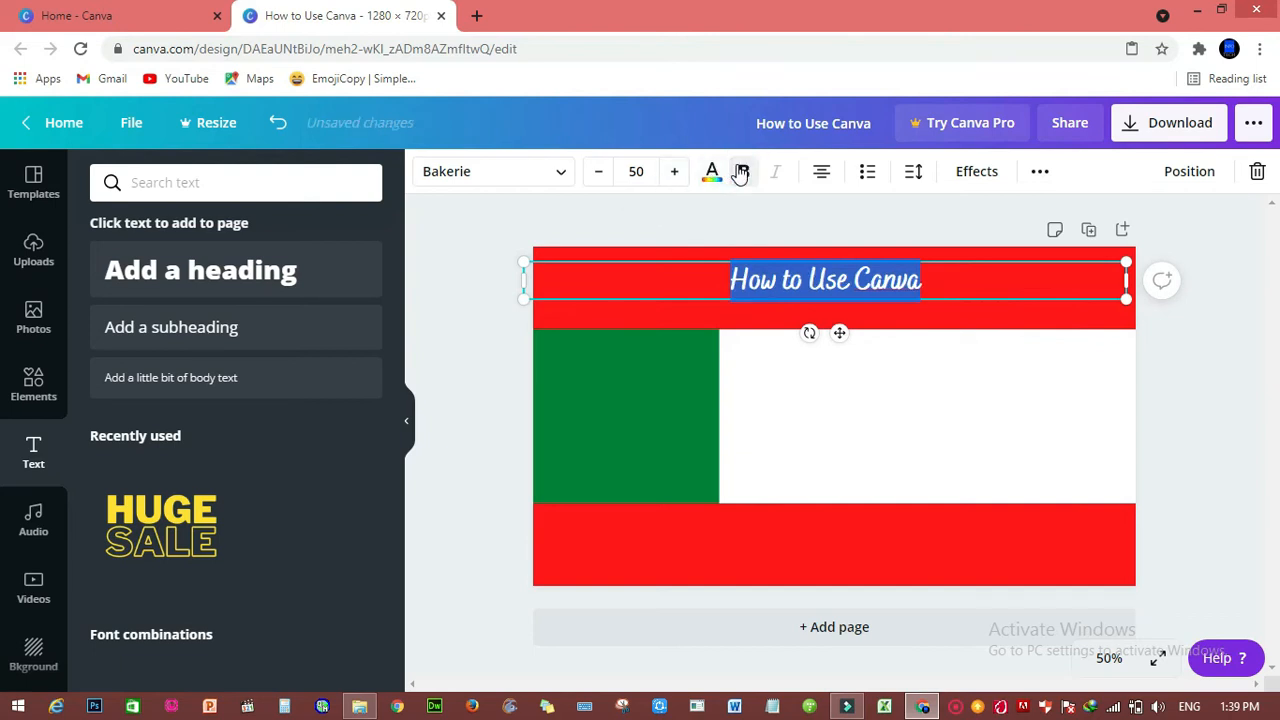
left_click(673, 172)
left_click(673, 172)
left_click(673, 172)
left_click(673, 172)
left_click(673, 172)
left_click(673, 172)
left_click(673, 172)
left_click(673, 172)
left_click(673, 172)
left_click(673, 172)
left_click(673, 172)
left_click(673, 172)
left_click(673, 172)
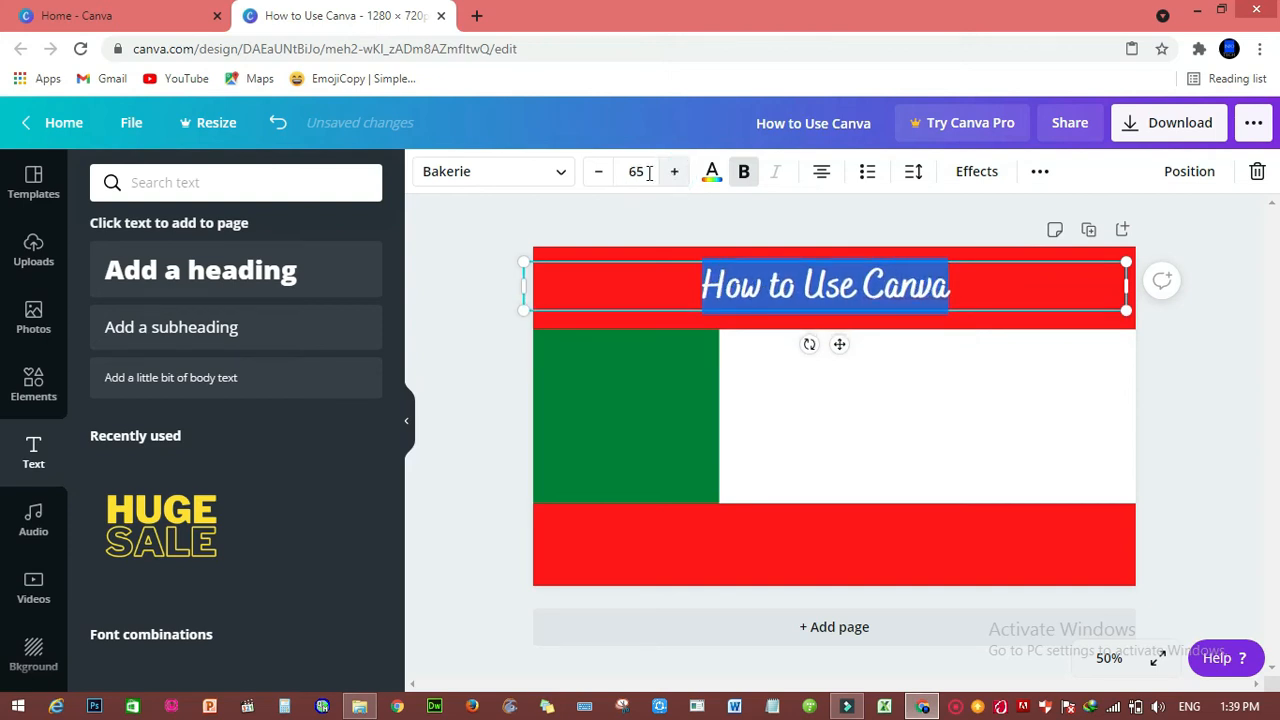
- Try the Archivo Narrow and Anton fonts on the heading, and settle on Archivo Black
left_click(564, 172)
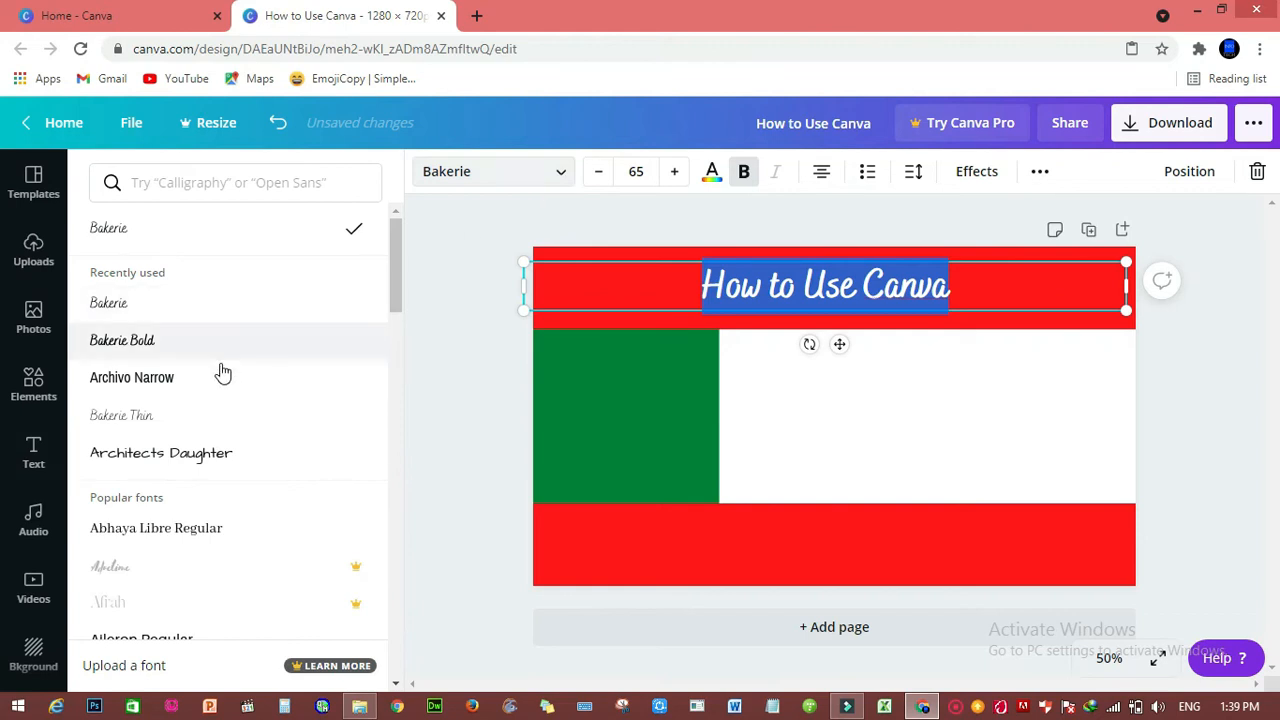
left_click(160, 393)
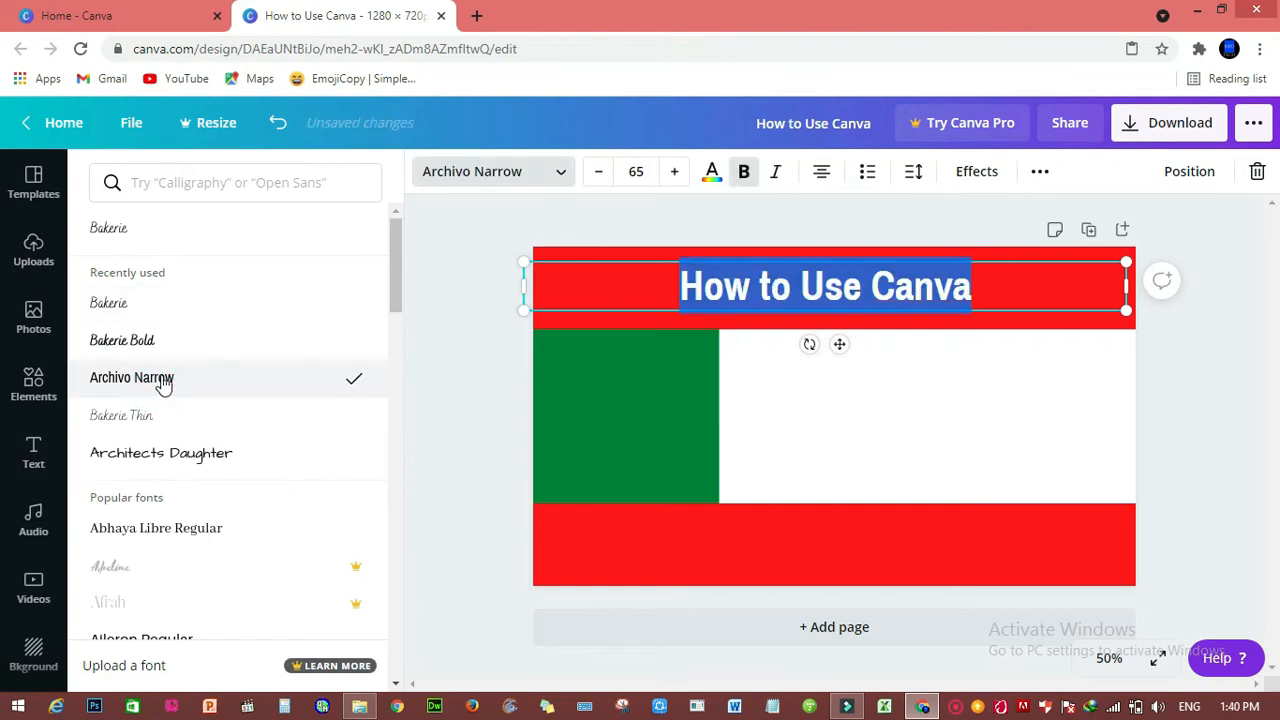
left_click_drag(400, 280, 399, 367)
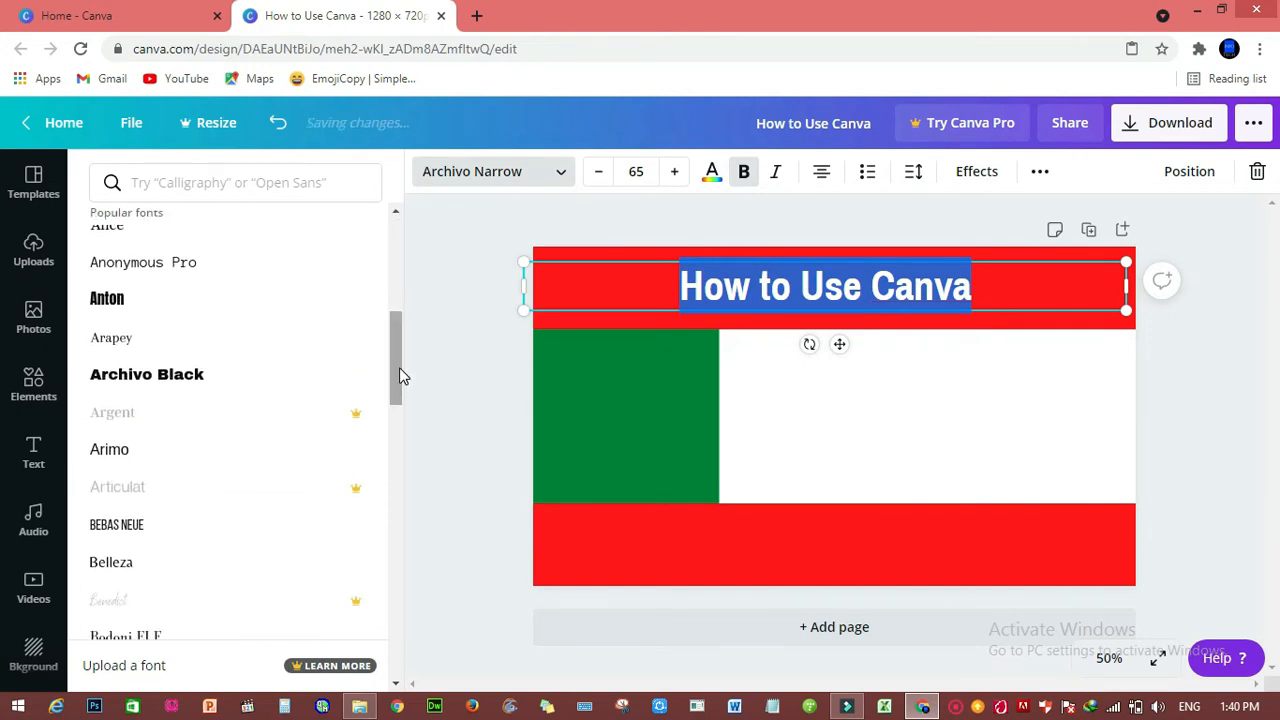
left_click(129, 313)
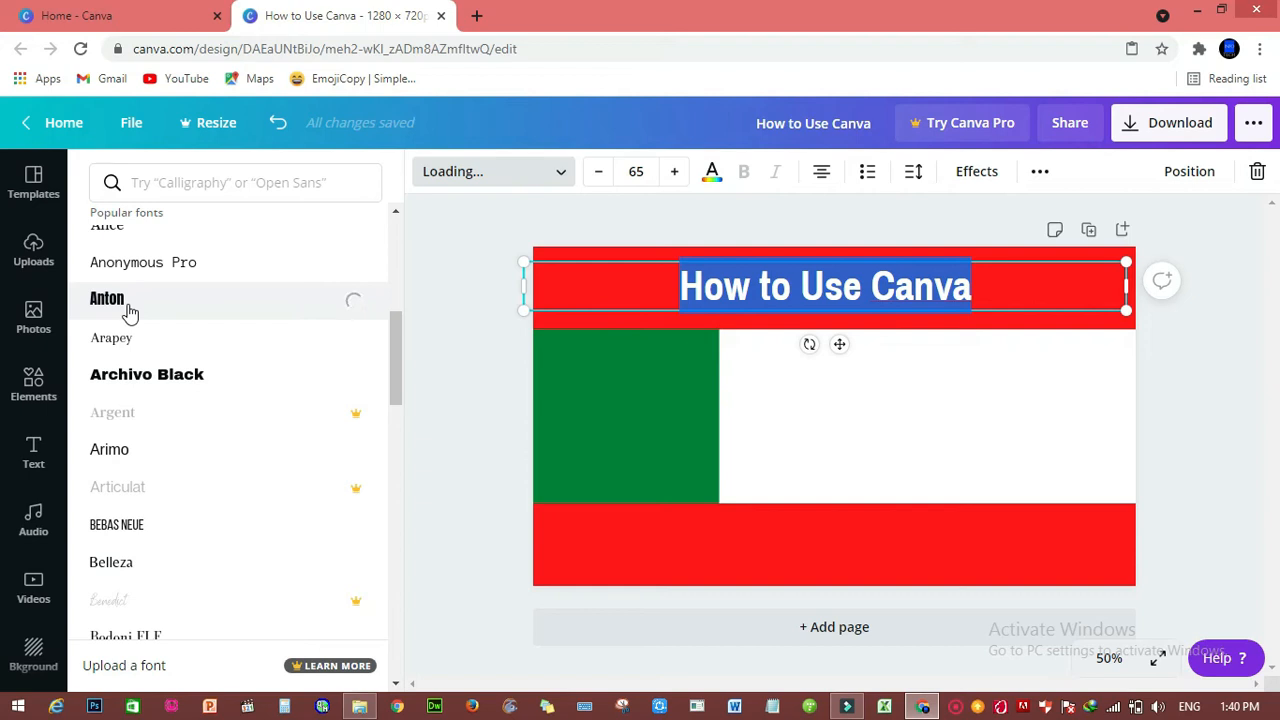
left_click(134, 383)
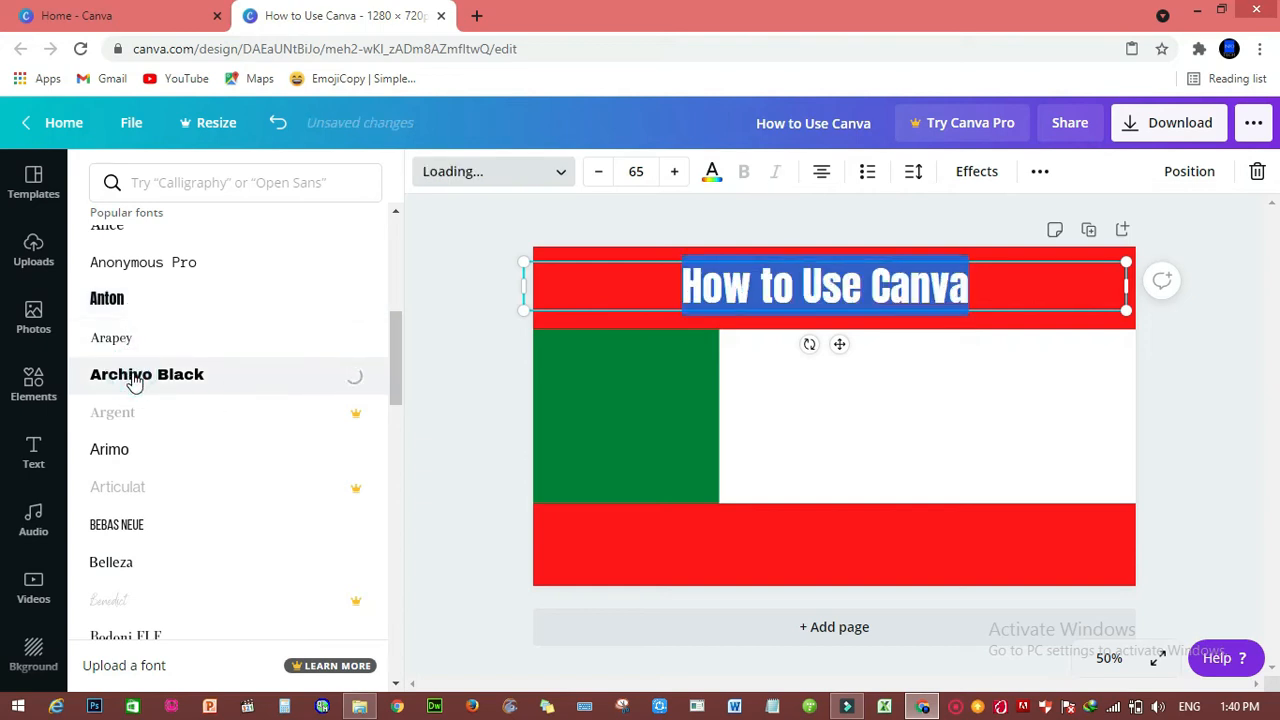
left_click(1213, 259)
left_click(1200, 352)
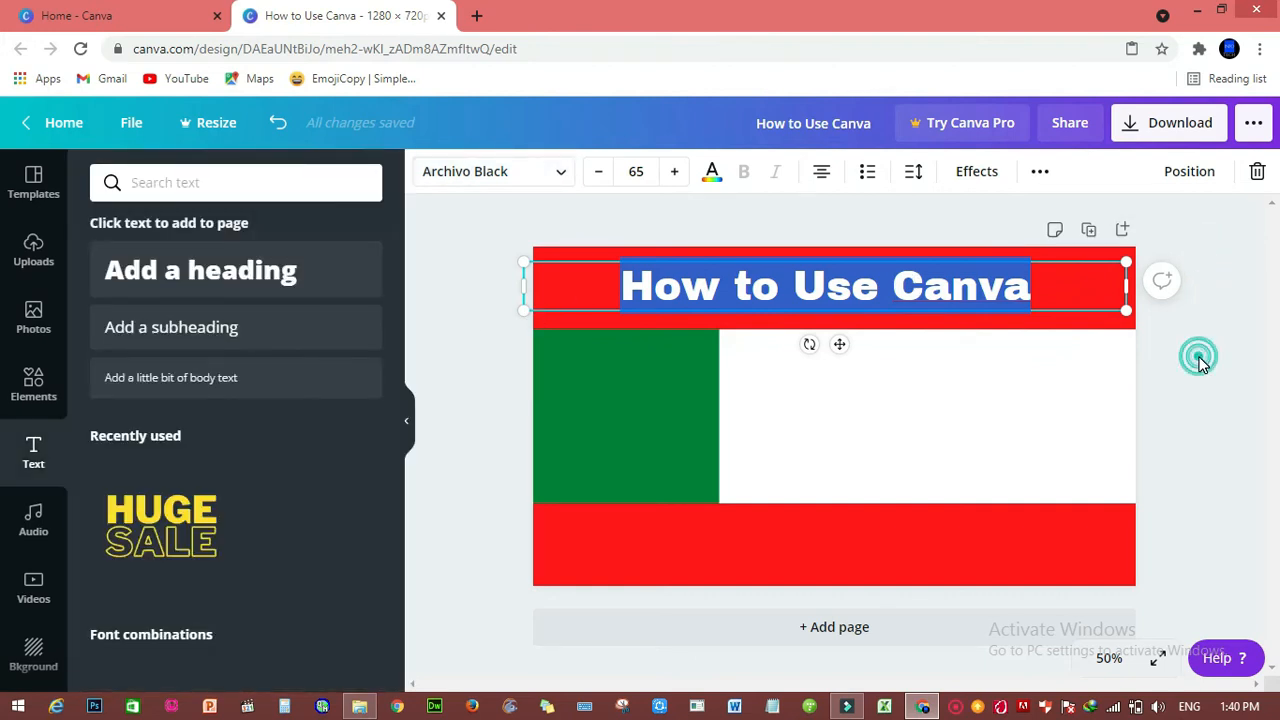
left_click(630, 395)
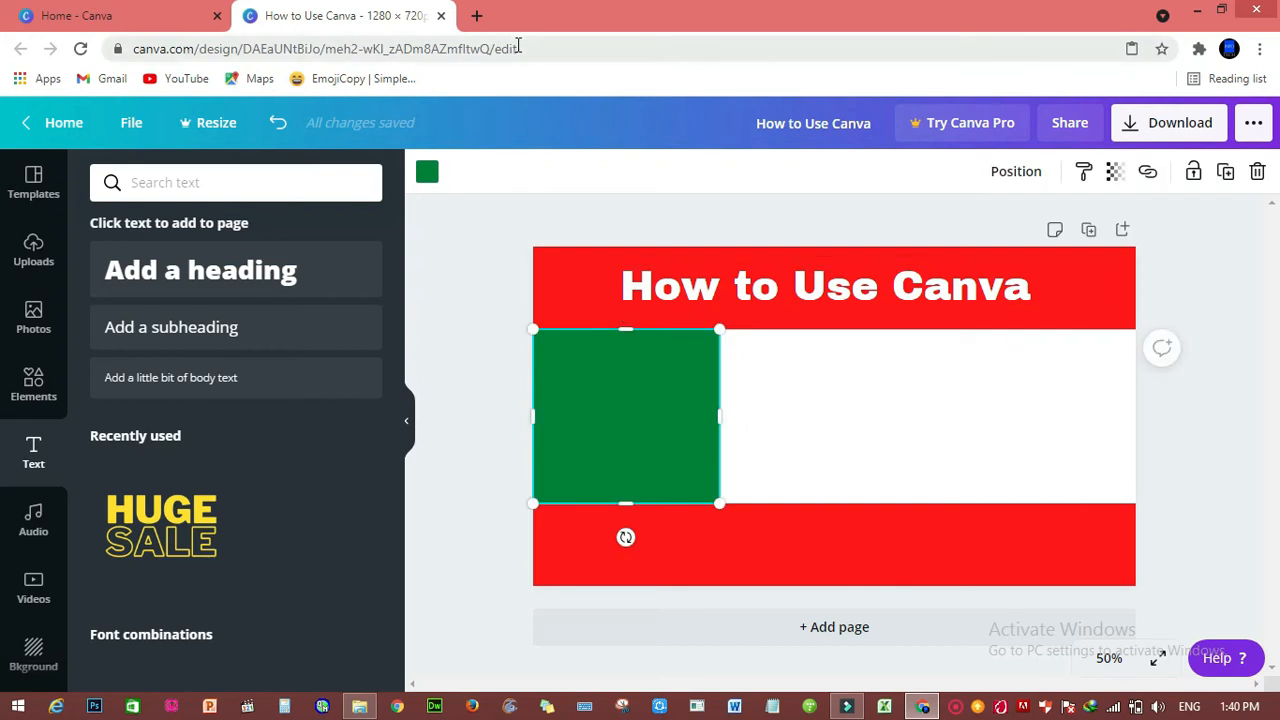
- Search Google for "canva images" in a new browser tab
left_click(477, 20)
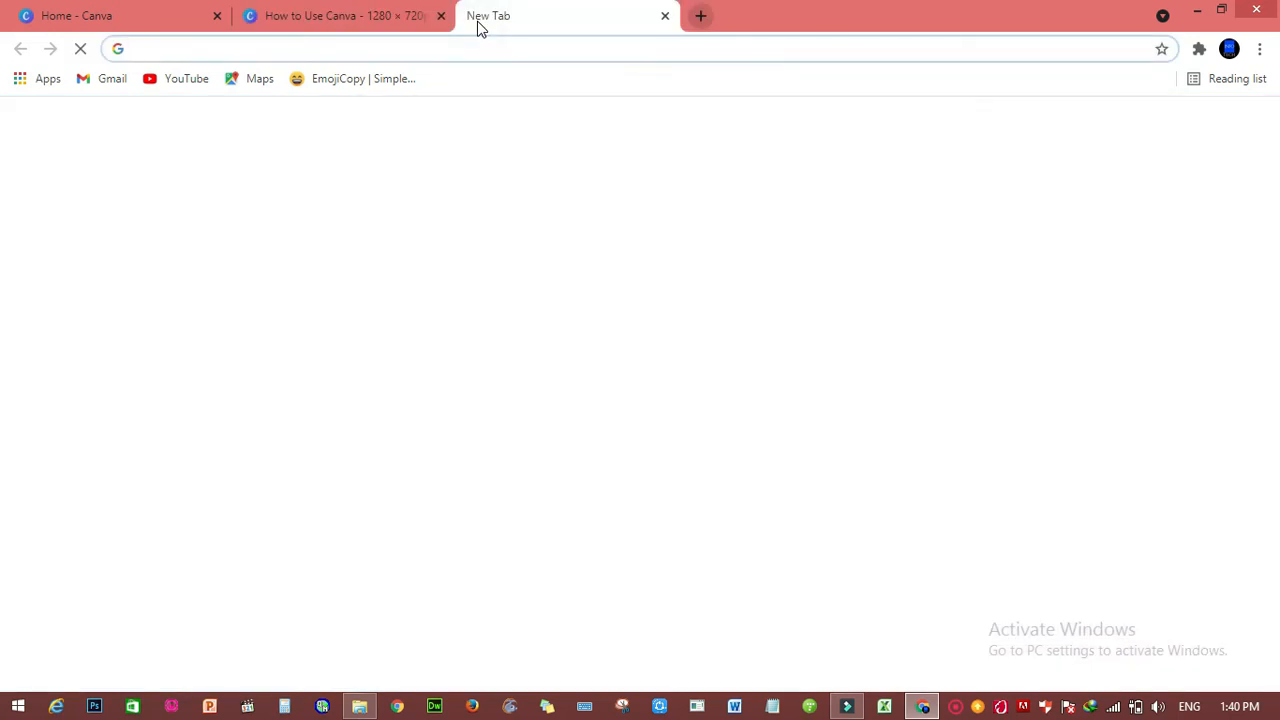
type("c")
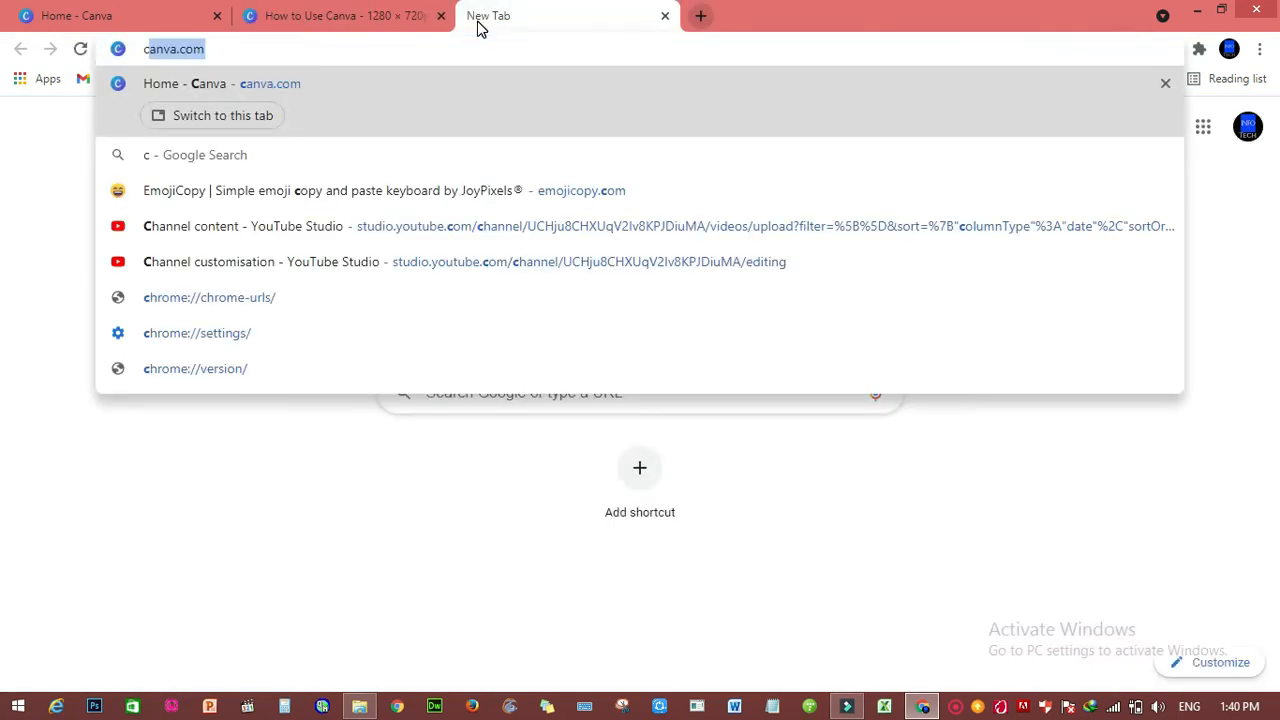
key("Right")
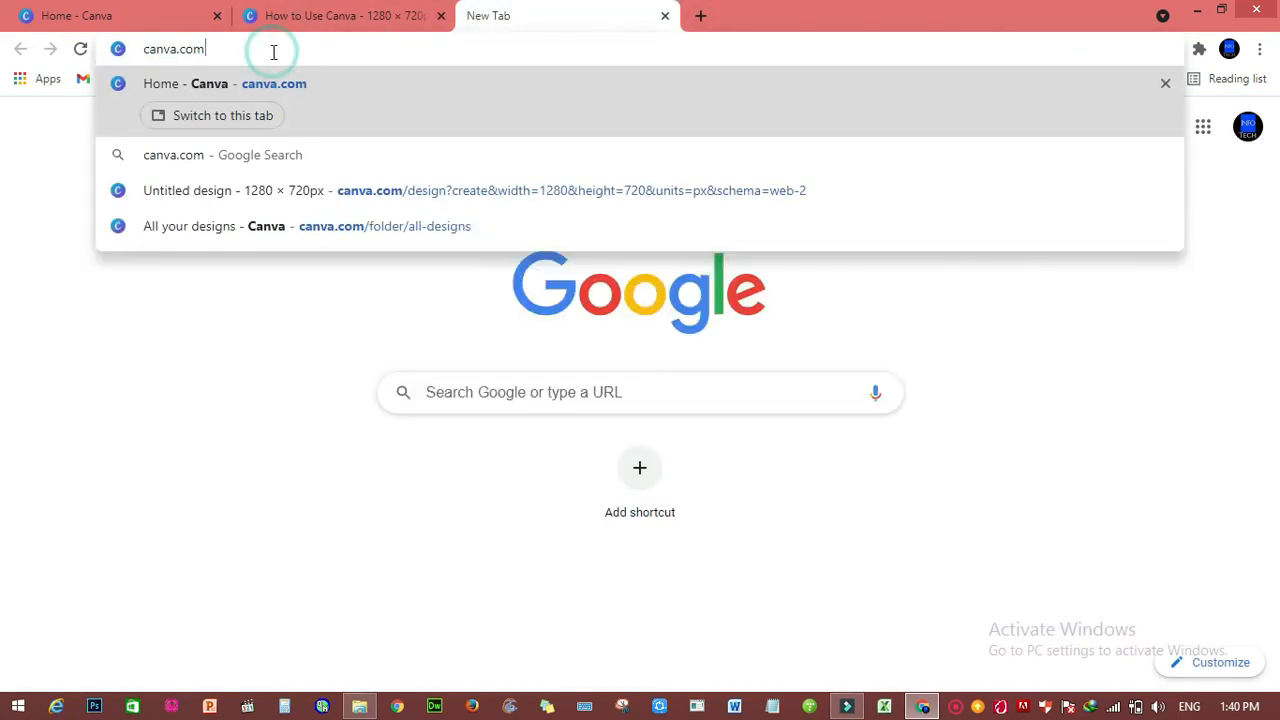
key("BackSpace")
key("BackSpace")
key("BackSpace")
key("BackSpace")
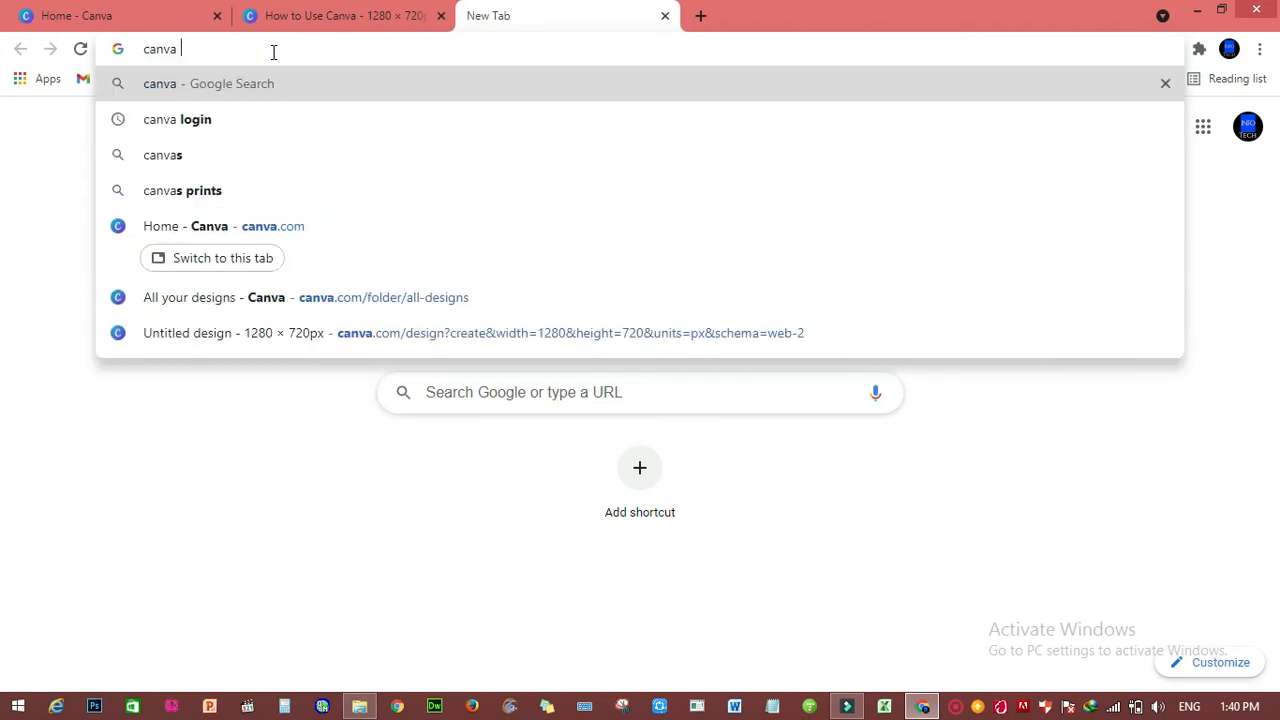
type("images")
key("Return")
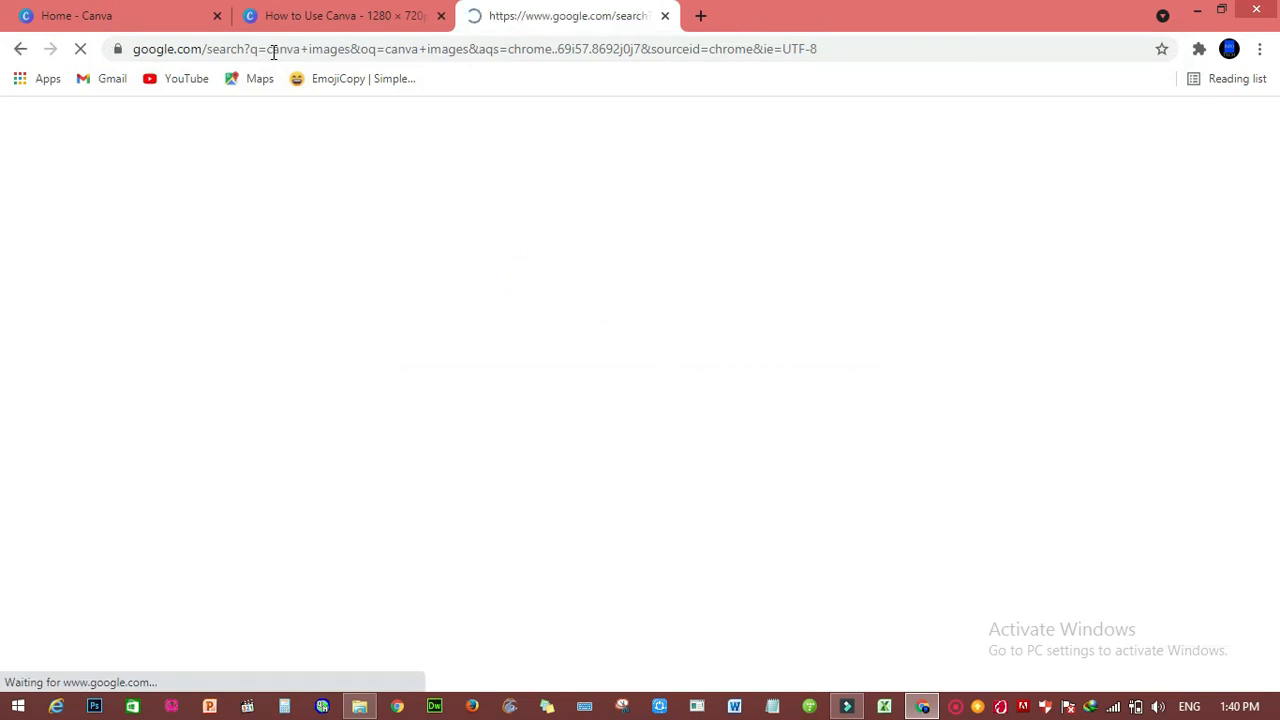
- Refine the search to "canva images logo", show image results and narrow them to transparent ones
left_click(288, 134)
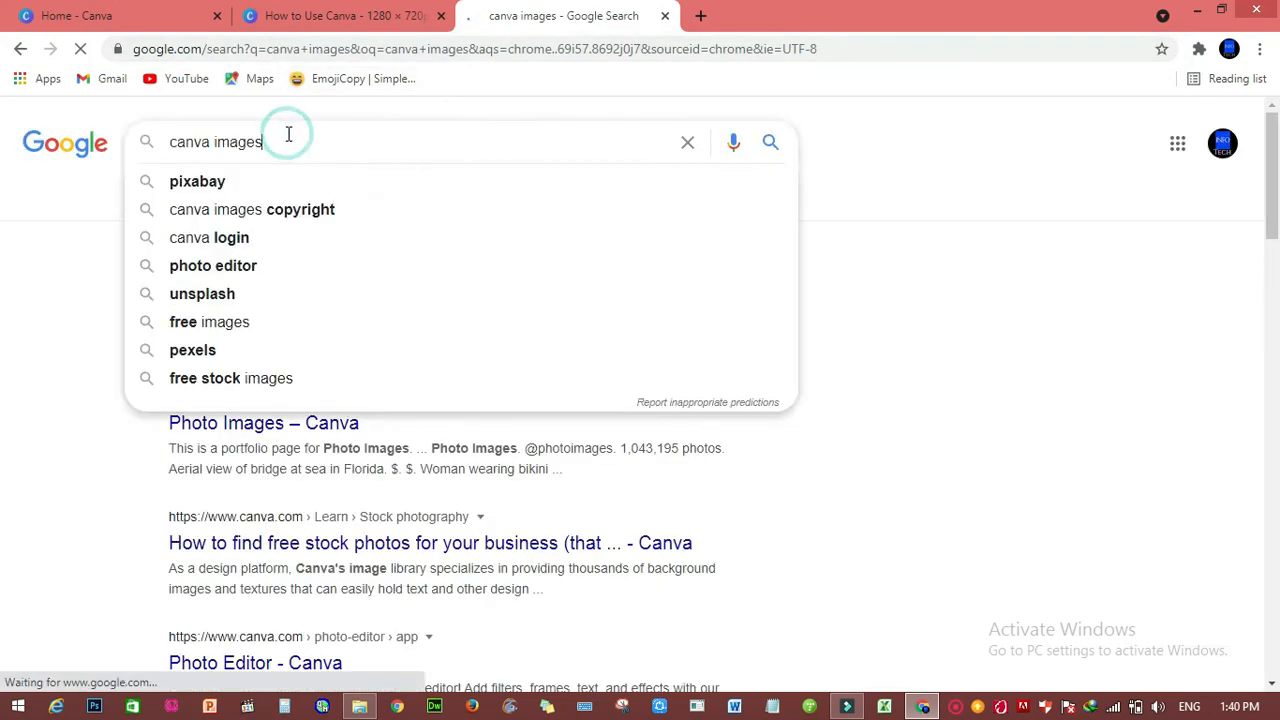
type("lo")
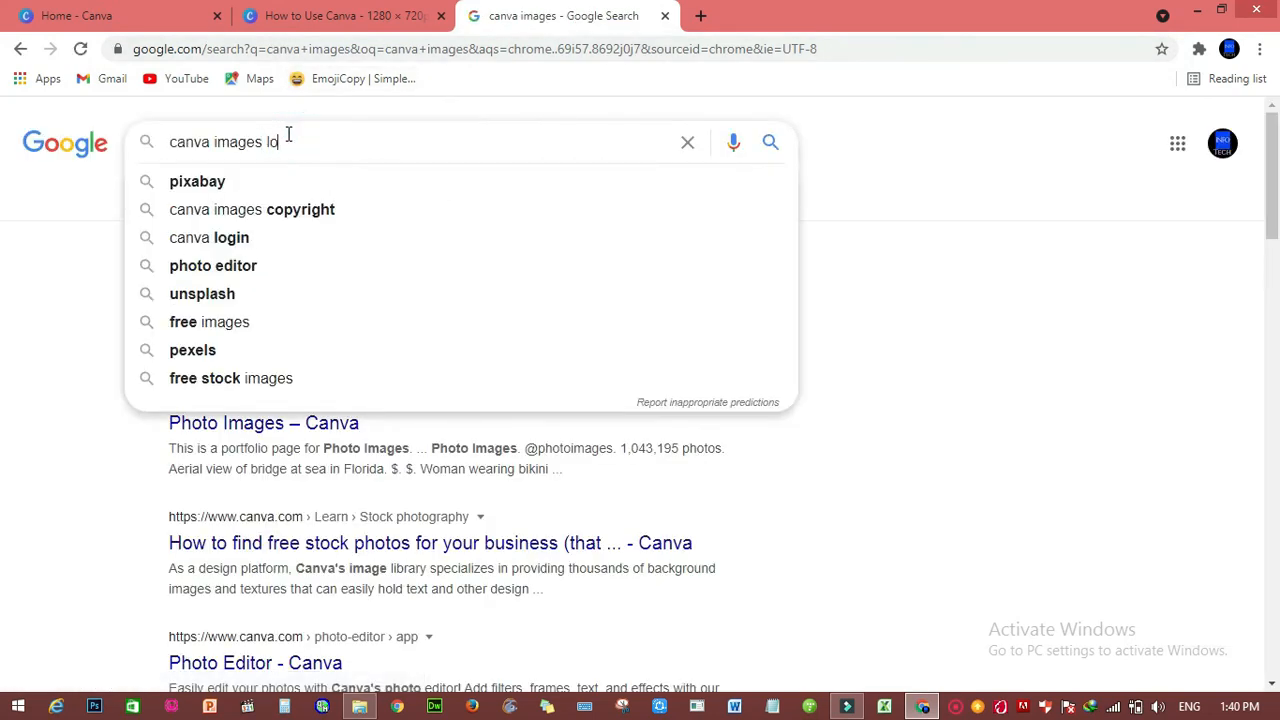
key("Return")
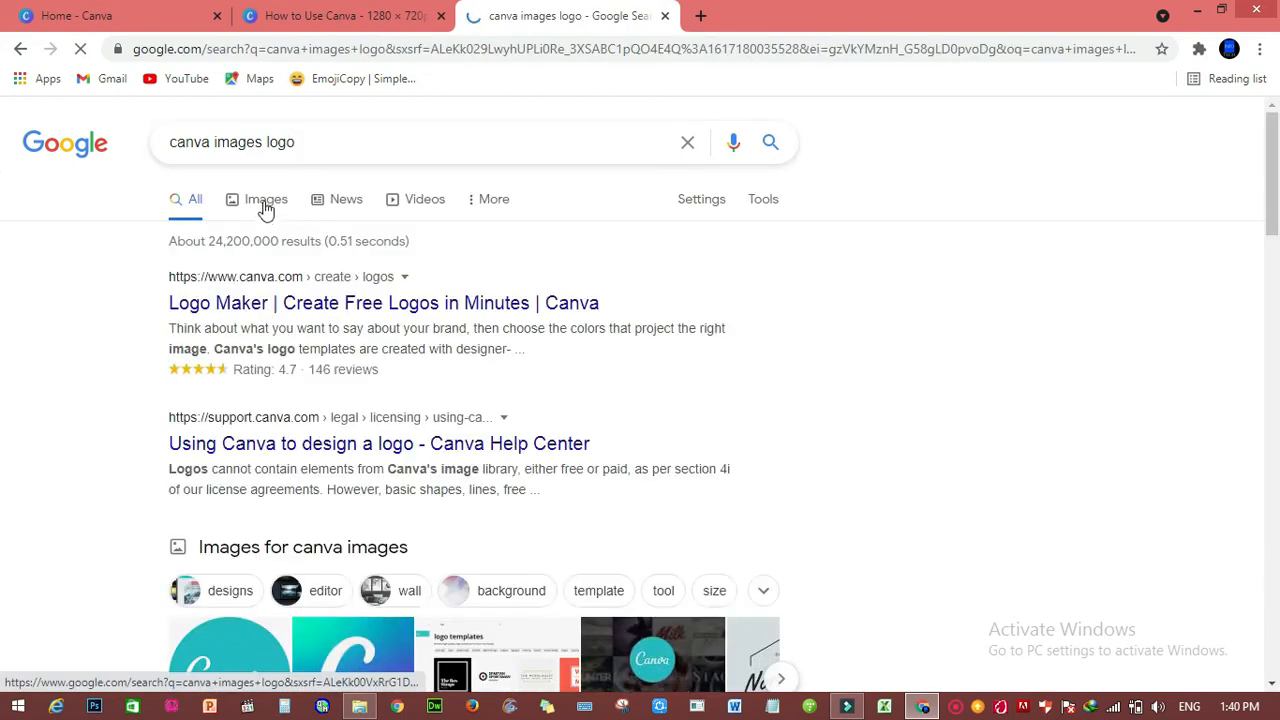
left_click(265, 205)
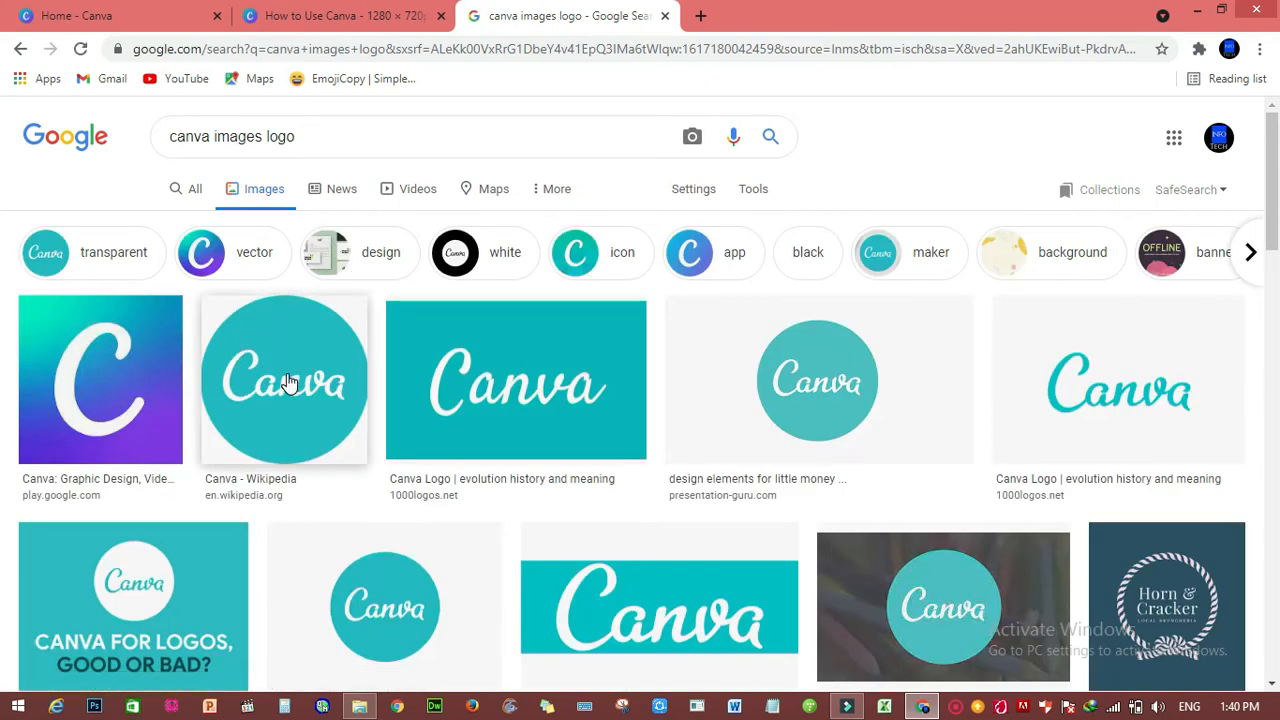
left_click(1103, 388)
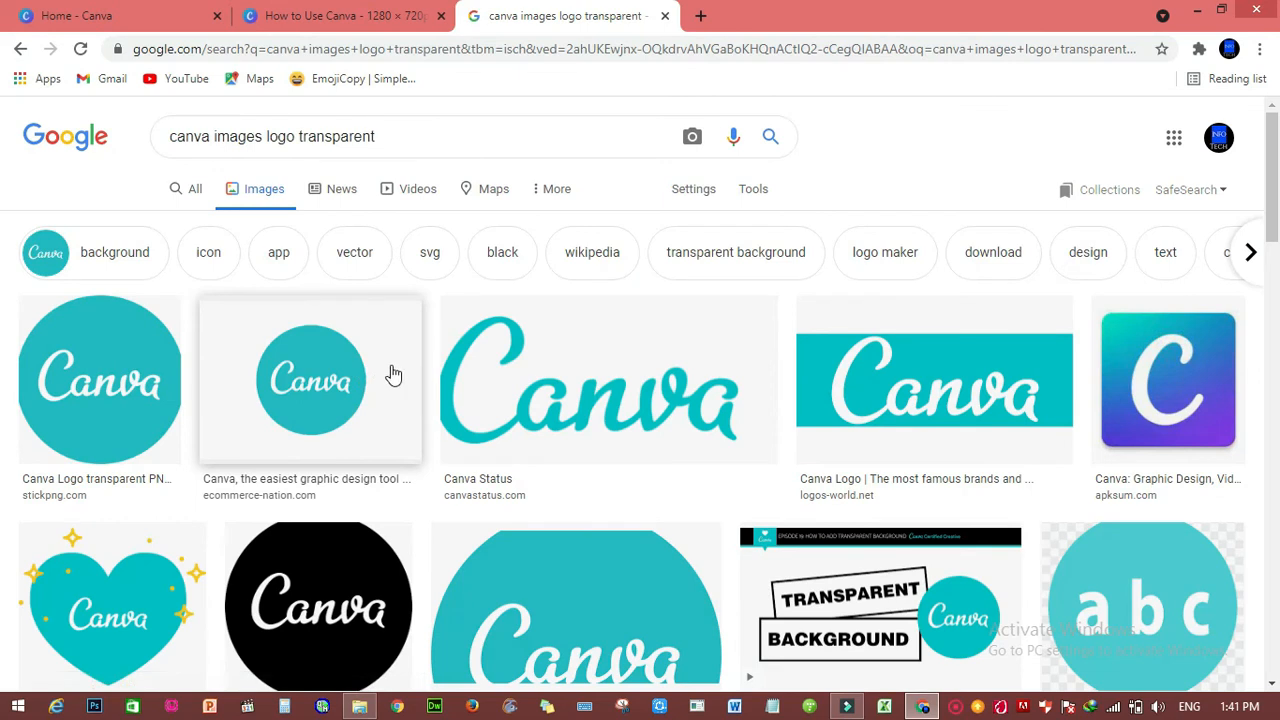
- Preview the round logo from E-Commerce Nation, then copy the transparent Canva logo image from StickPNG
left_click(363, 370)
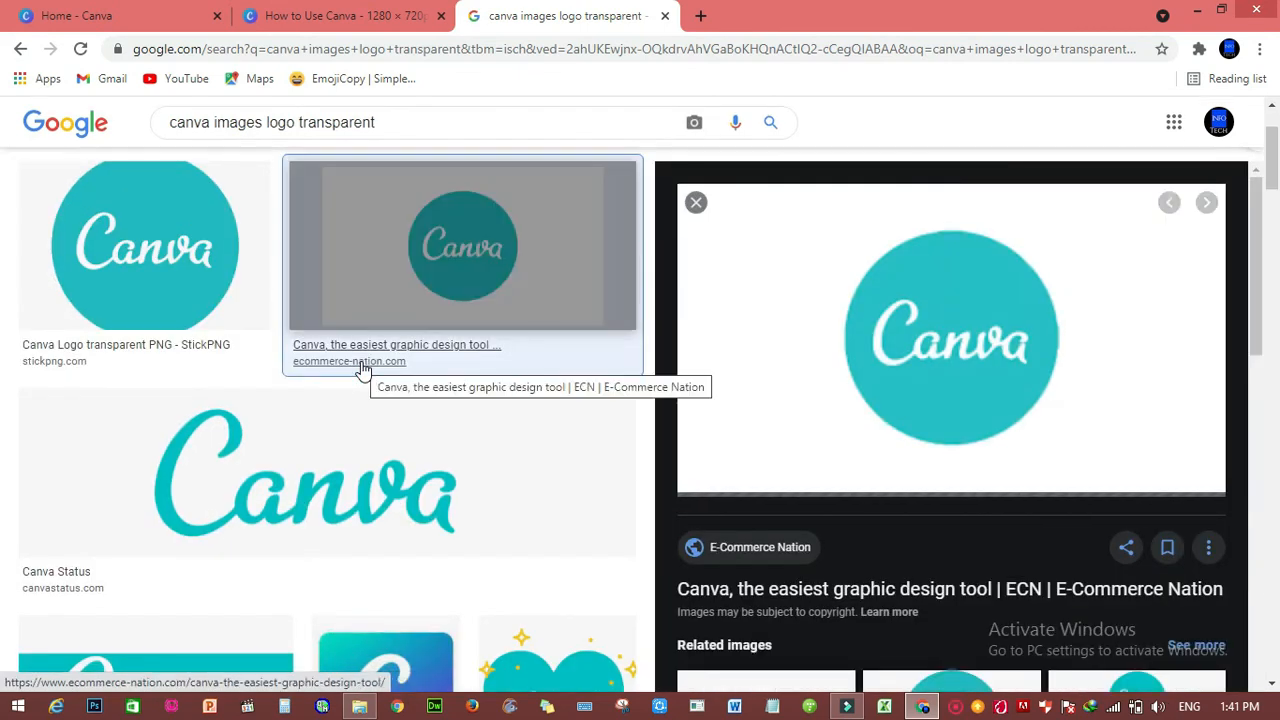
left_click(138, 275)
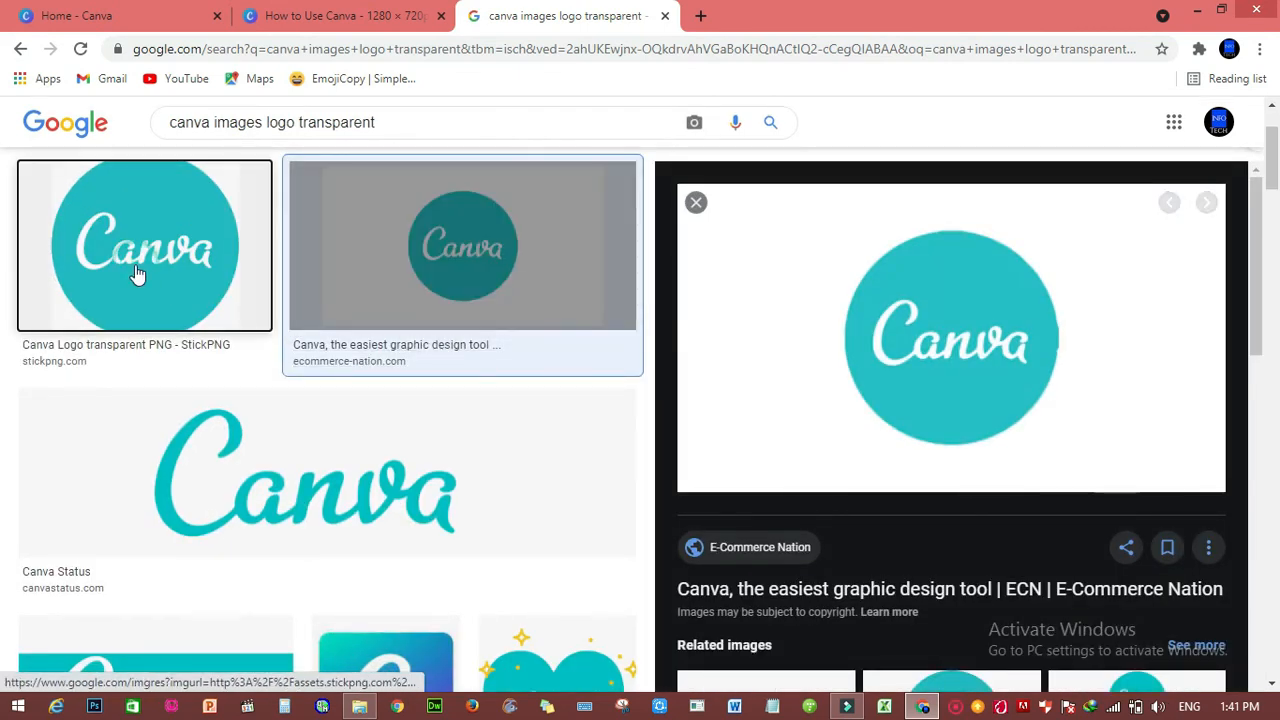
right_click(968, 285)
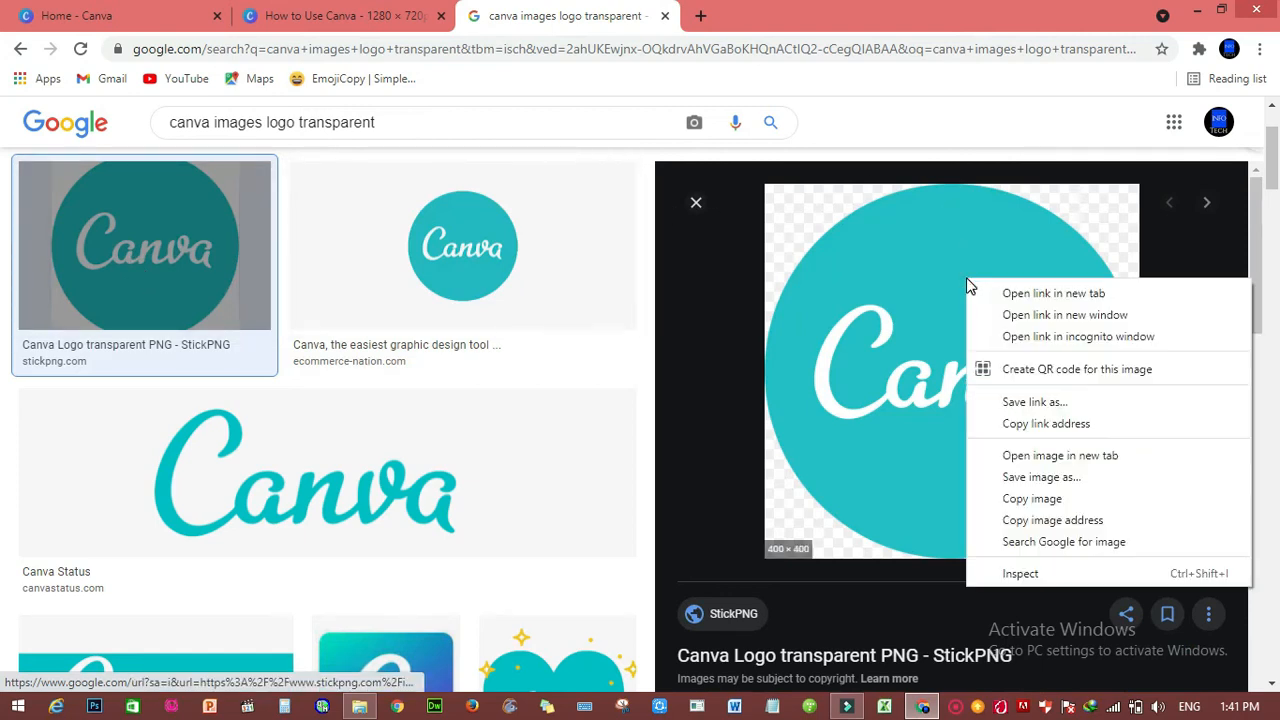
left_click(1035, 498)
- Switch back to the Canva design, paste the copied logo and place it centred over the green square
left_click(345, 18)
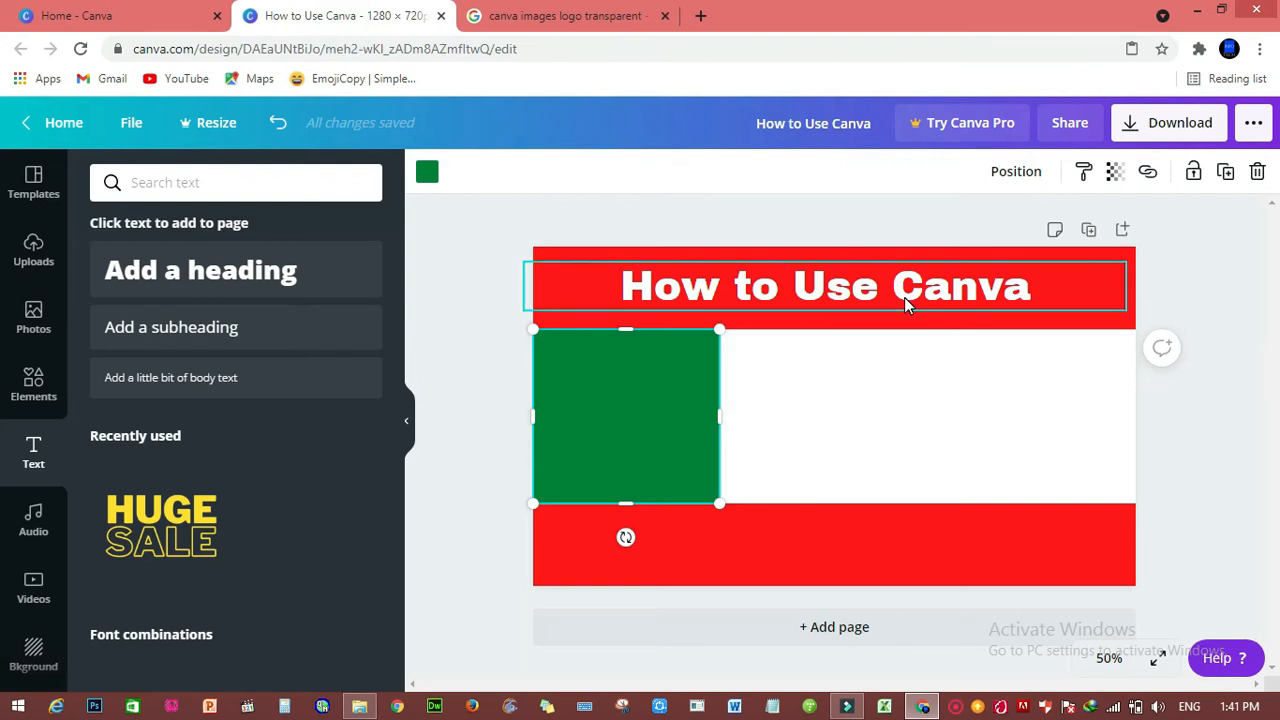
key("ctrl+v")
left_click_drag(735, 322, 768, 331)
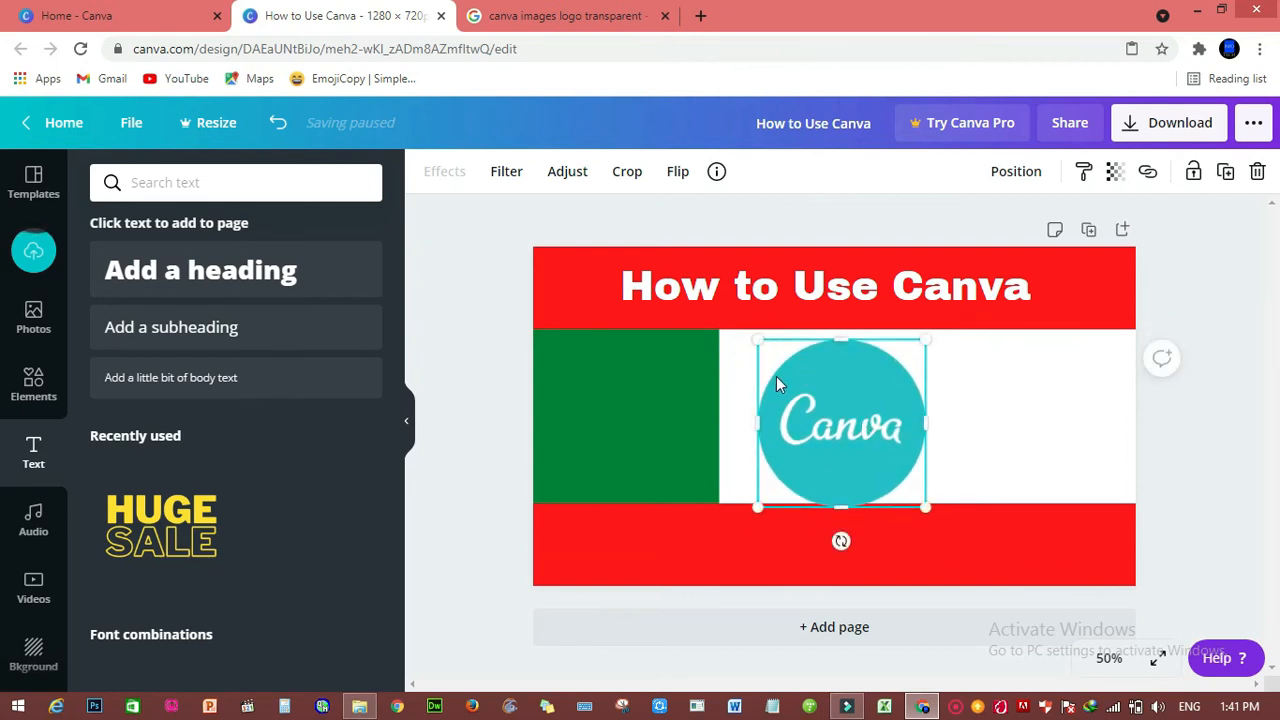
left_click(619, 398)
left_click(846, 415)
left_click_drag(846, 415, 642, 403)
left_click(808, 367)
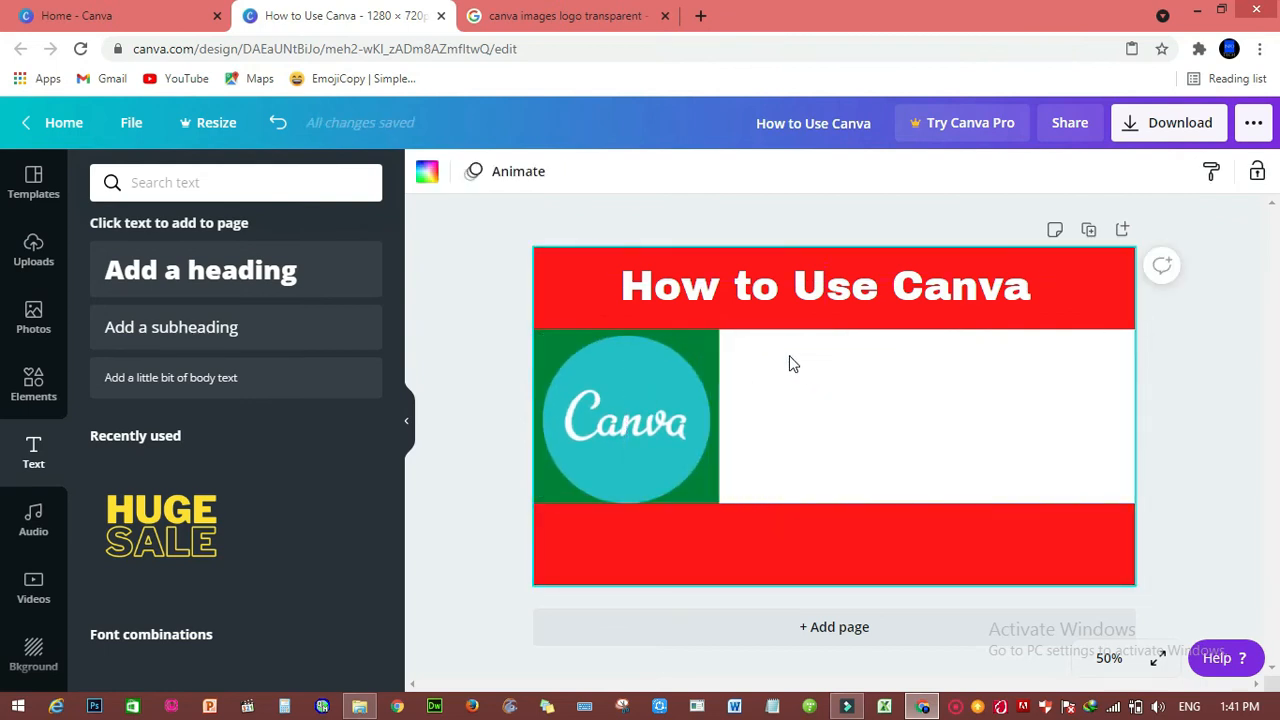
- Try white, green and red on the square behind the logo, and settle on light grey
left_click(694, 346)
left_click(742, 371)
left_click(713, 368)
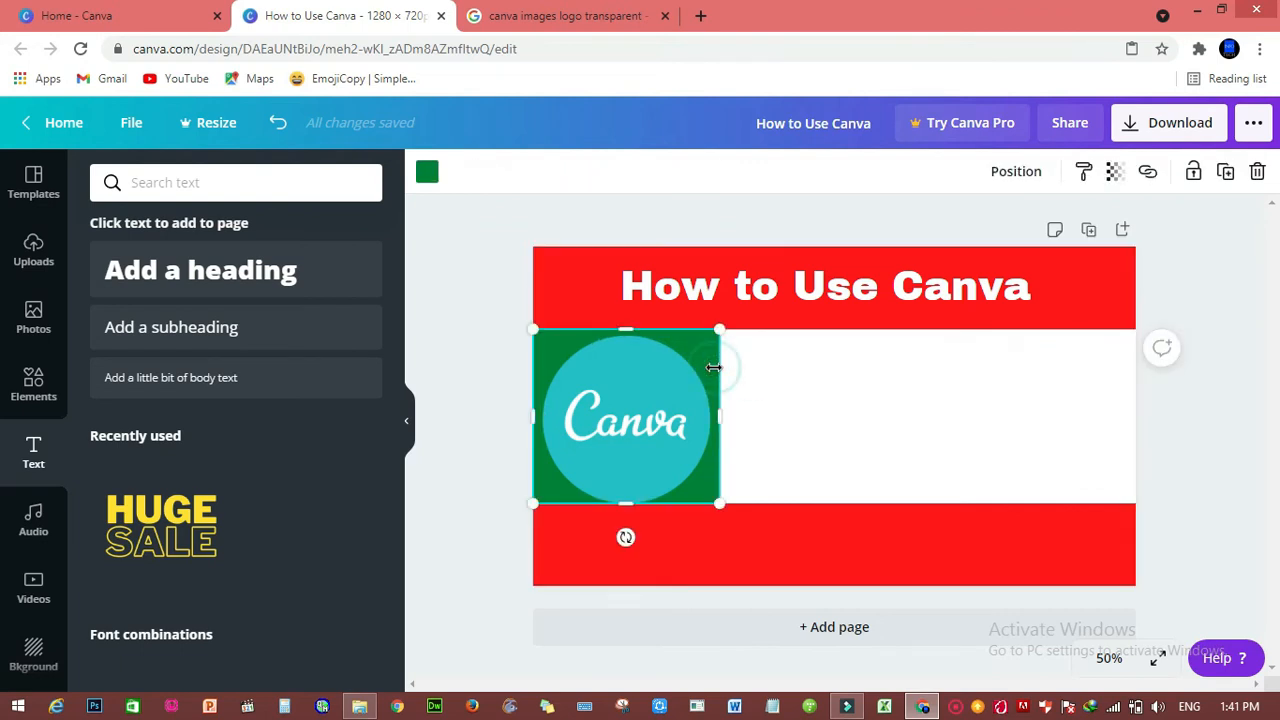
left_click(427, 171)
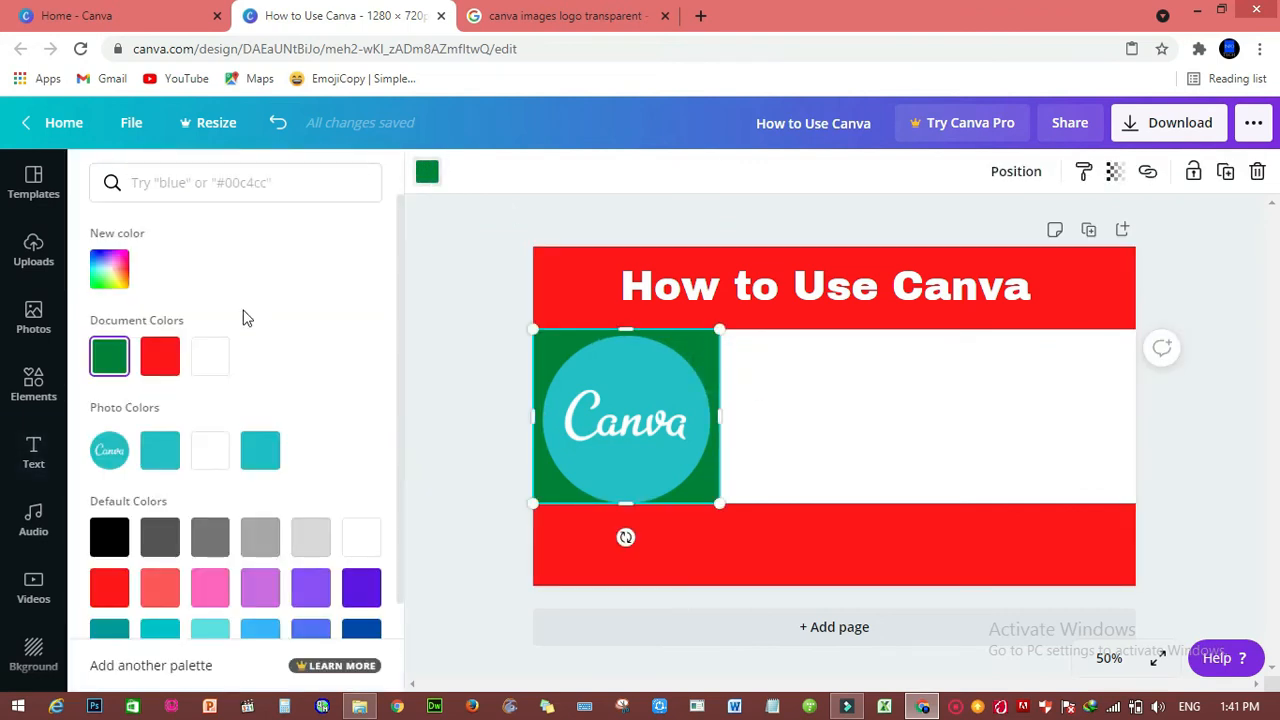
left_click(210, 452)
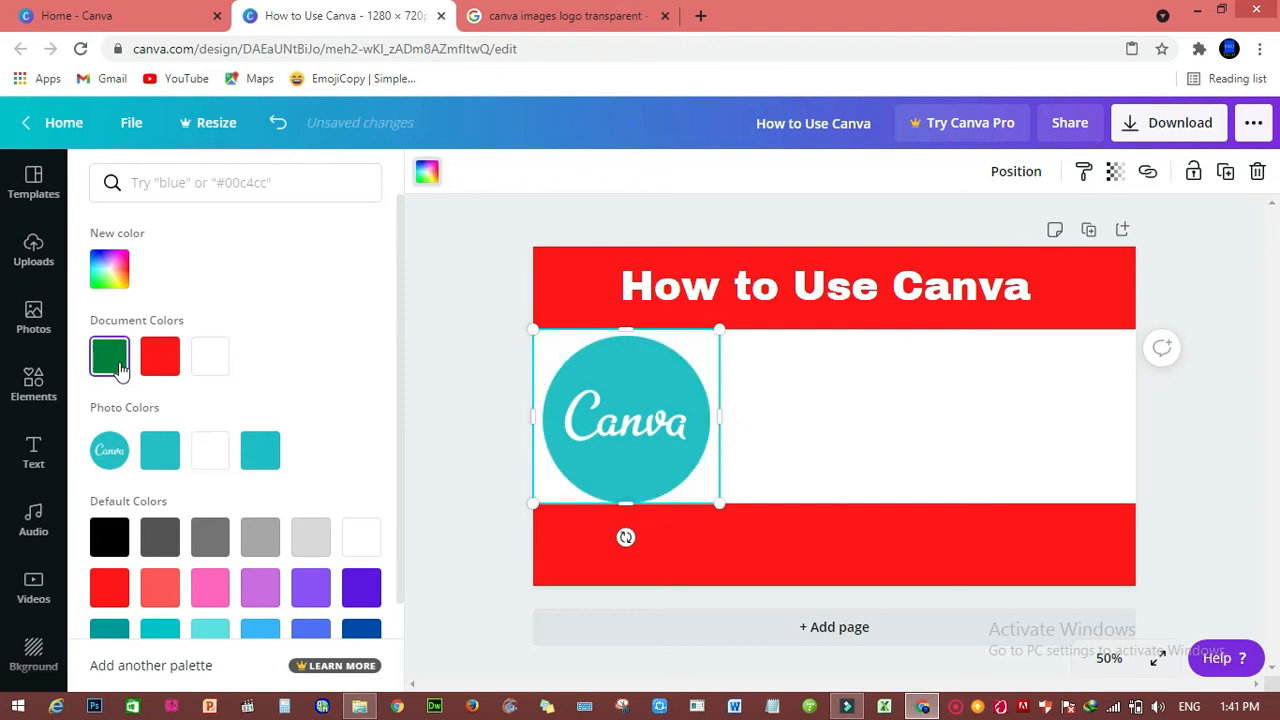
left_click(113, 360)
left_click(110, 590)
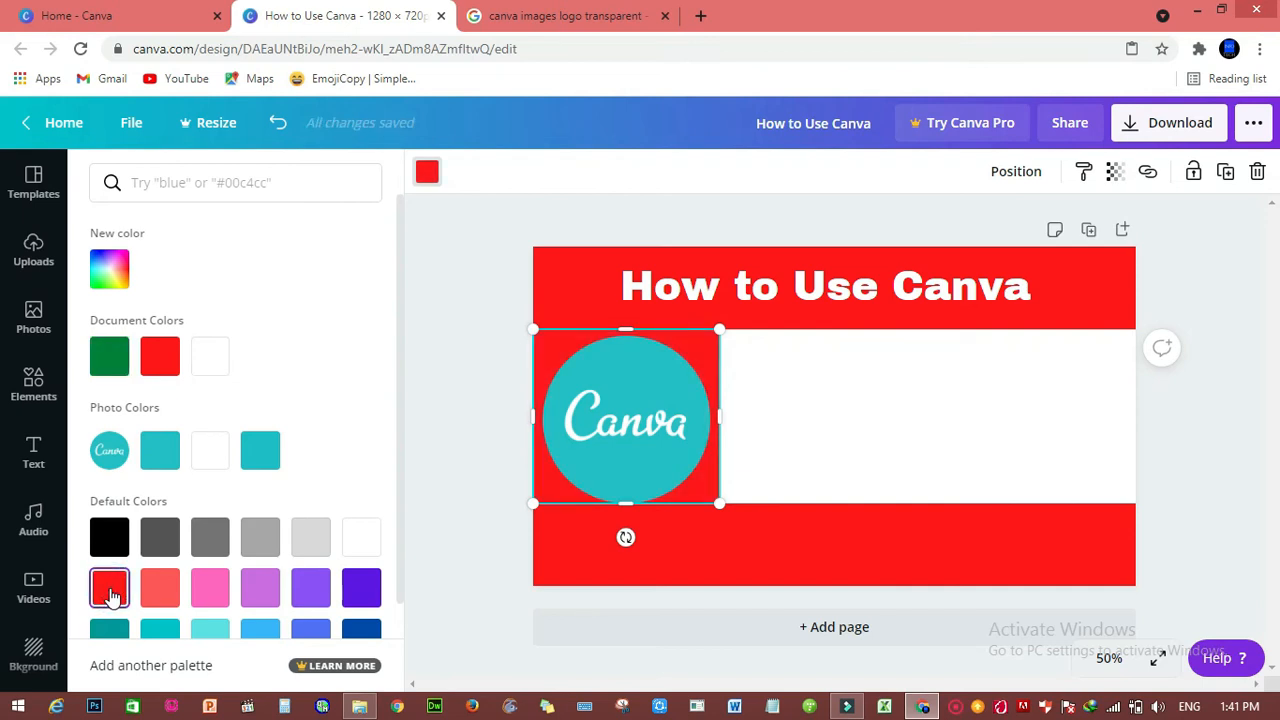
left_click(307, 537)
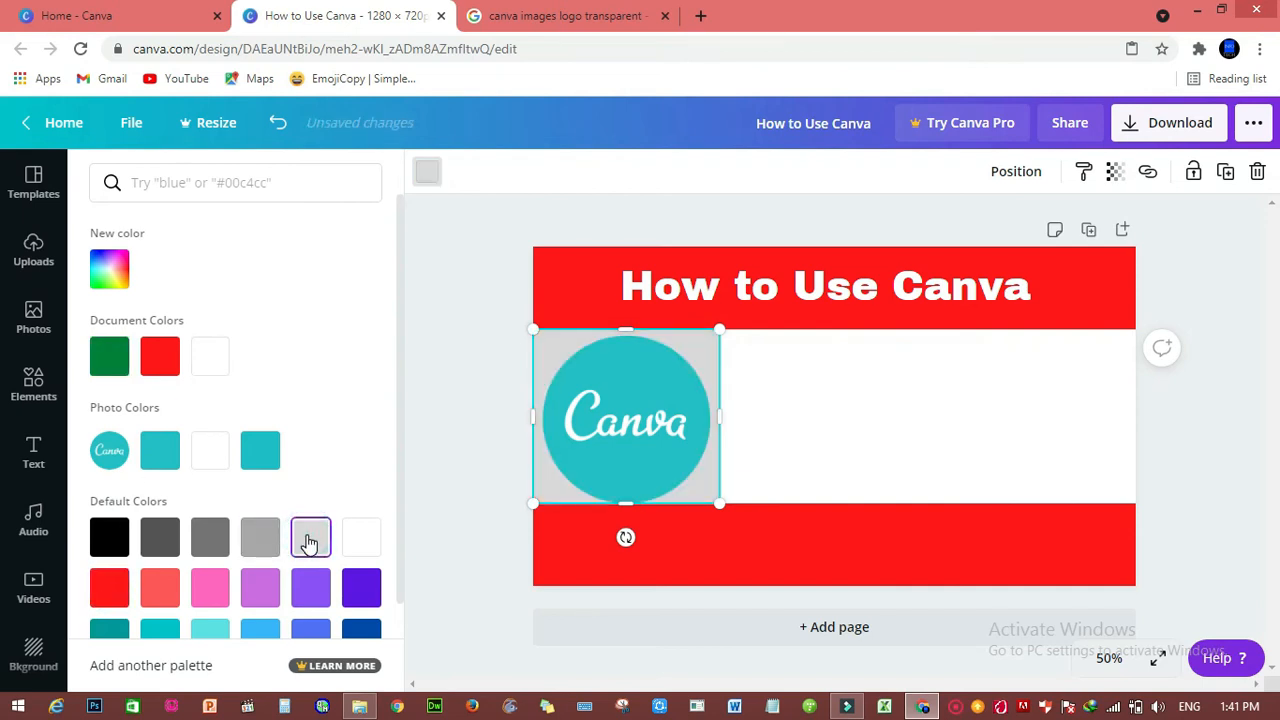
left_click(843, 395)
left_click(905, 388)
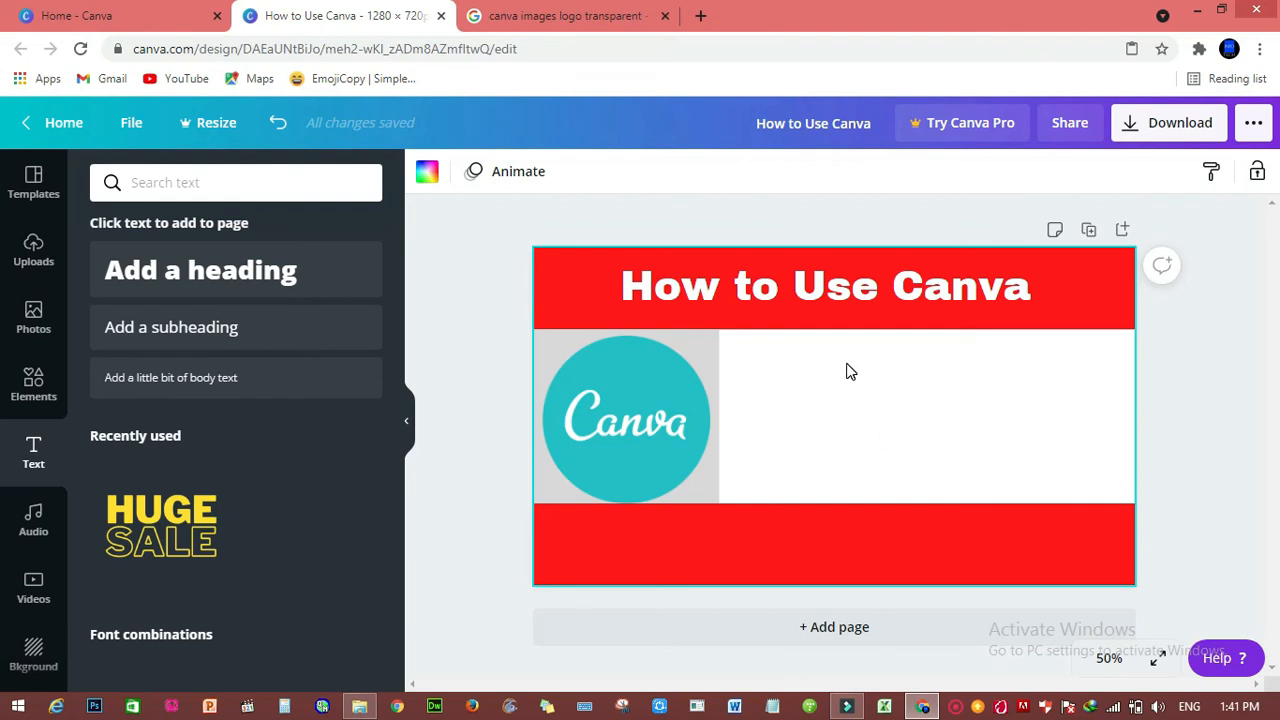
- Add a heading reading "Canva Tutorial" and place it in the lower red band
left_click(218, 268)
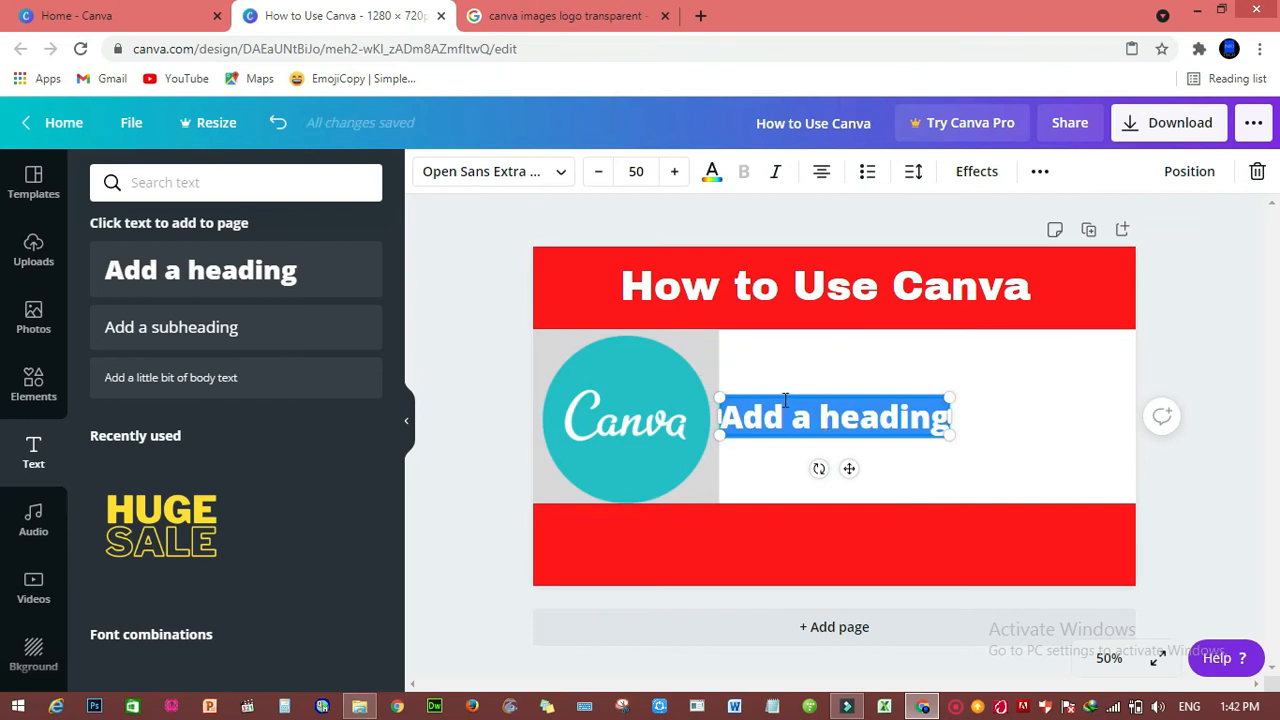
left_click_drag(778, 436, 790, 573)
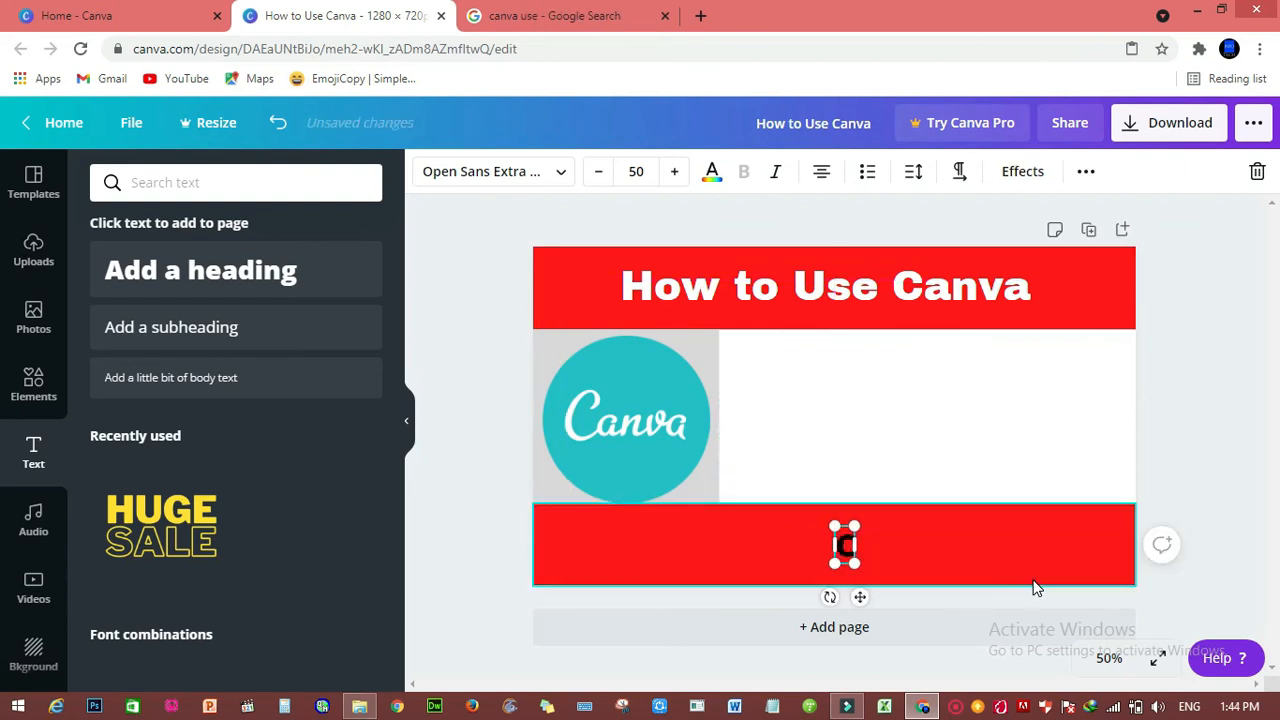
type("anva")
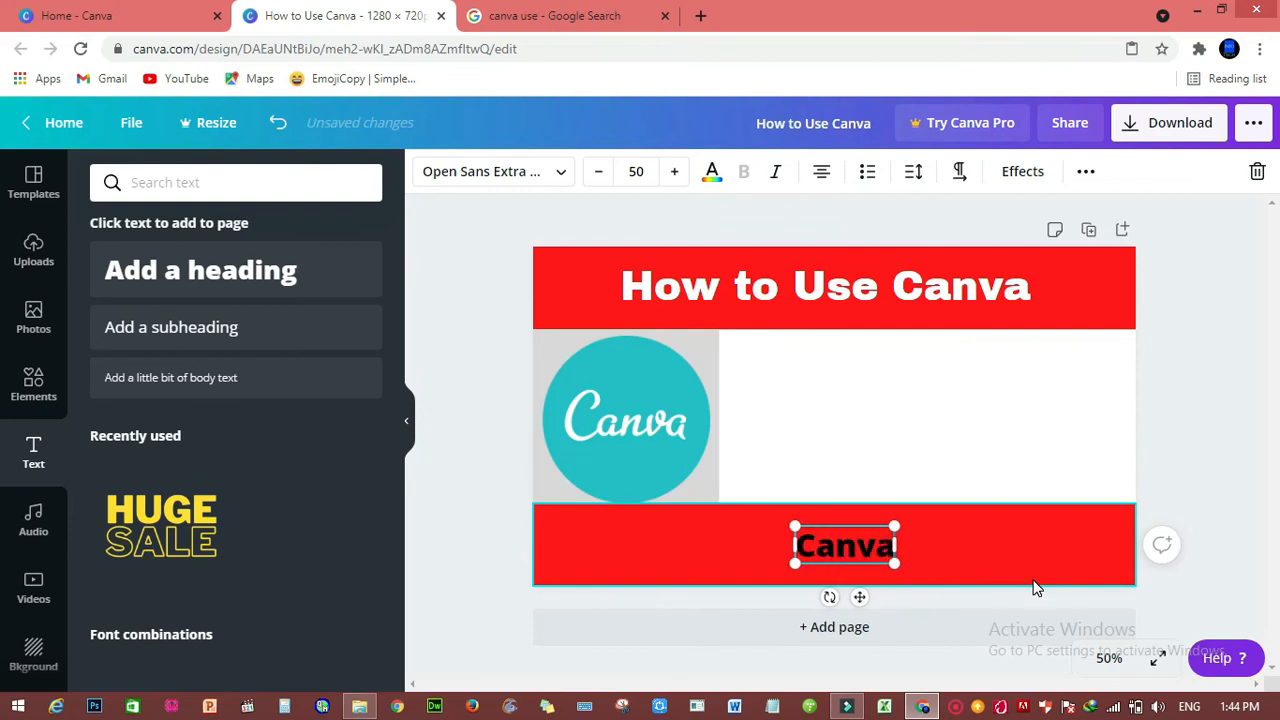
type(" Tuto")
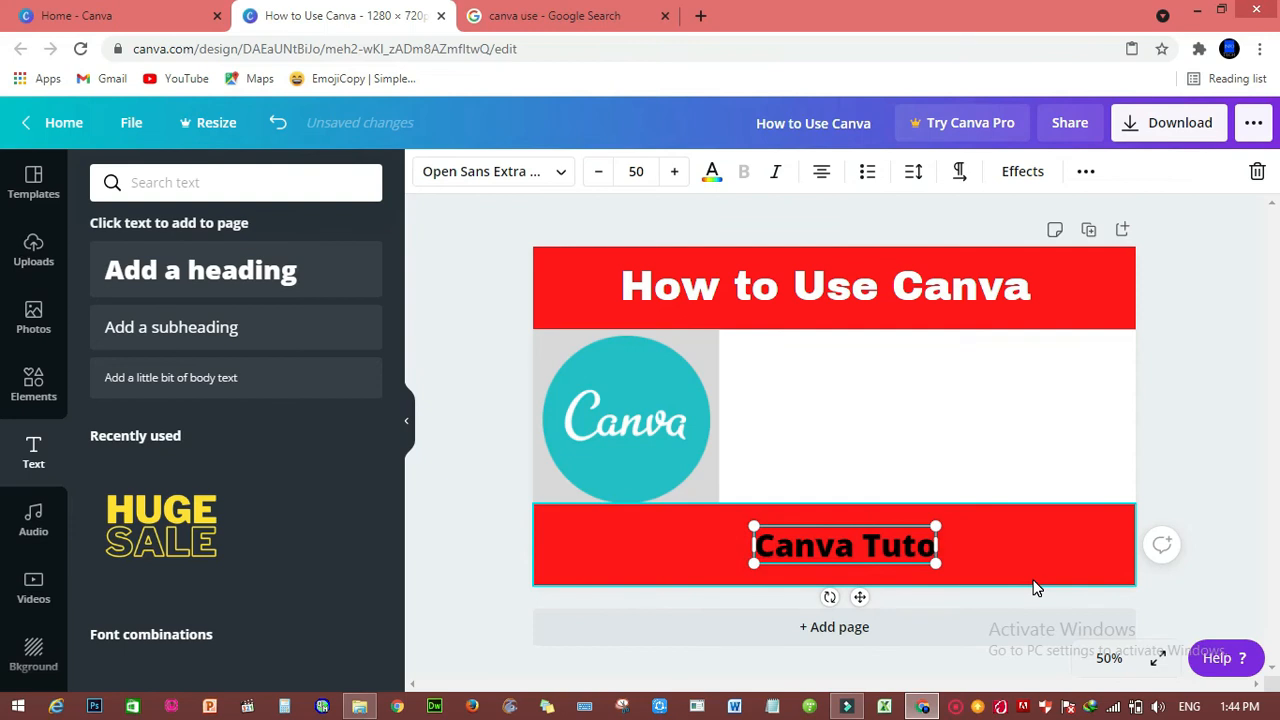
type("rial")
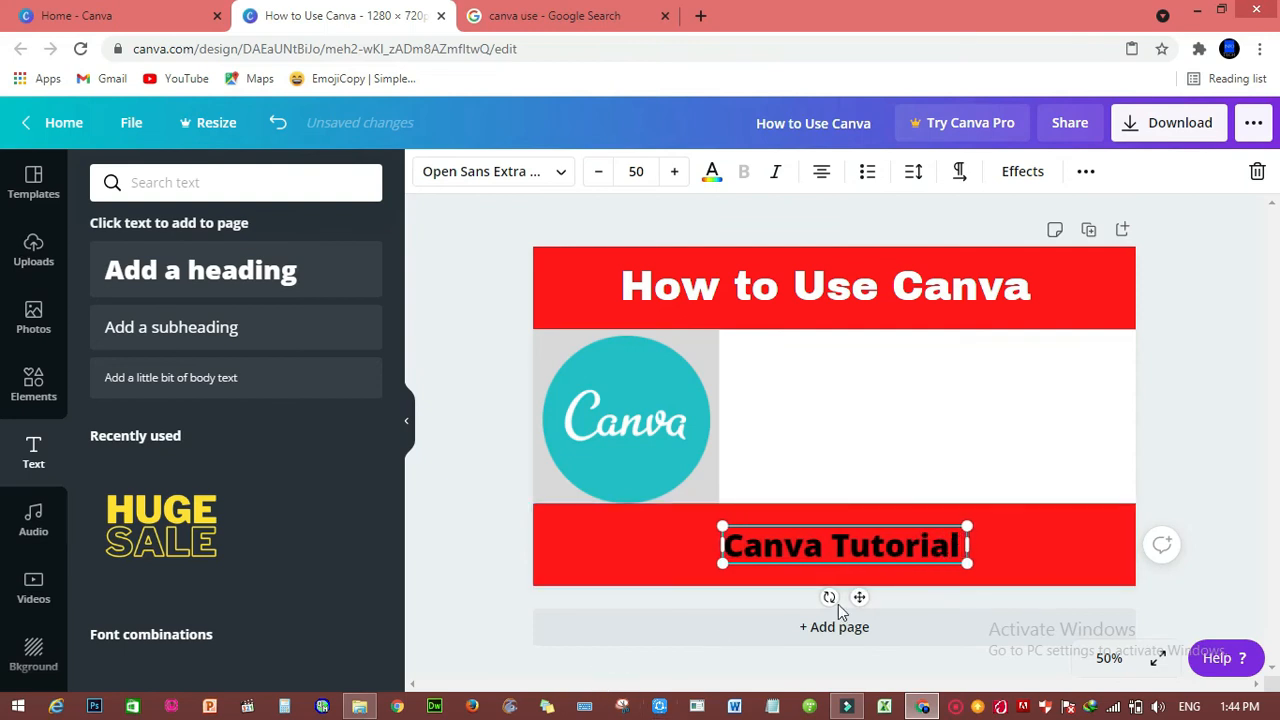
- Colour the "Canva Tutorial" text white and set its font to Archivo Black
left_click_drag(957, 546, 722, 537)
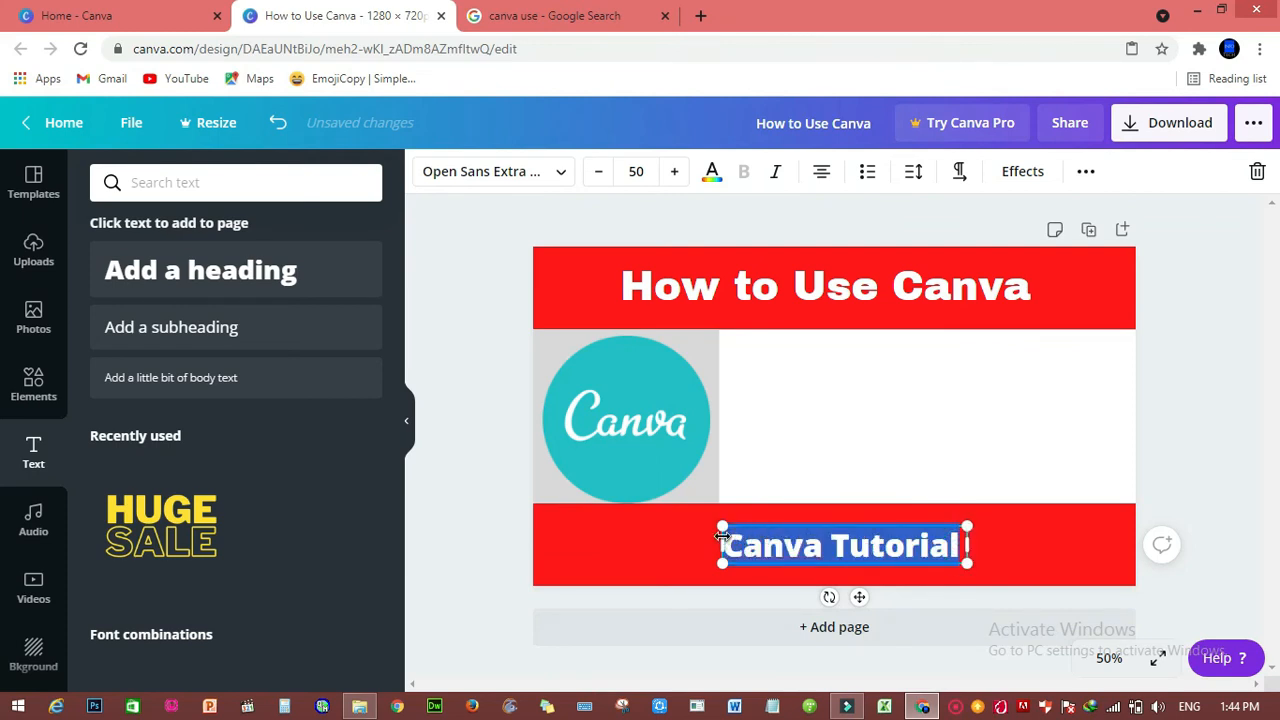
left_click(712, 172)
left_click(212, 449)
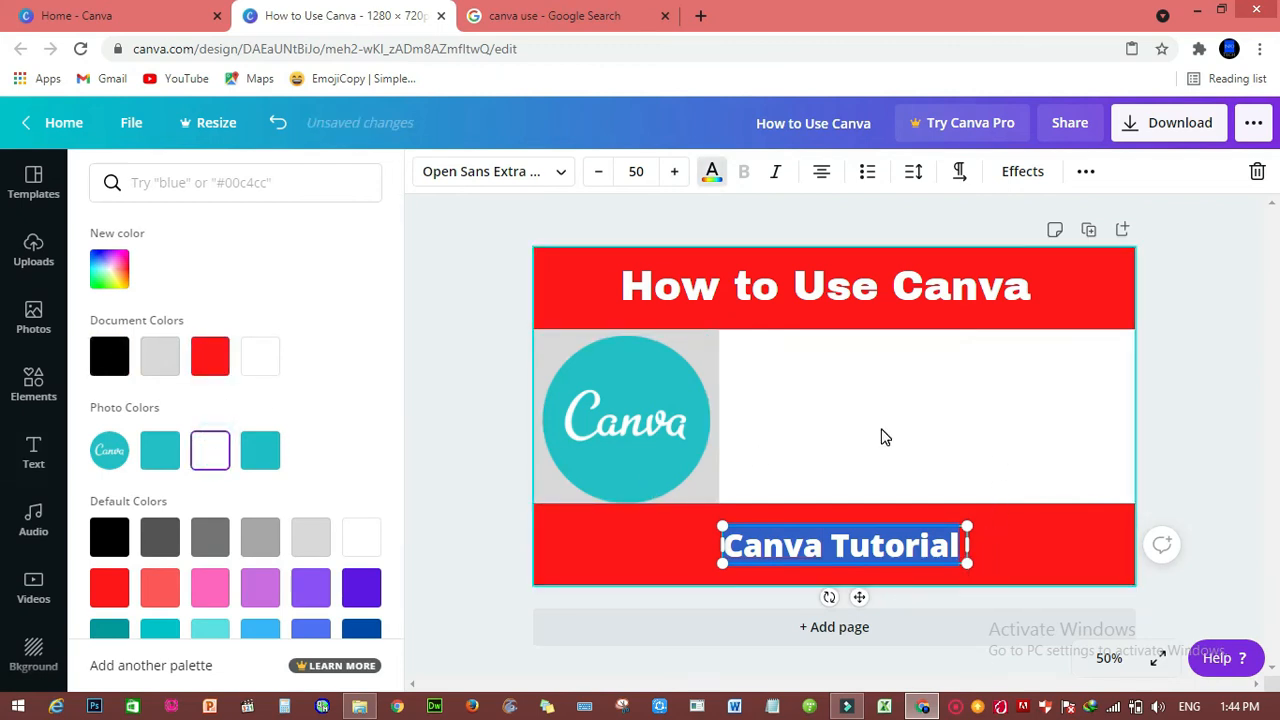
left_click(563, 175)
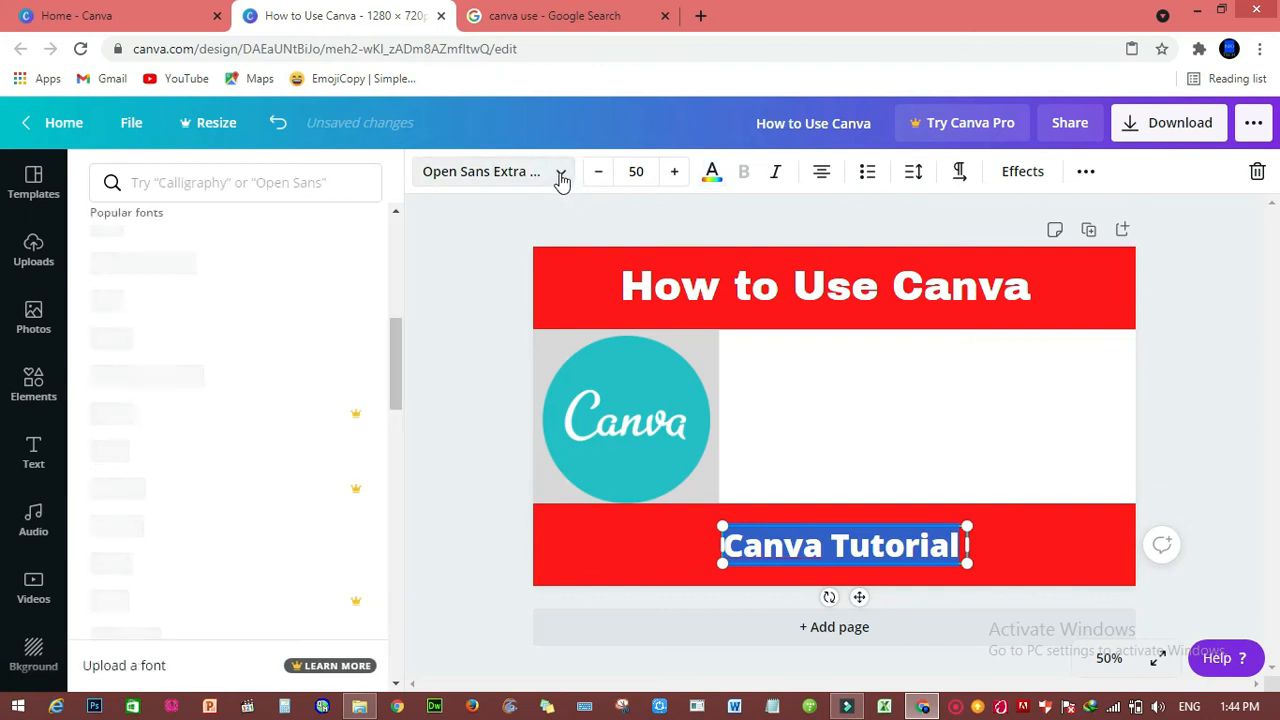
left_click(229, 384)
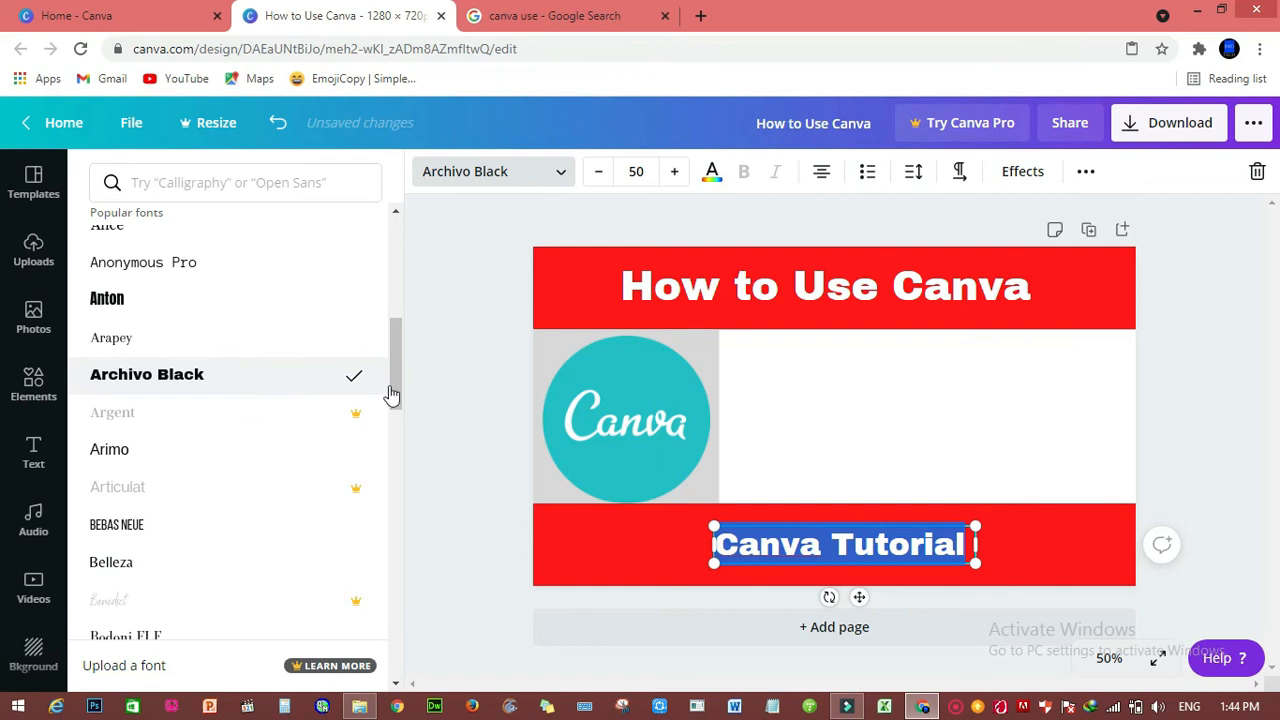
left_click(468, 378)
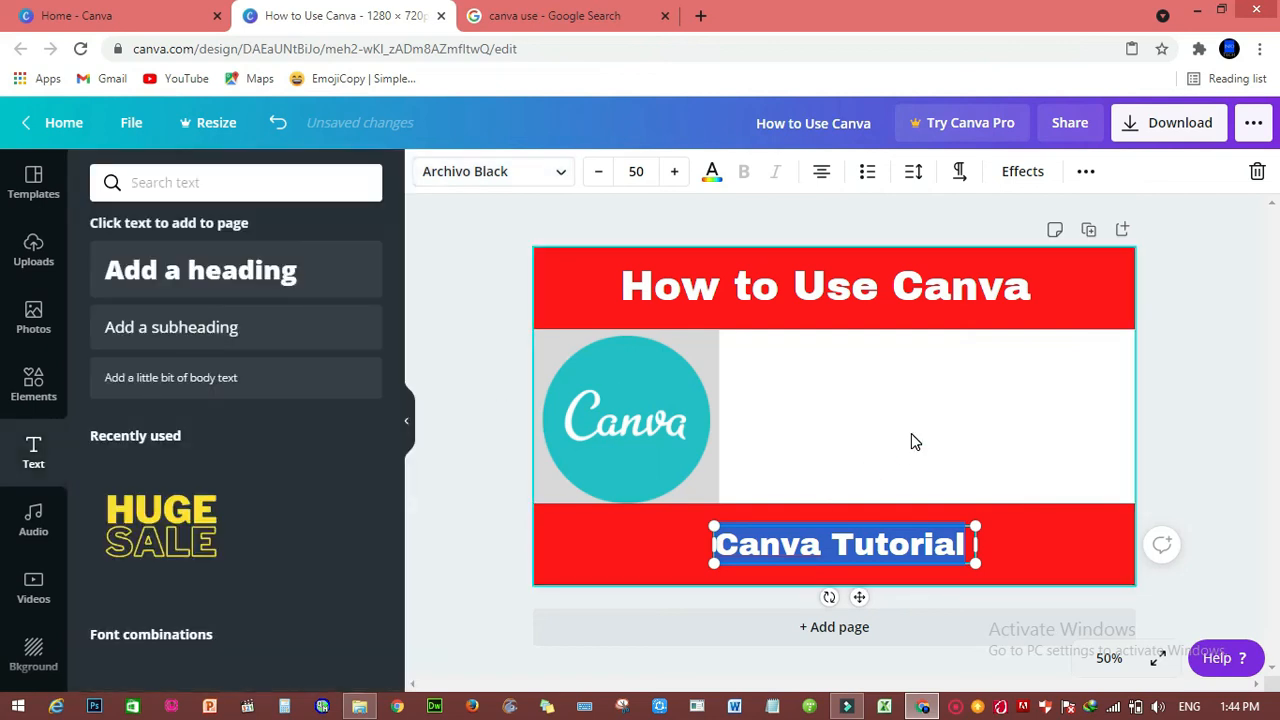
- Increase the font size of the "Canva Tutorial" text by four increments and deselect it
left_click(672, 171)
left_click(672, 171)
left_click(672, 171)
left_click(672, 171)
left_click(986, 406)
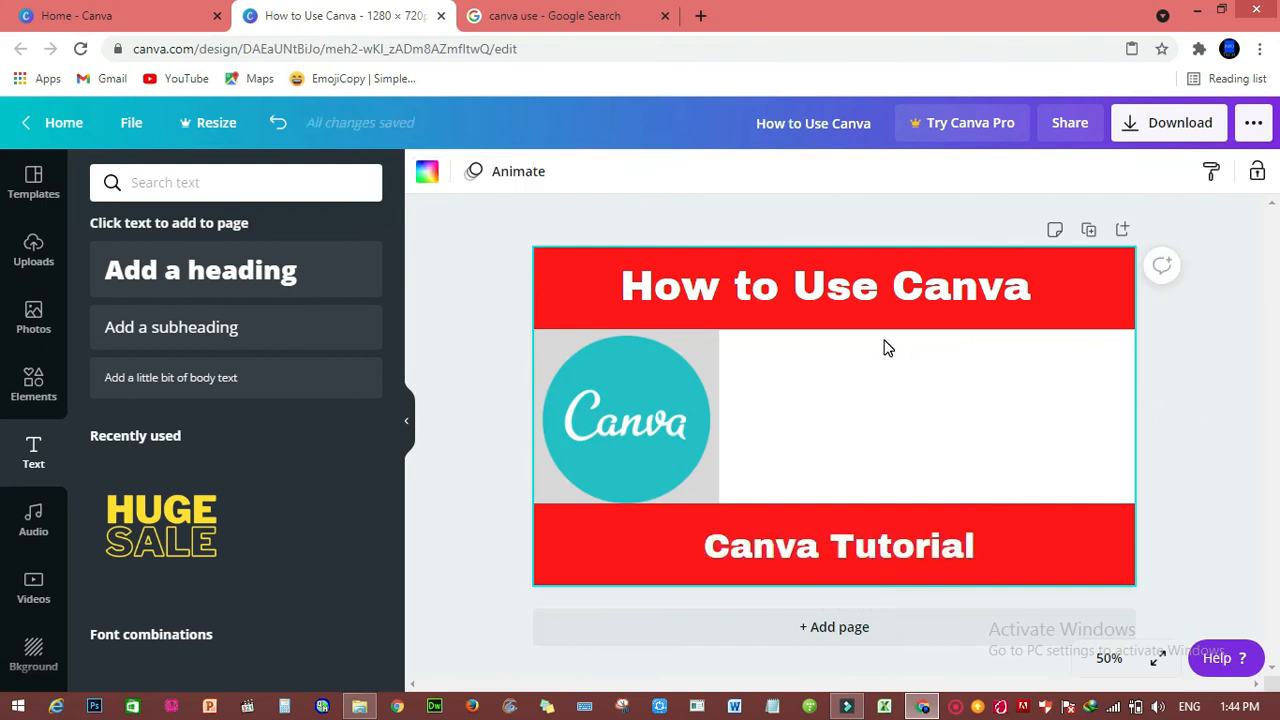
right_click(955, 707)
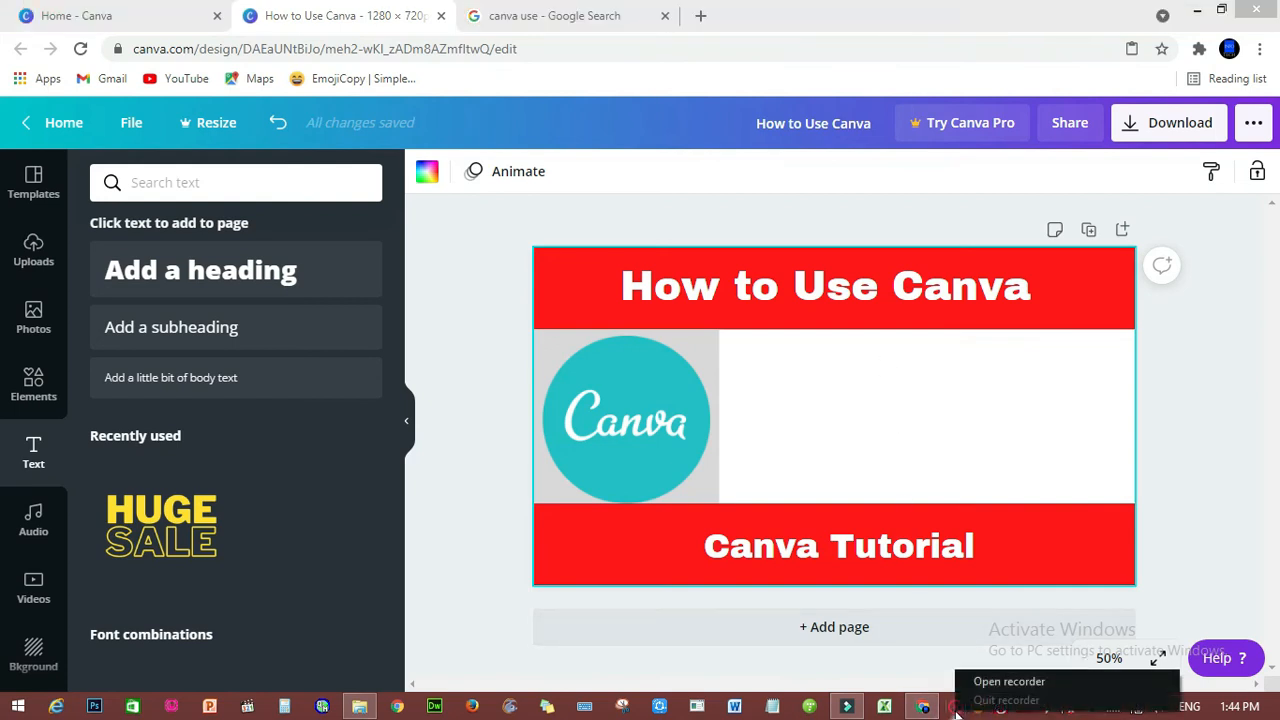
left_click(1005, 681)
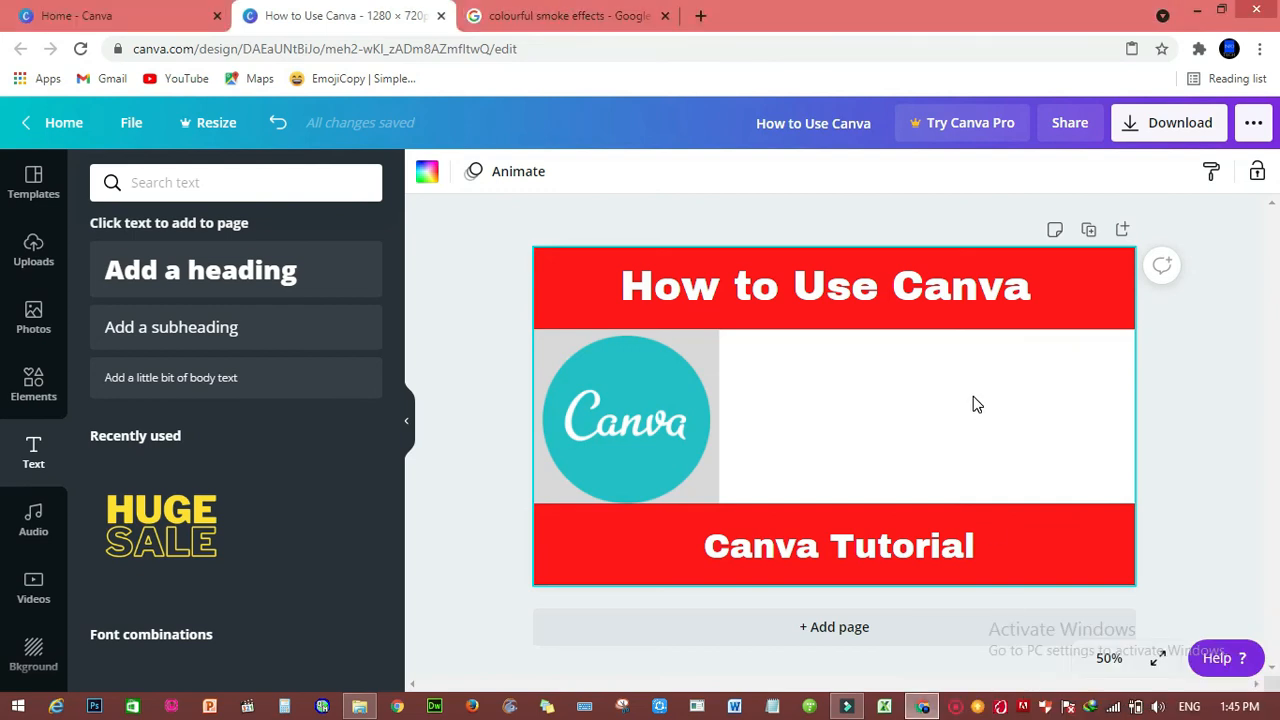
- Paste the copied colourful smoke image, align it with the right edge of the white middle band and widen it slightly towards the logo
key("ctrl+v")
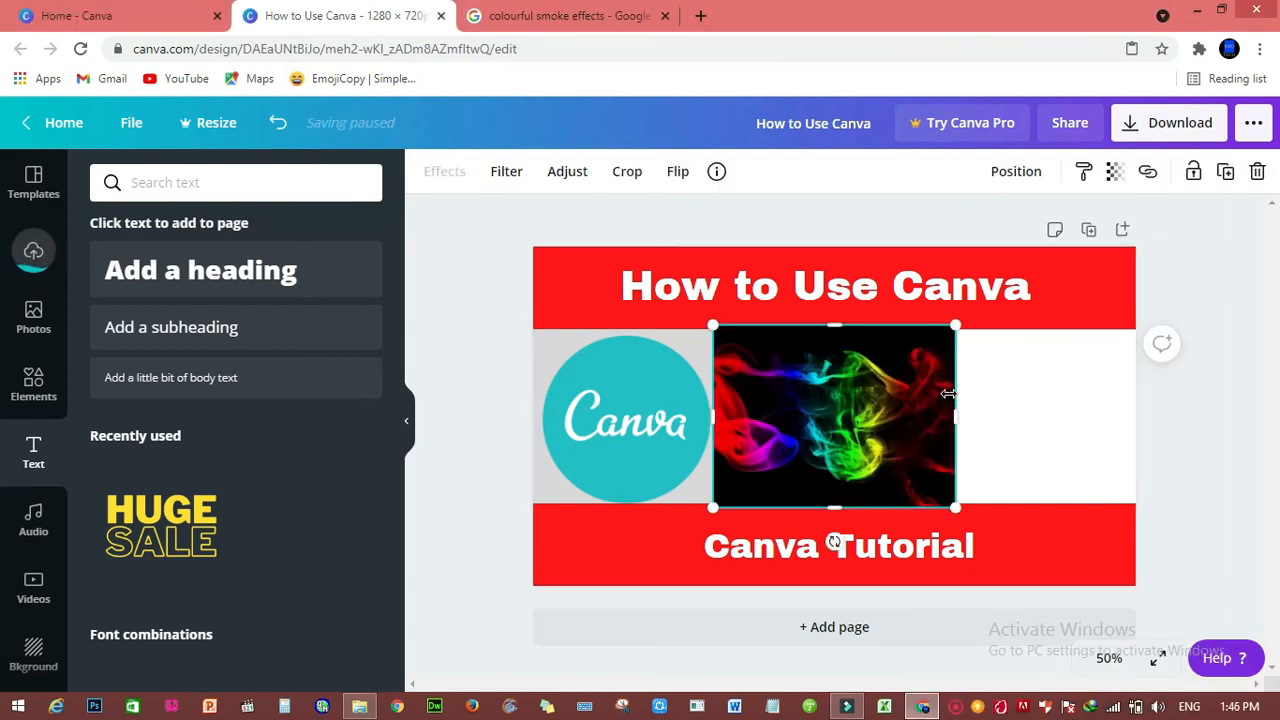
left_click_drag(868, 412, 1018, 418)
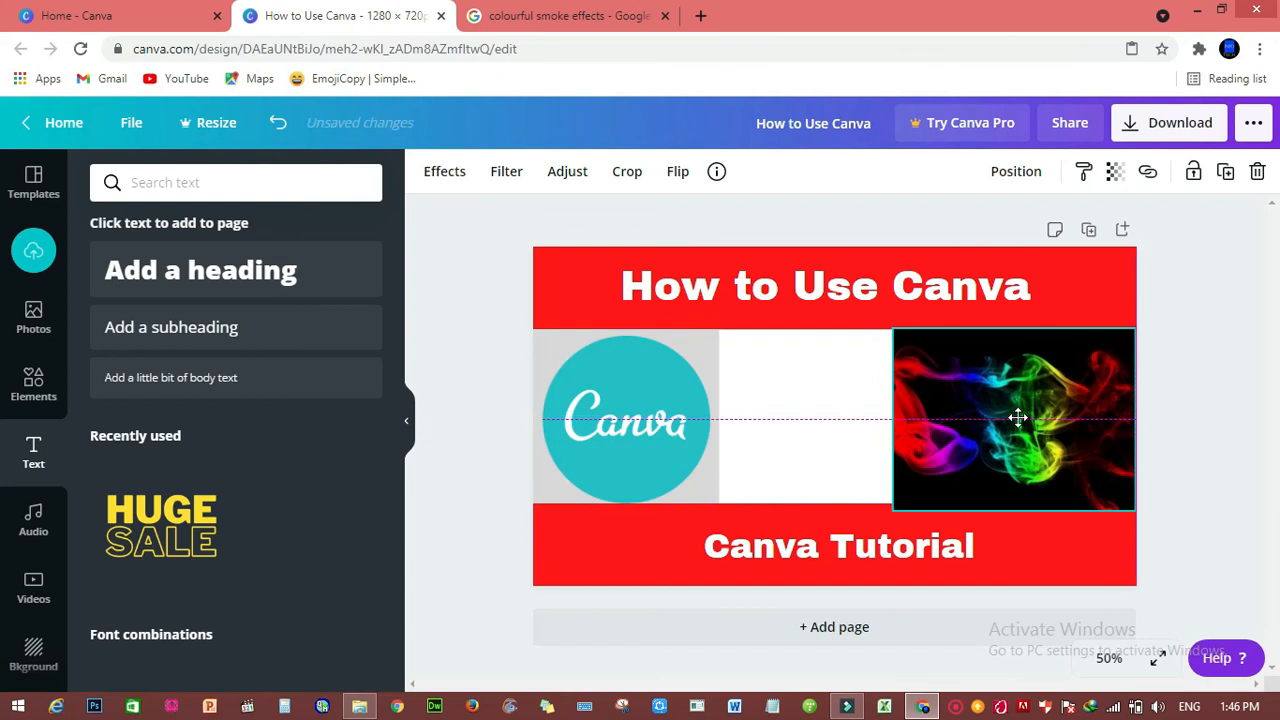
mouse_move(892, 419)
left_mouse_down()
mouse_move(814, 423)
mouse_move(872, 422)
left_mouse_up()
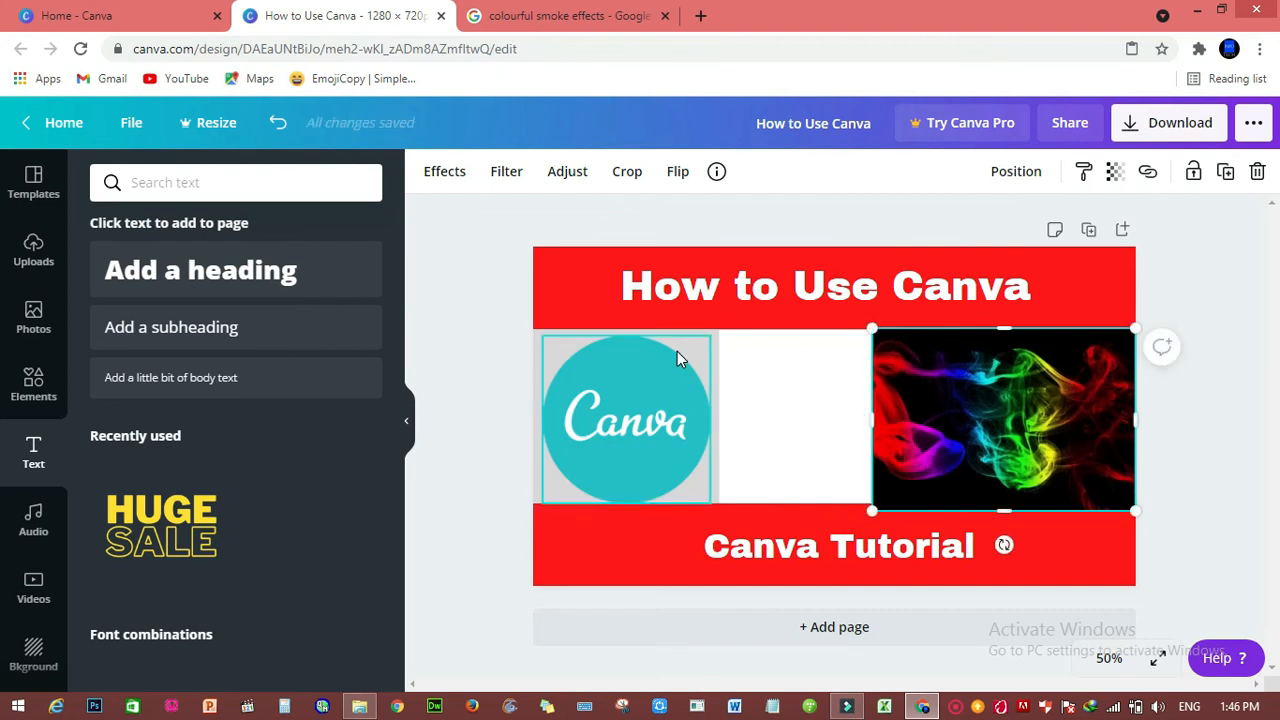
- Change the square behind the Canva logo to black and deselect it
left_click(700, 346)
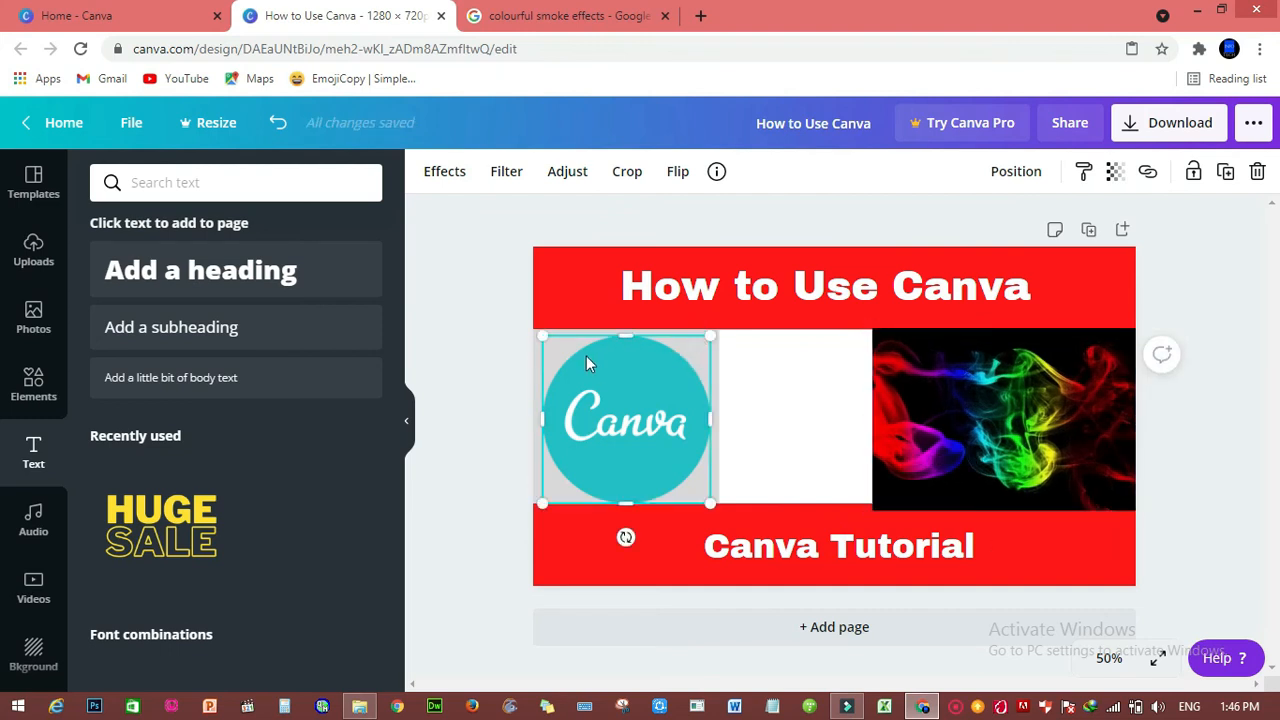
left_click(811, 374)
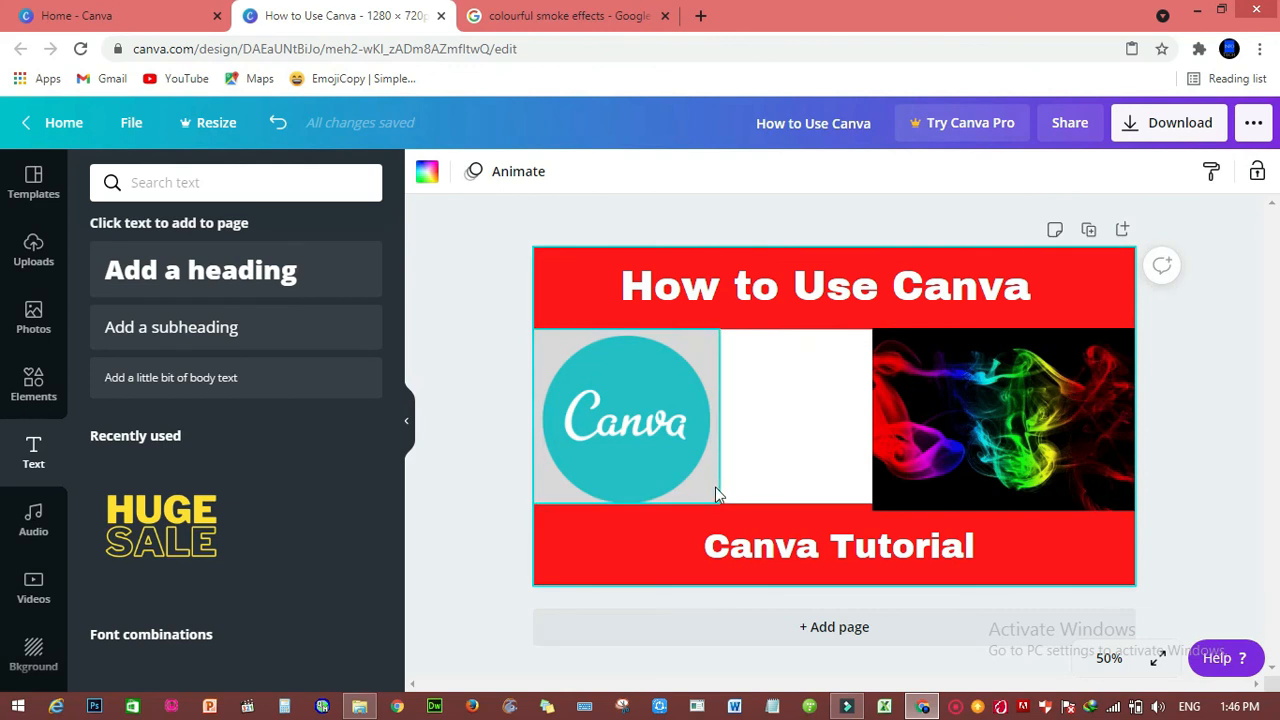
left_click(714, 487)
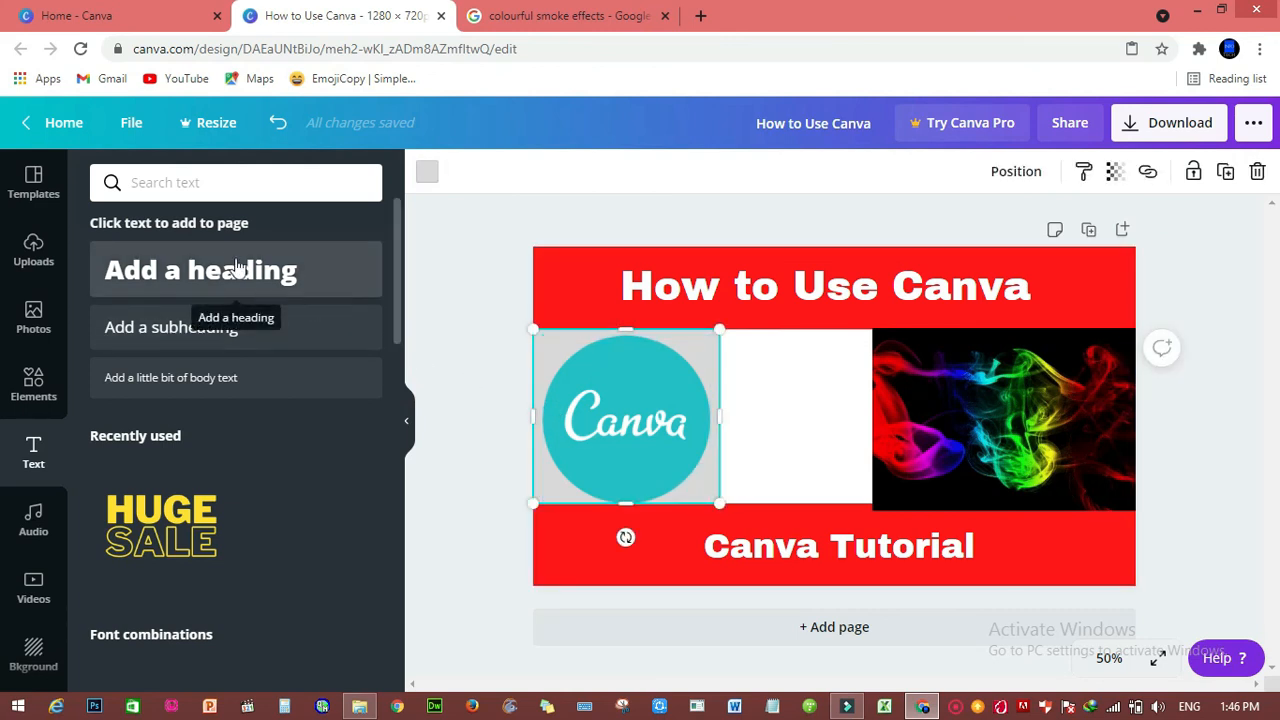
left_click(425, 173)
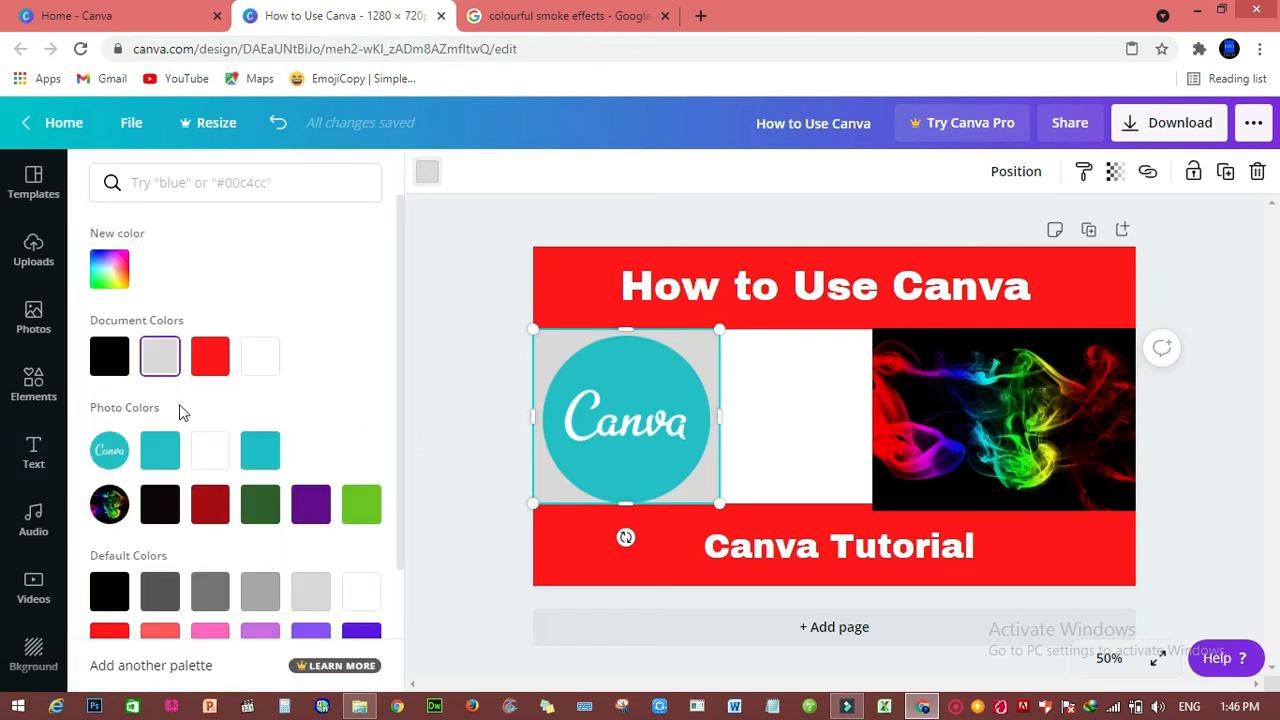
left_click(109, 356)
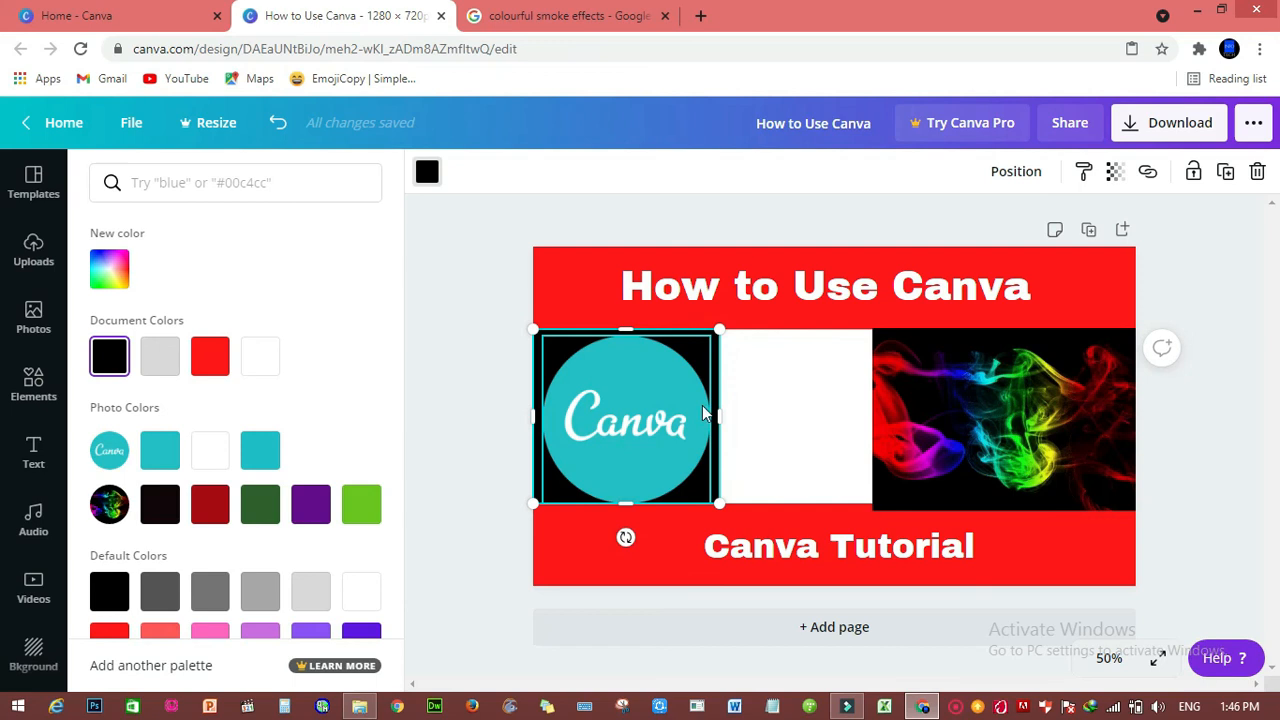
left_click(858, 395)
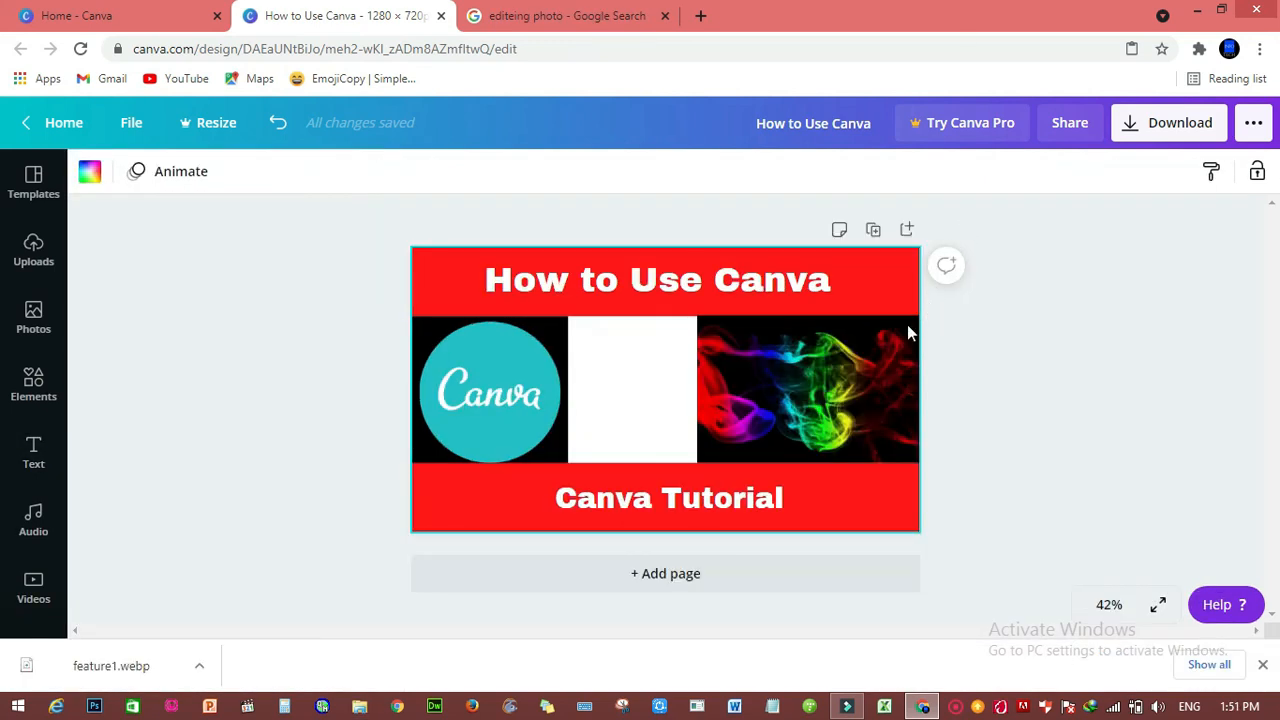
- Paste the copied photo of the woman outdoors and crop it into the gap between the logo square and the smoke image
key("ctrl+v")
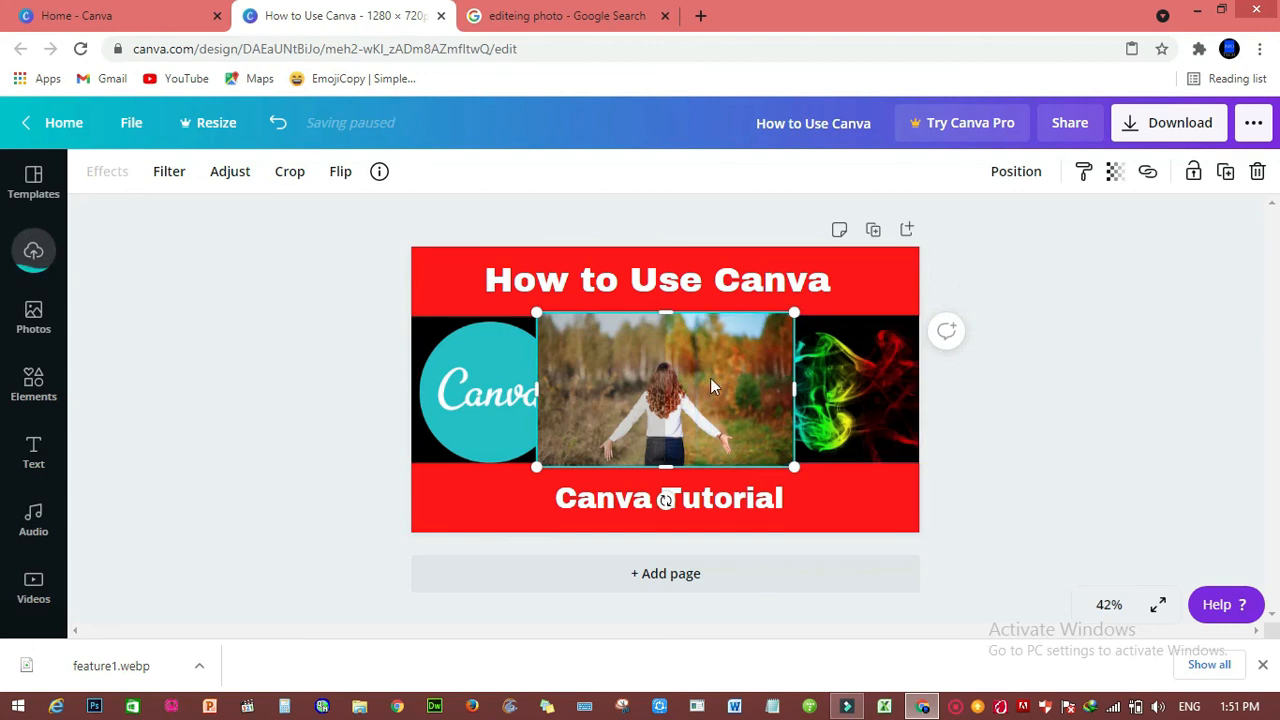
left_click_drag(537, 313, 576, 327)
left_click_drag(796, 403, 744, 405)
left_click_drag(657, 331, 656, 316)
left_click(744, 391)
left_click_drag(567, 391, 621, 363)
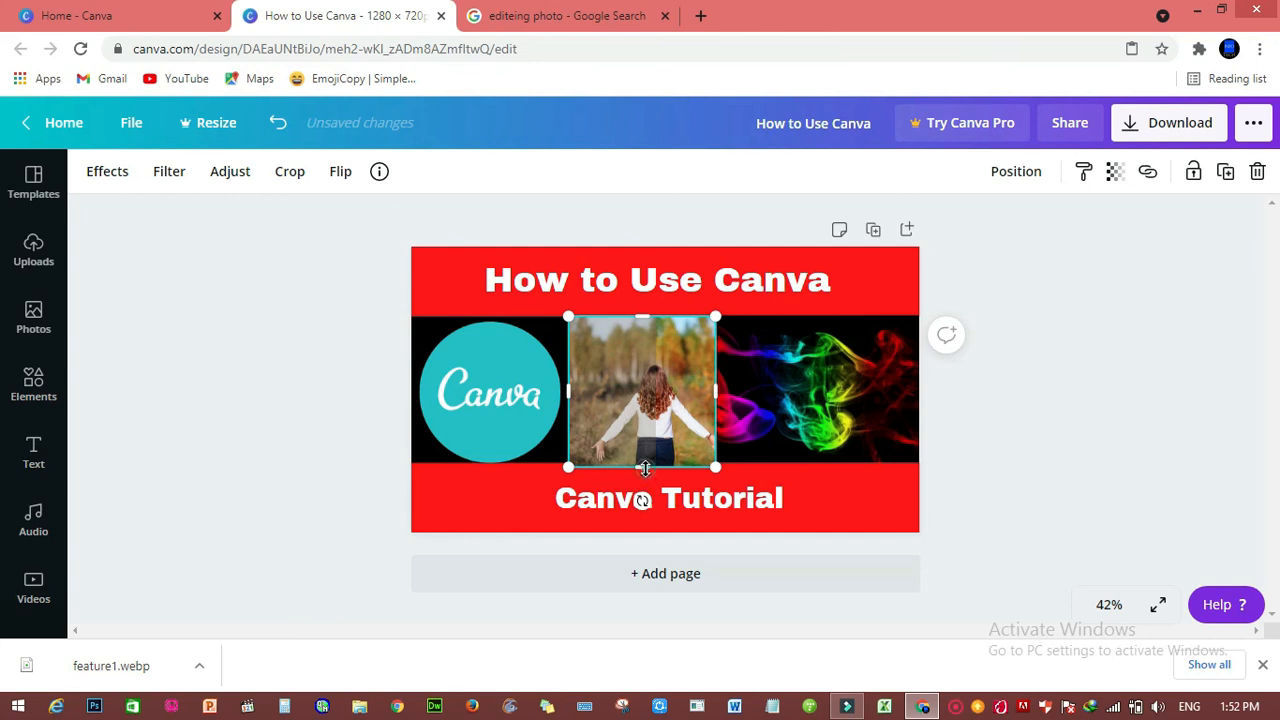
- Trim the woman's photo to the height of the middle band, narrow it slightly and deselect it
left_click_drag(643, 318, 645, 339)
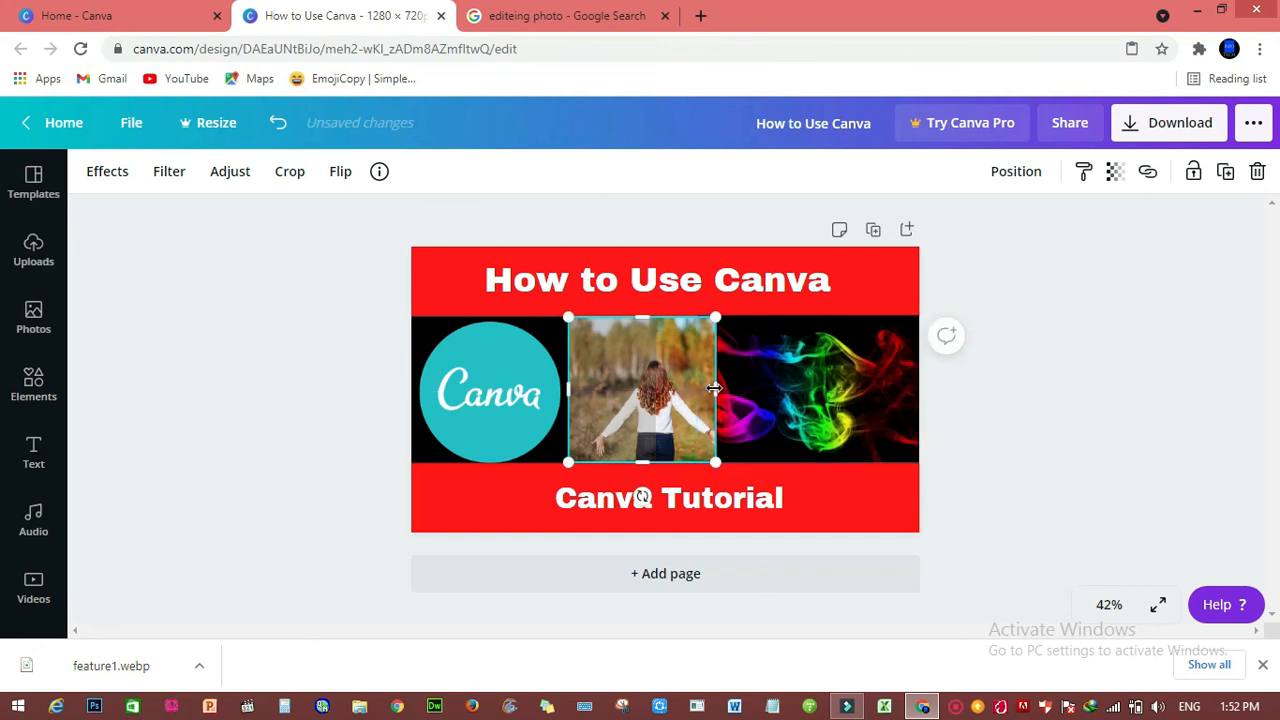
left_click_drag(568, 390, 602, 384)
left_click(1118, 332)
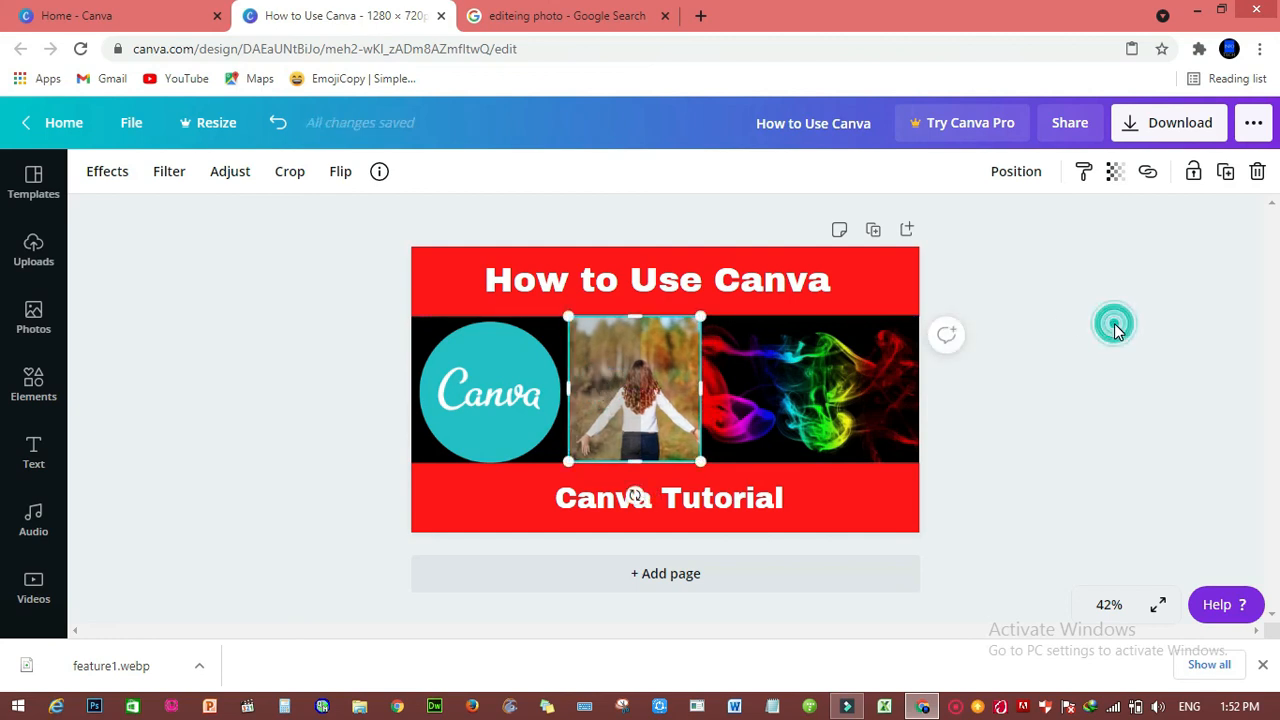
left_click(673, 393)
left_click_drag(633, 464, 634, 466)
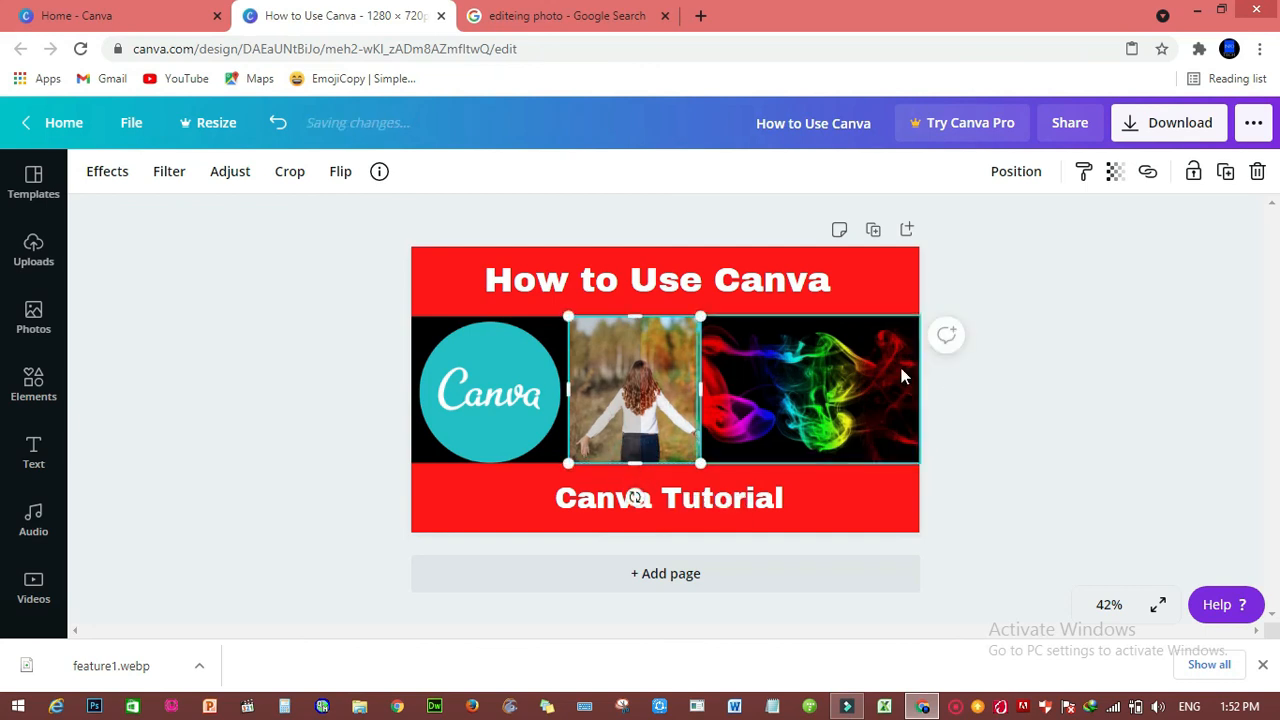
left_click(1073, 347)
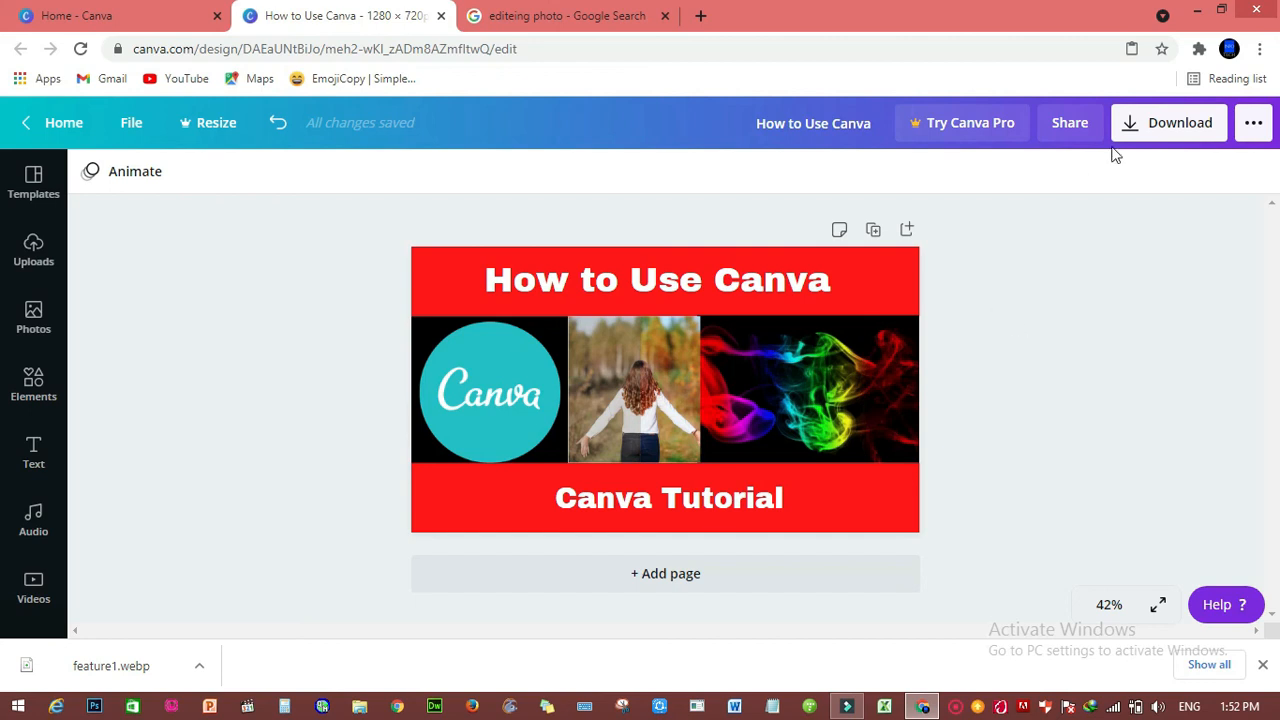
- Download the finished design as a JPG file
left_click(1178, 130)
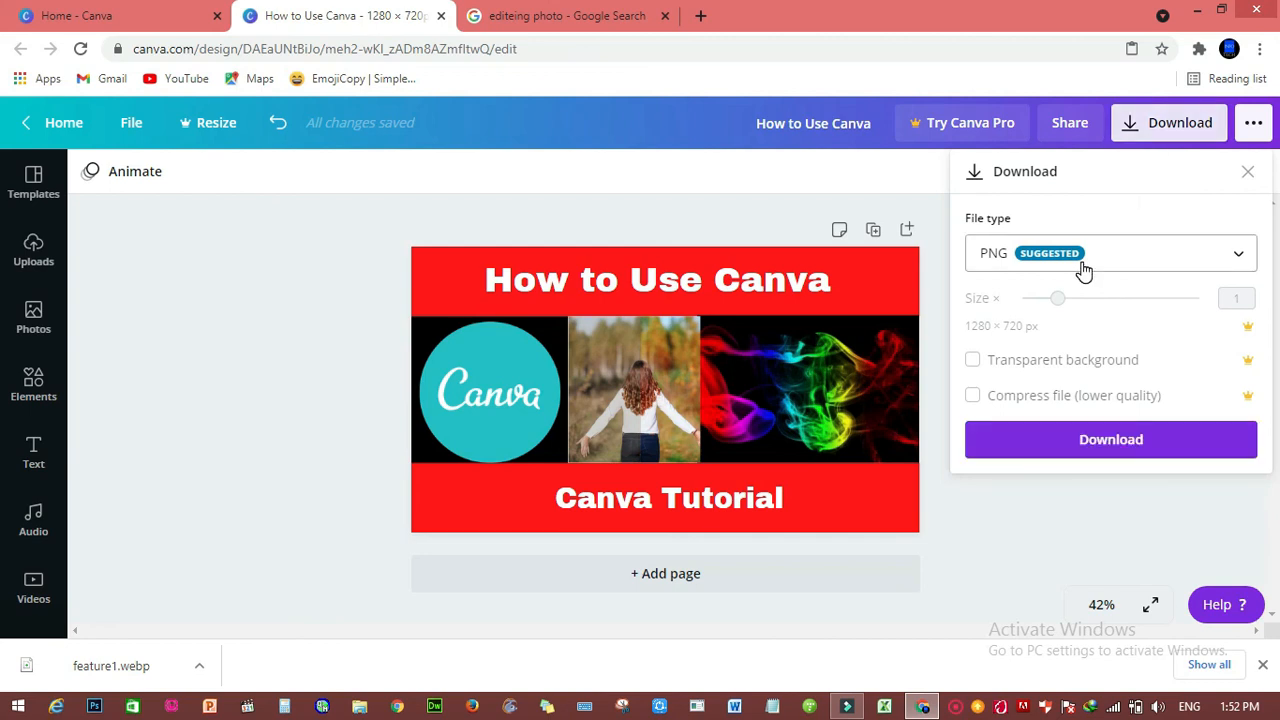
left_click(1083, 268)
left_click(1040, 328)
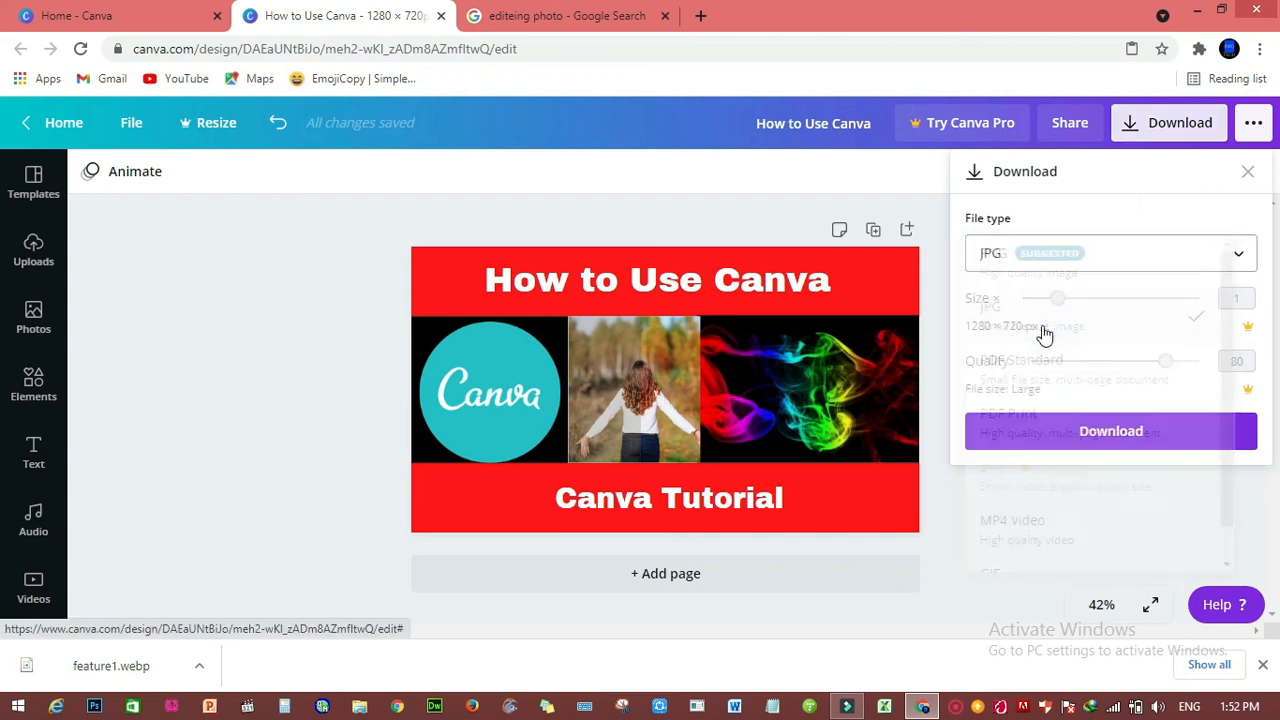
left_click(1048, 431)
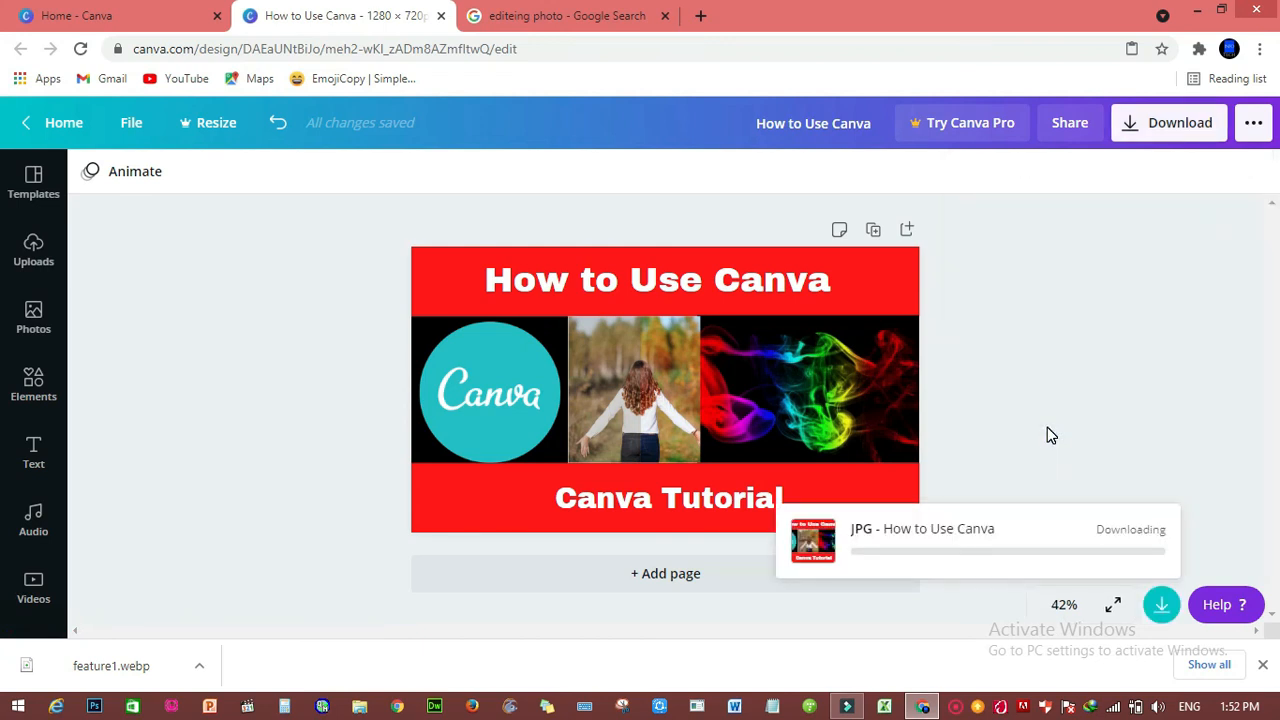